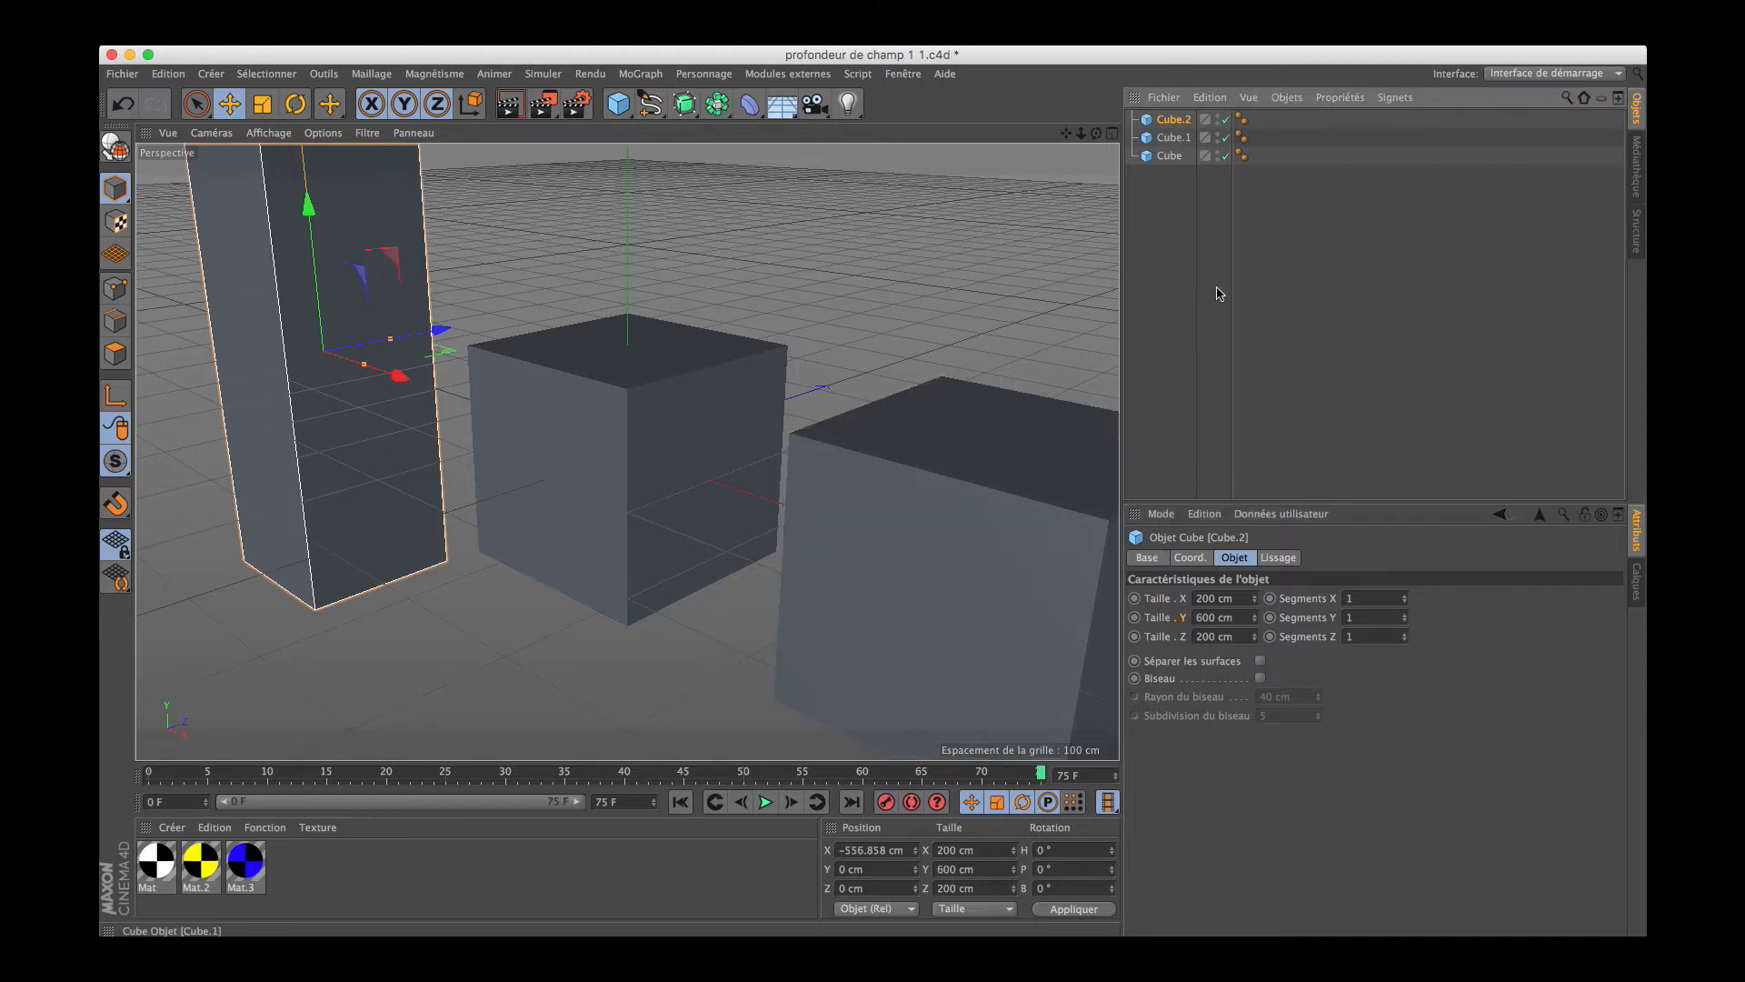
Set the Y size of the middle cube, Cube.1, to 400 cm and add a camera to the scene
{"action": "left_click", "coordinate": [1191, 138]}
{"action": "double_click", "coordinate": [1220, 617]}
{"action": "type", "text": "400"}
{"action": "key", "text": "Return"}
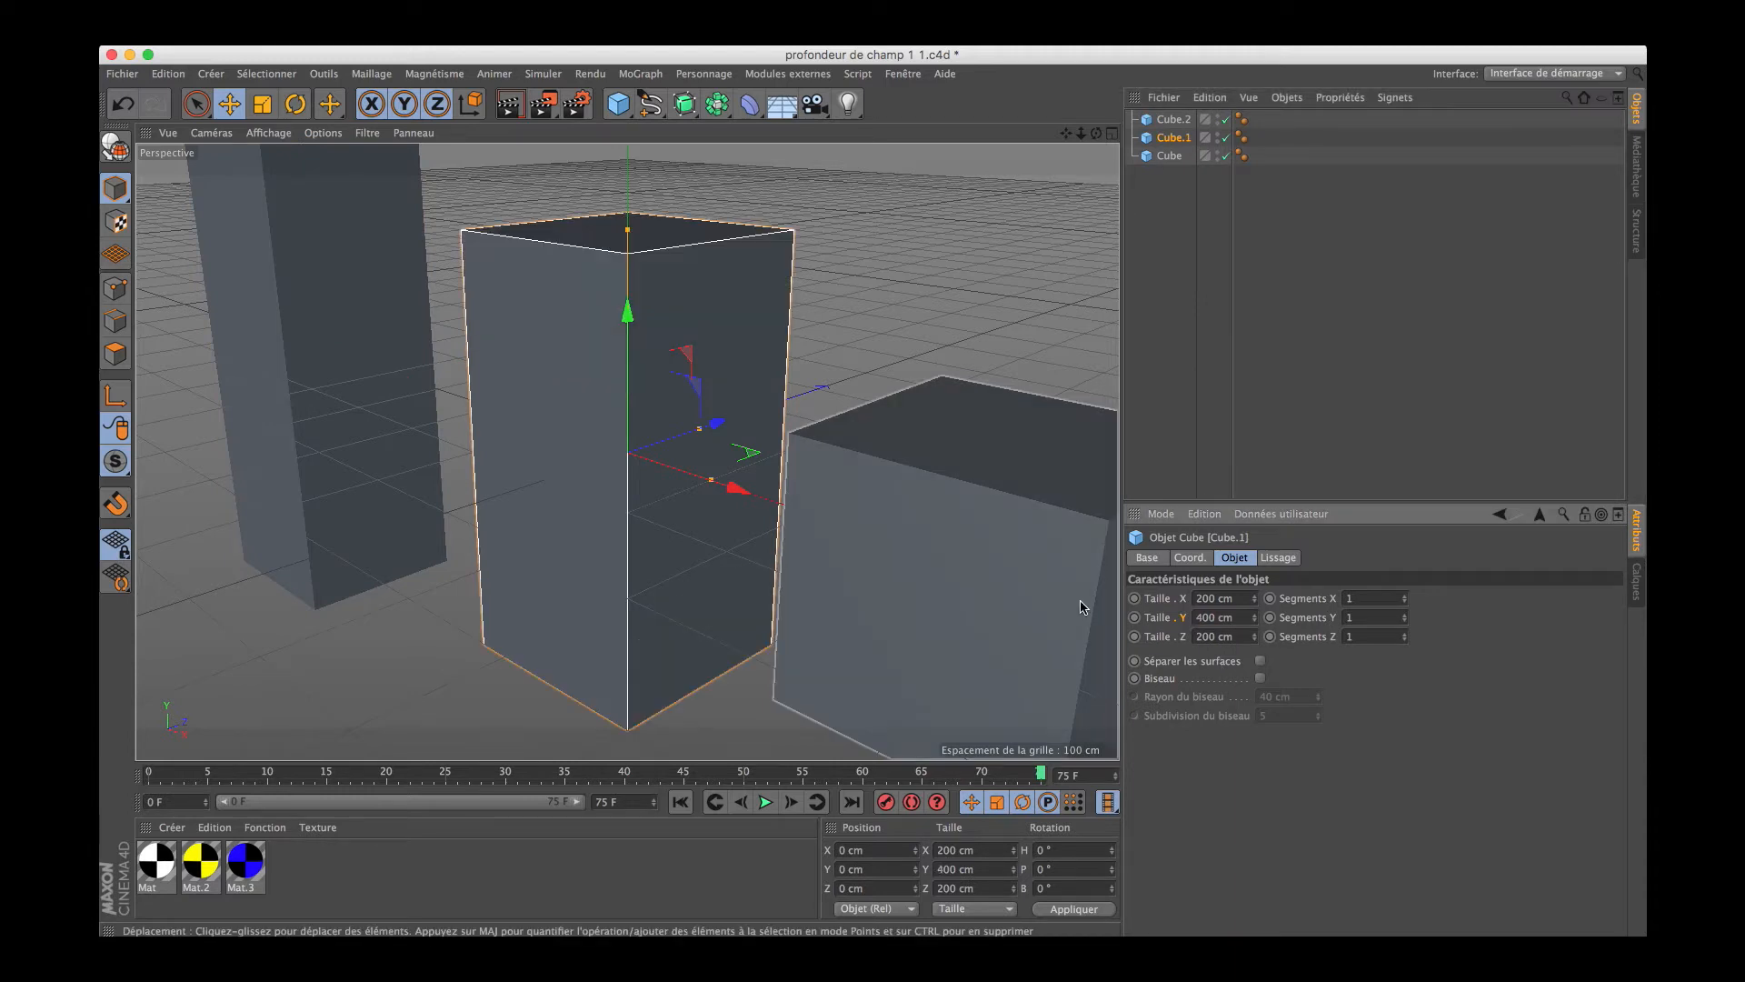
{"action": "left_click", "coordinate": [815, 105]}
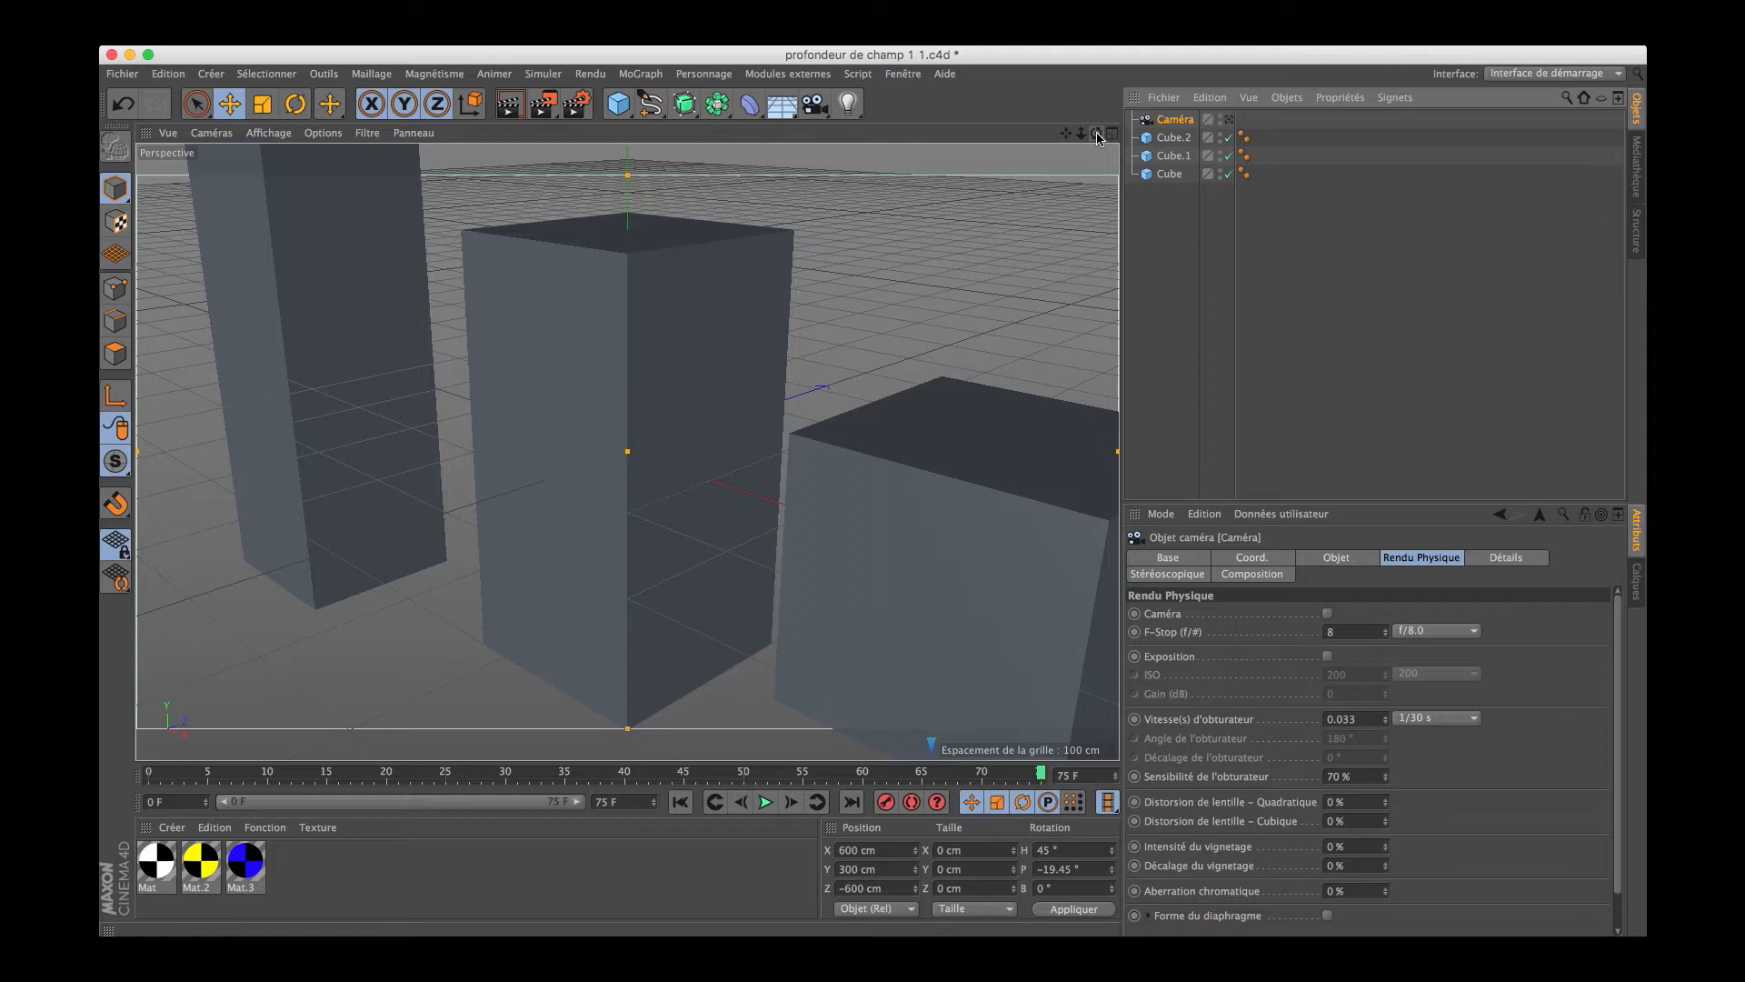
In the render settings, turn off motion blur (Flou de mouvement) for the Physical renderer and disable saving (Enregistrer)
{"action": "left_click", "coordinate": [577, 103]}
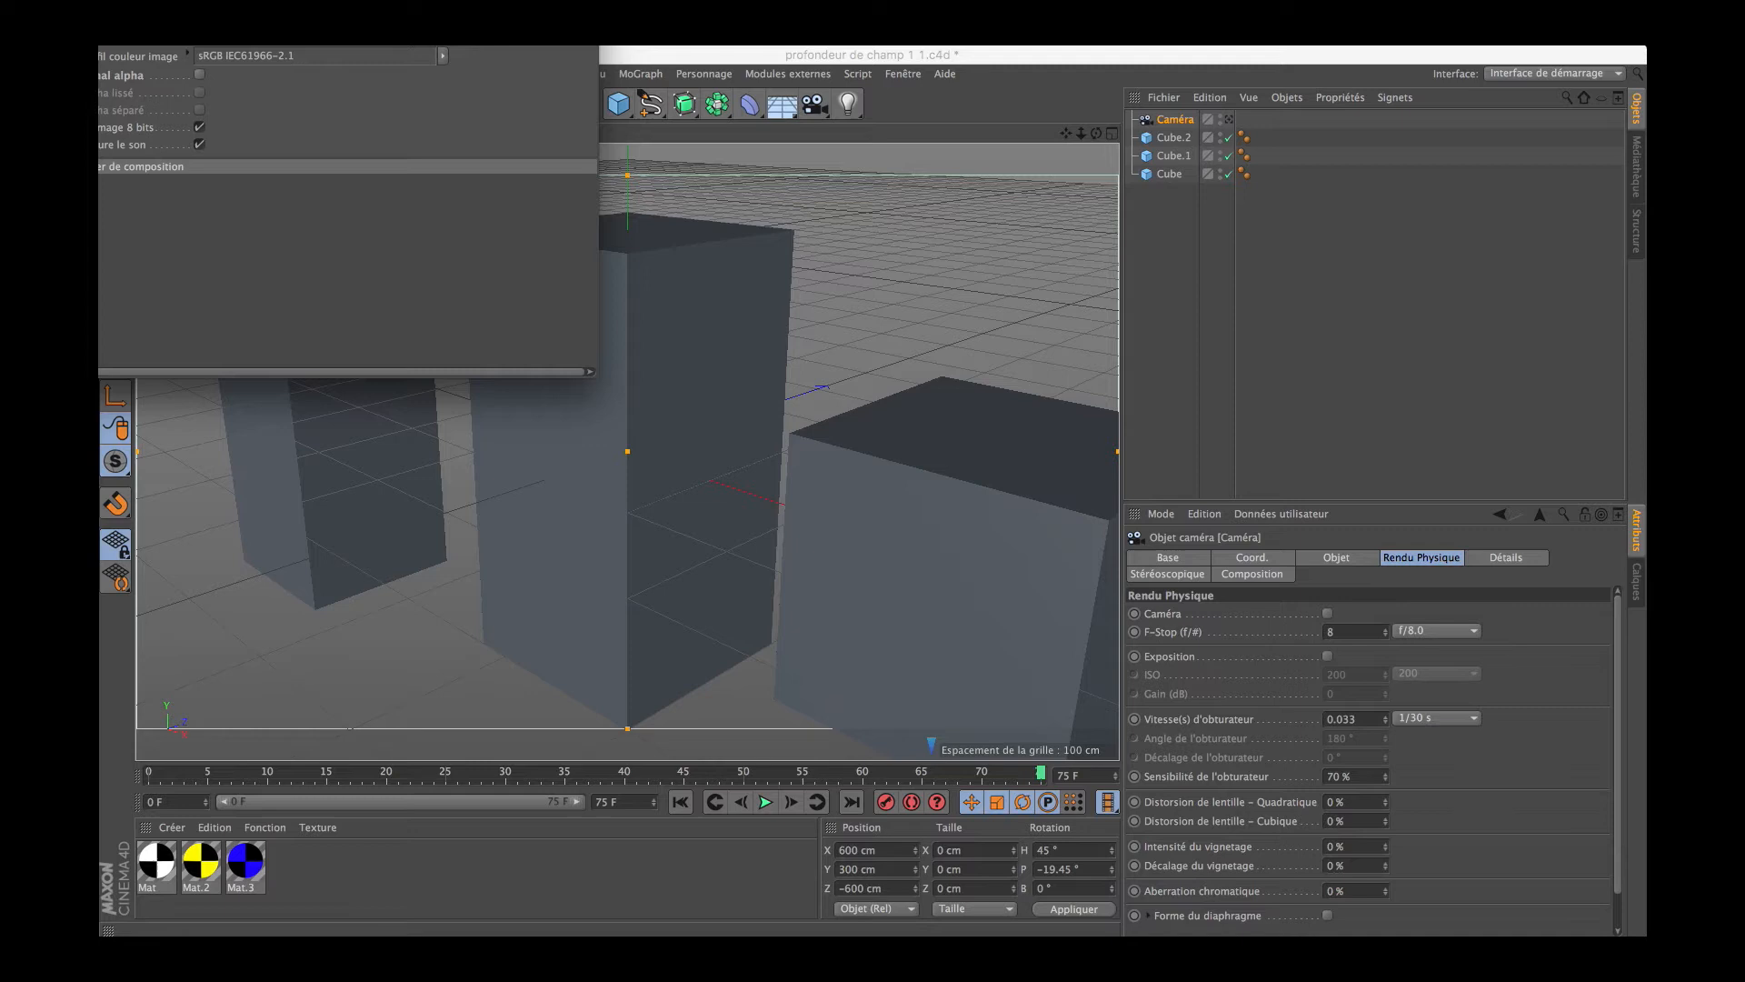
{"action": "left_click_drag", "start_coordinate": [367, 50], "coordinate": [825, 216]}
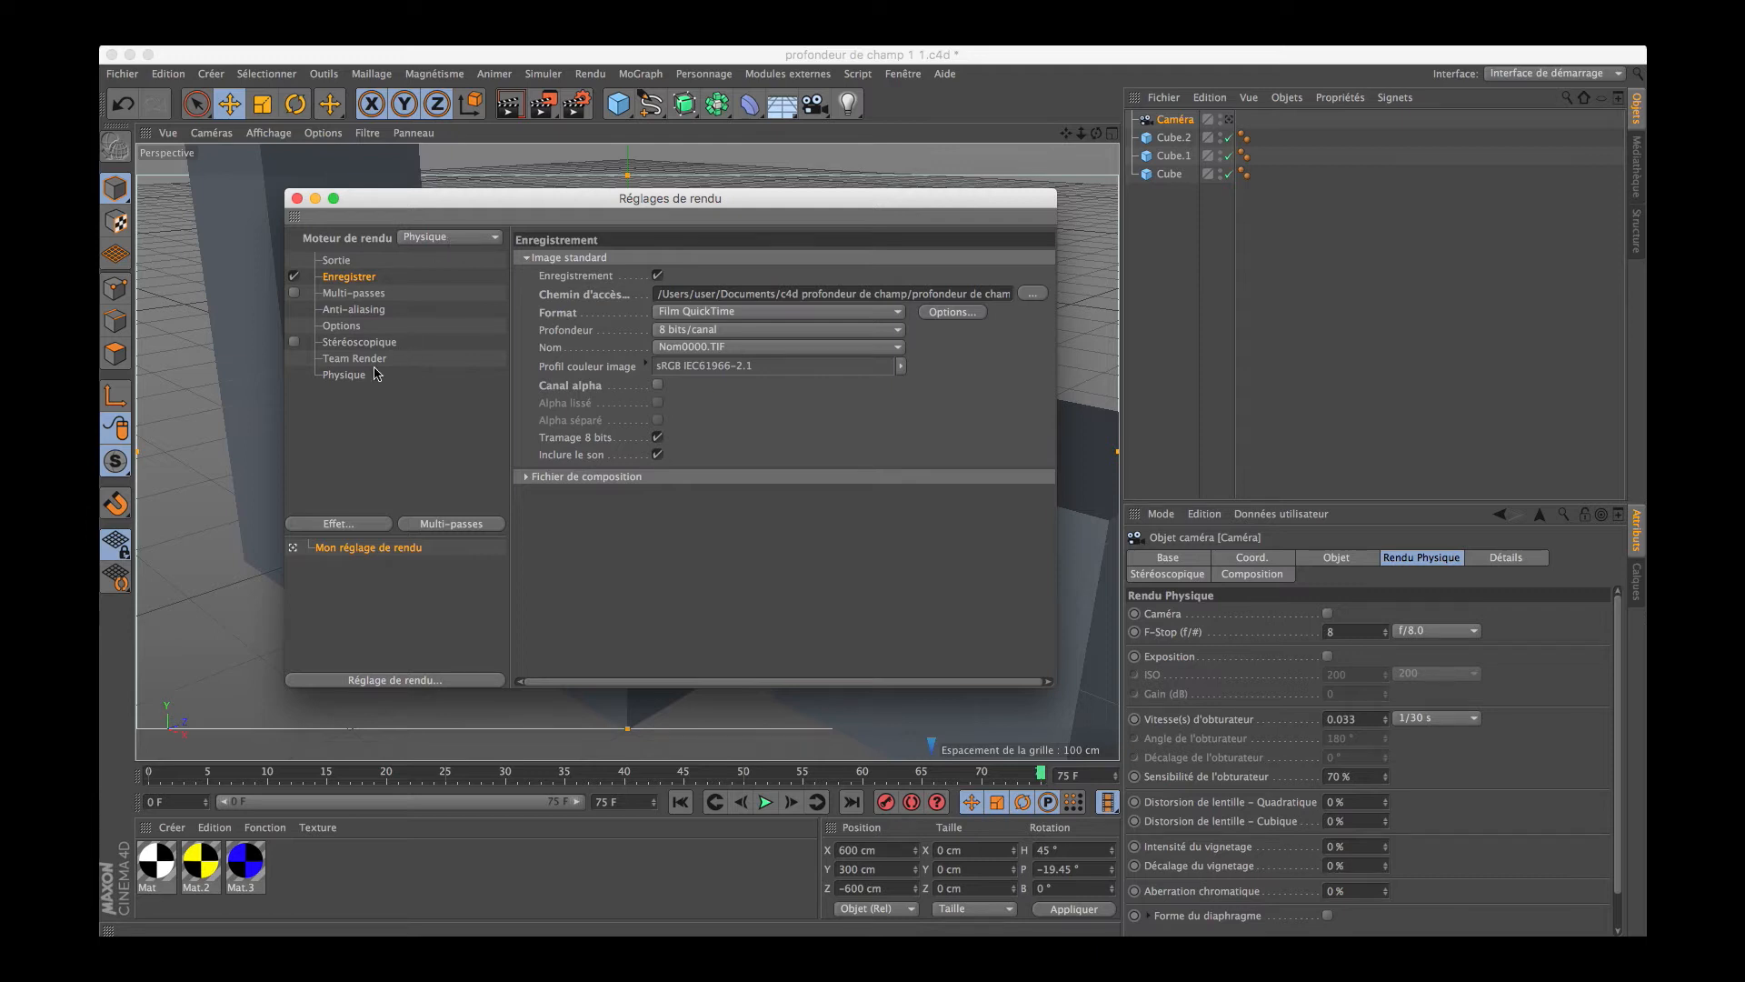
{"action": "left_click", "coordinate": [355, 382]}
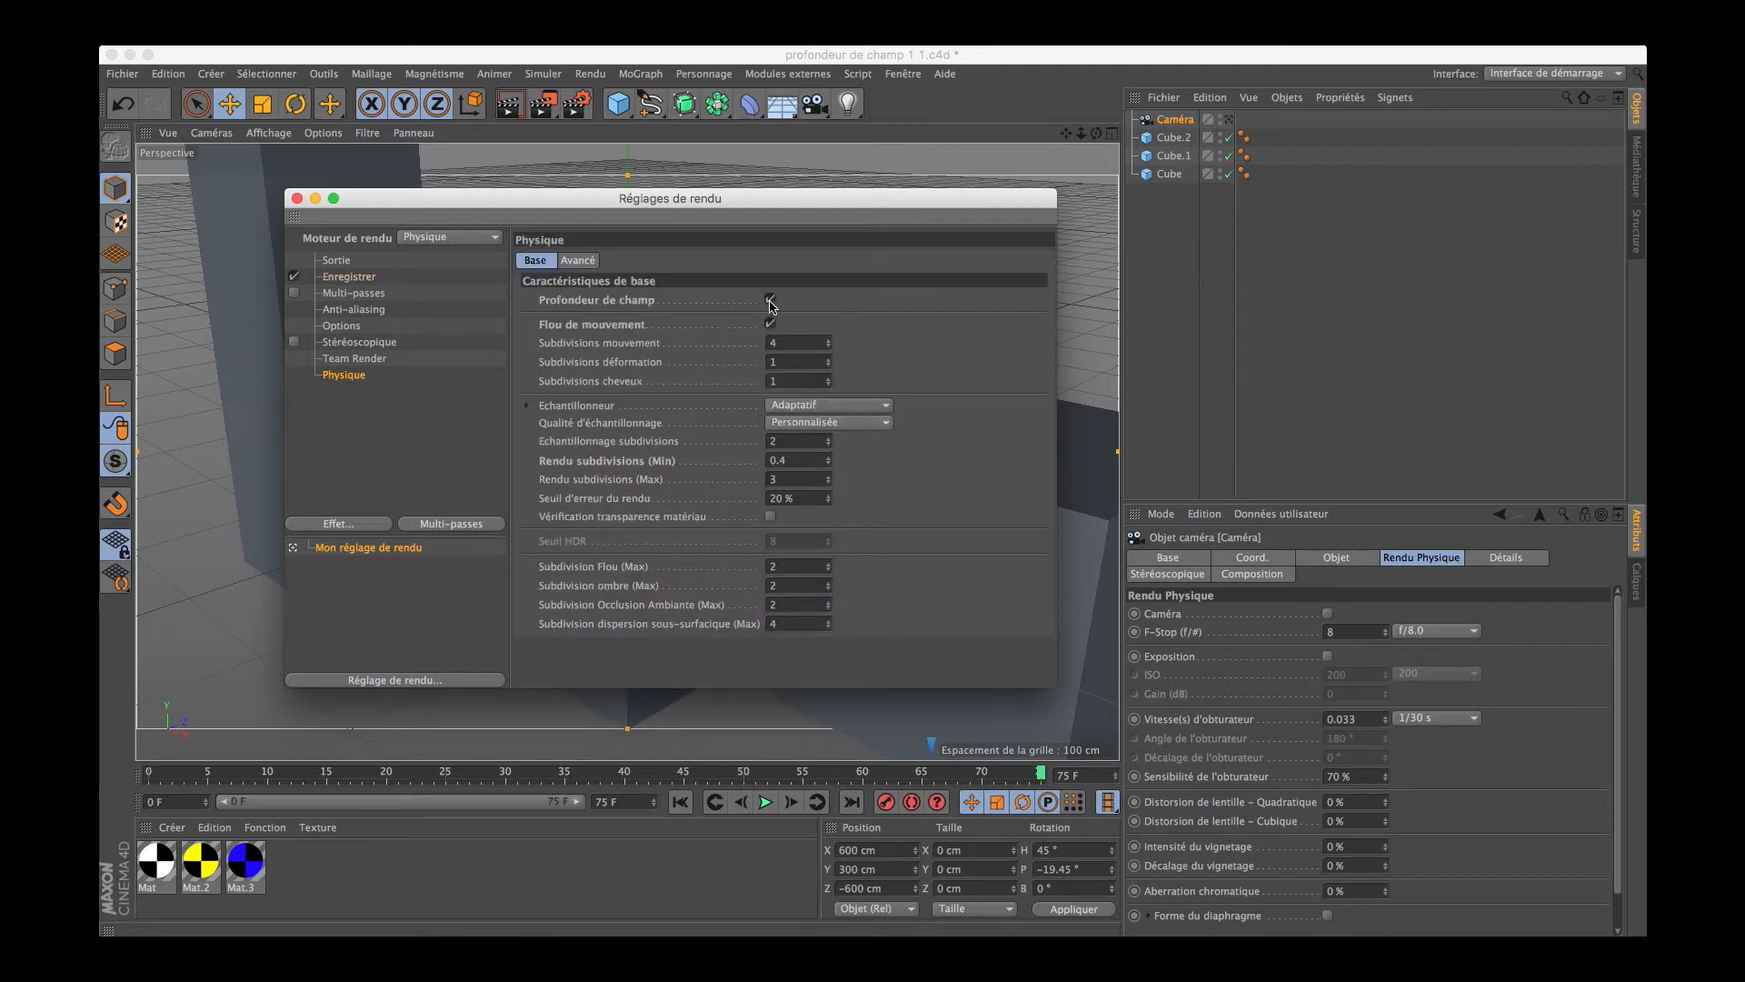
{"action": "left_click", "coordinate": [771, 324]}
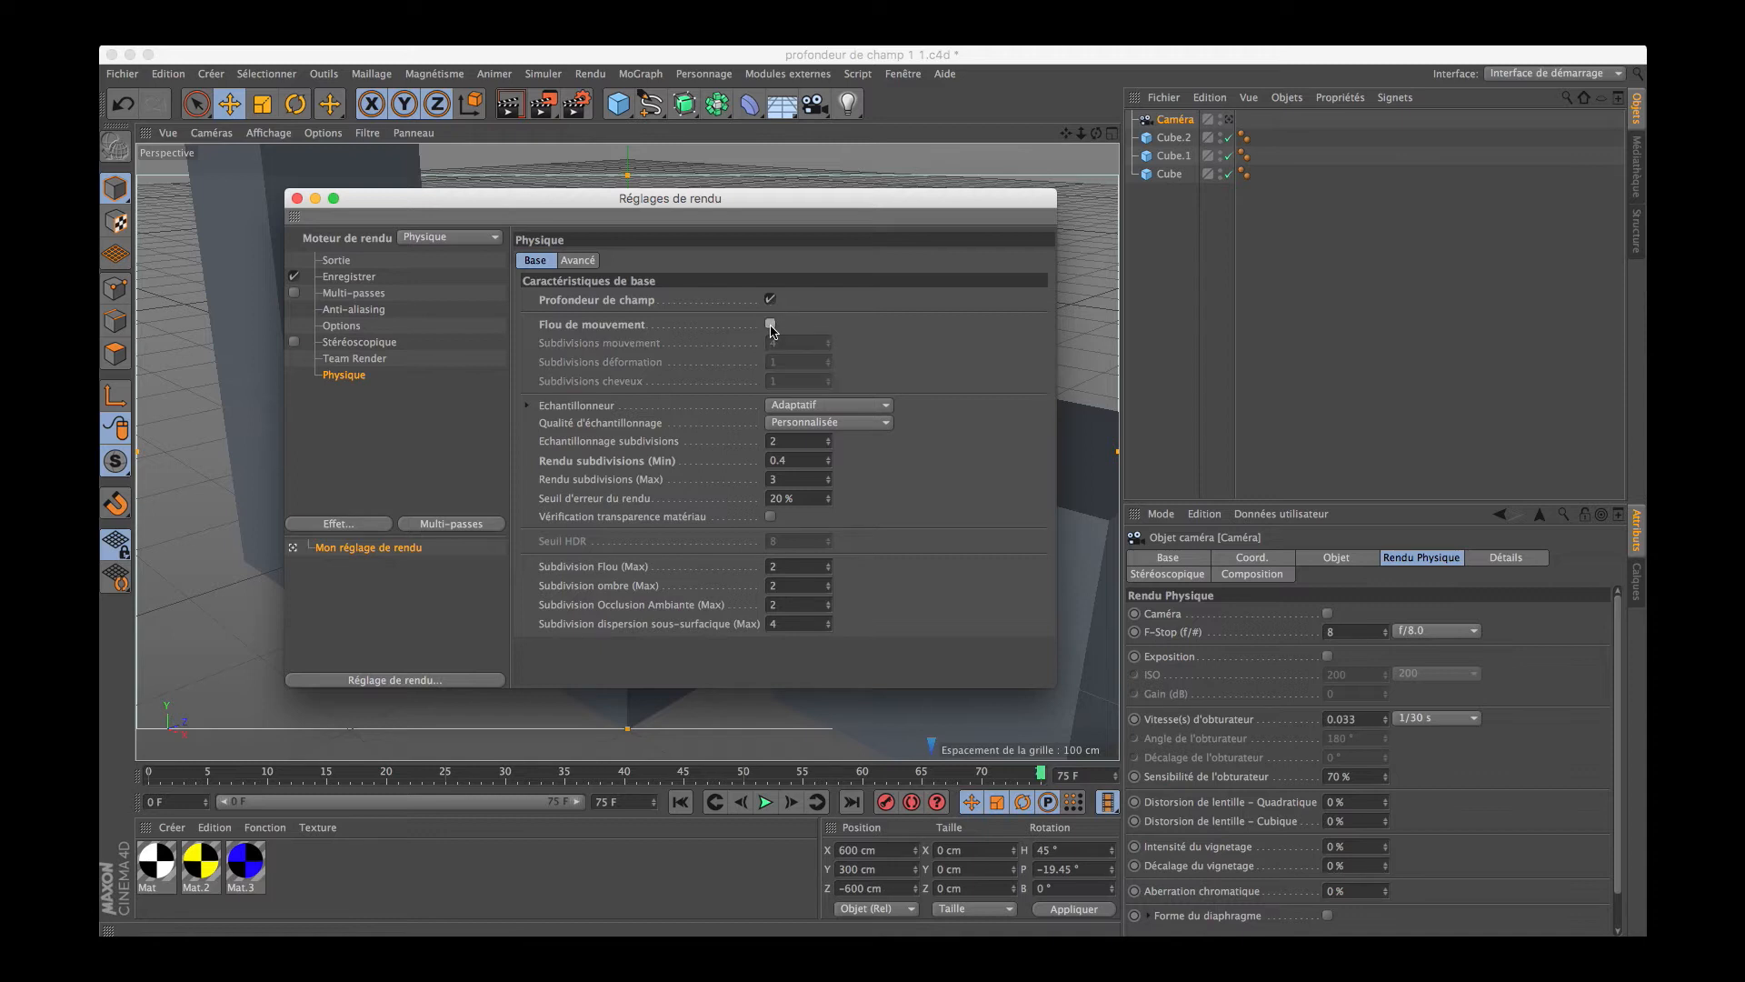
{"action": "left_click", "coordinate": [298, 199]}
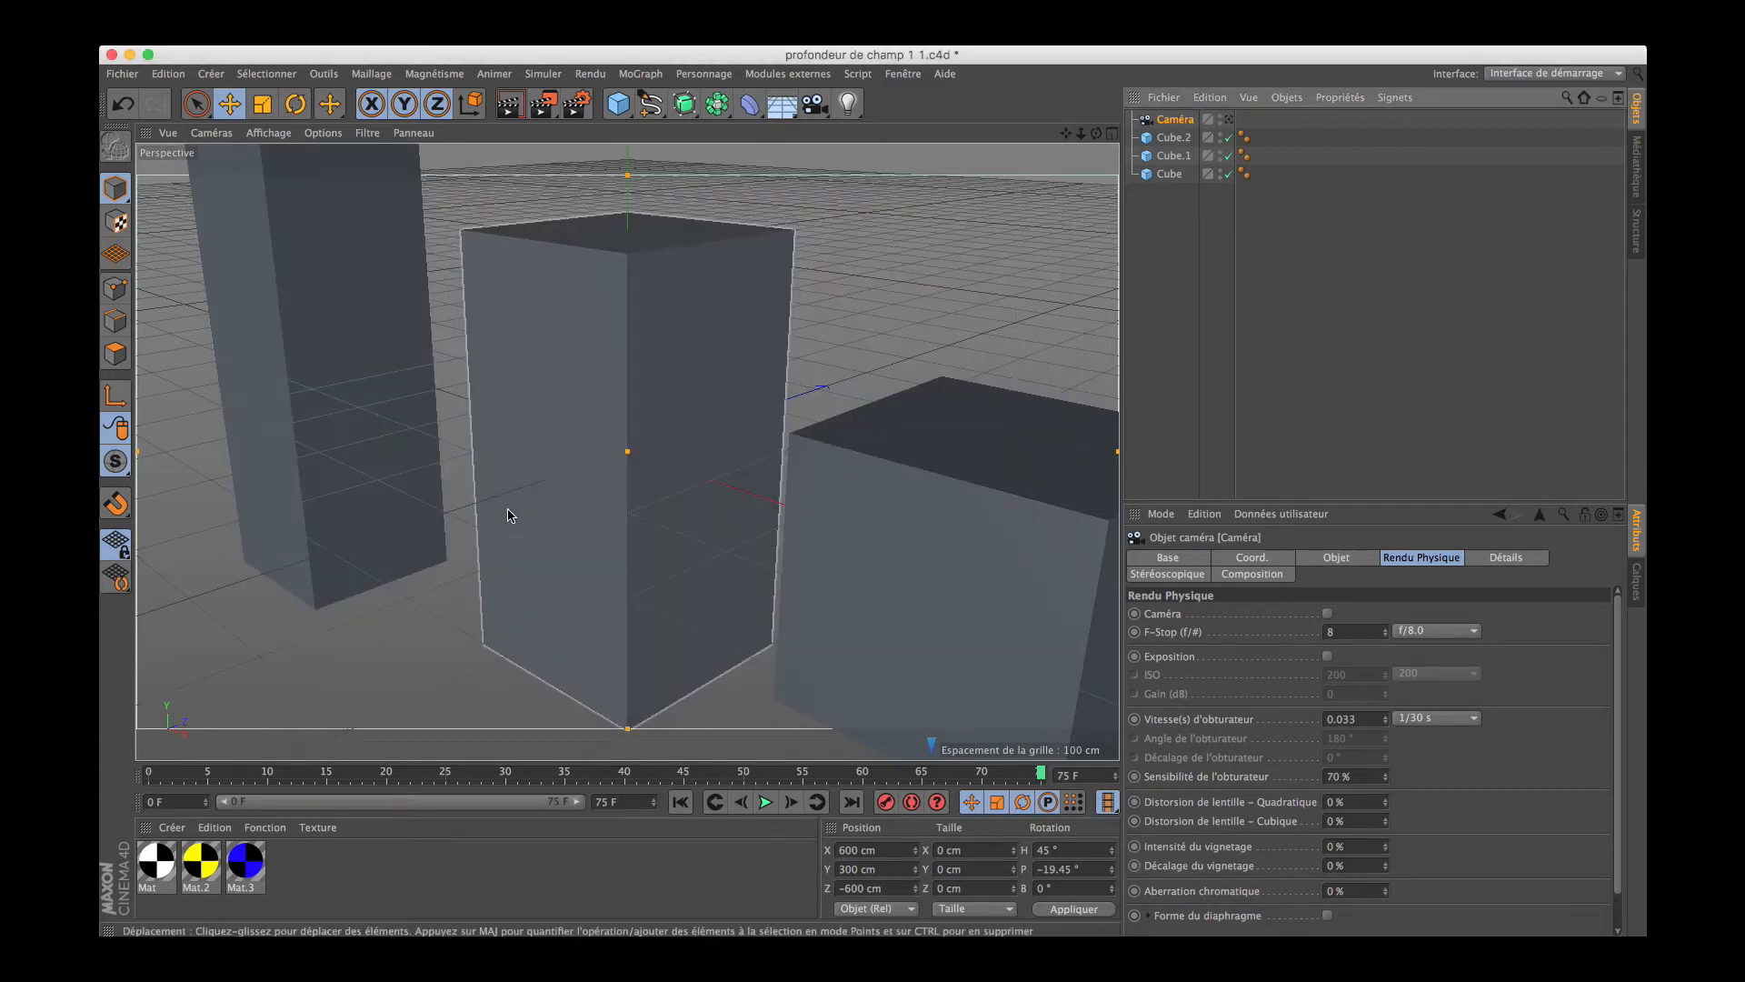
{"action": "left_click", "coordinate": [578, 105]}
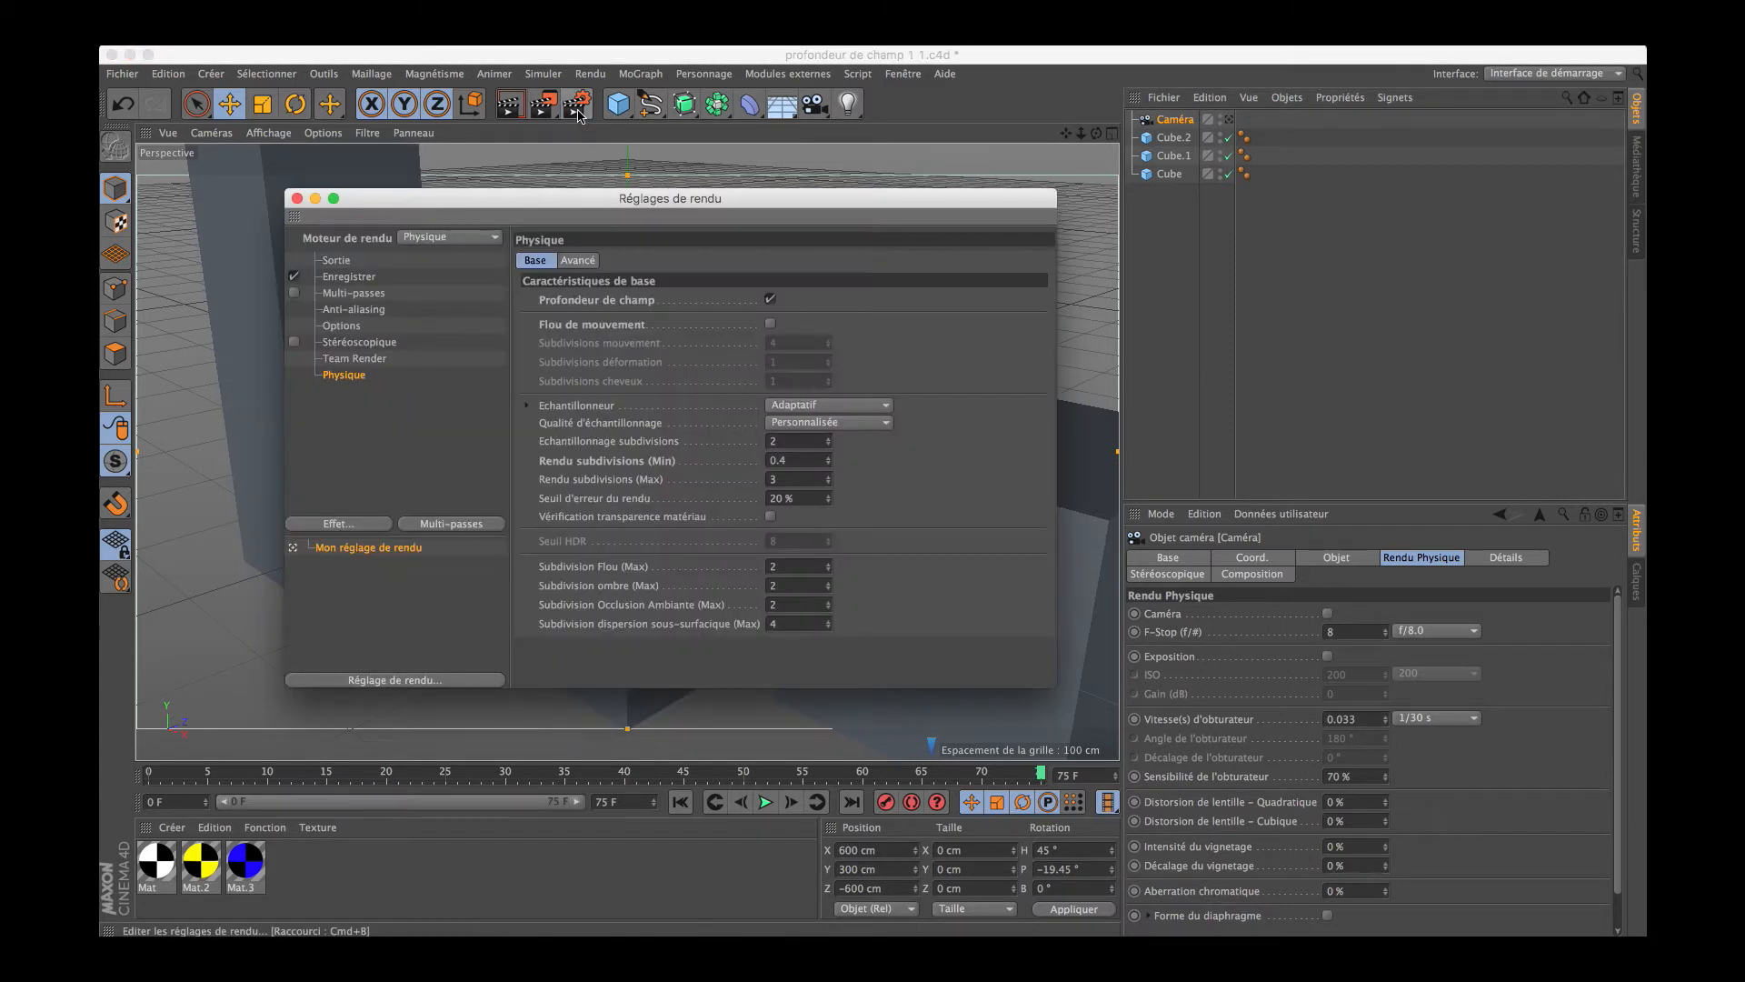
{"action": "left_click", "coordinate": [294, 276]}
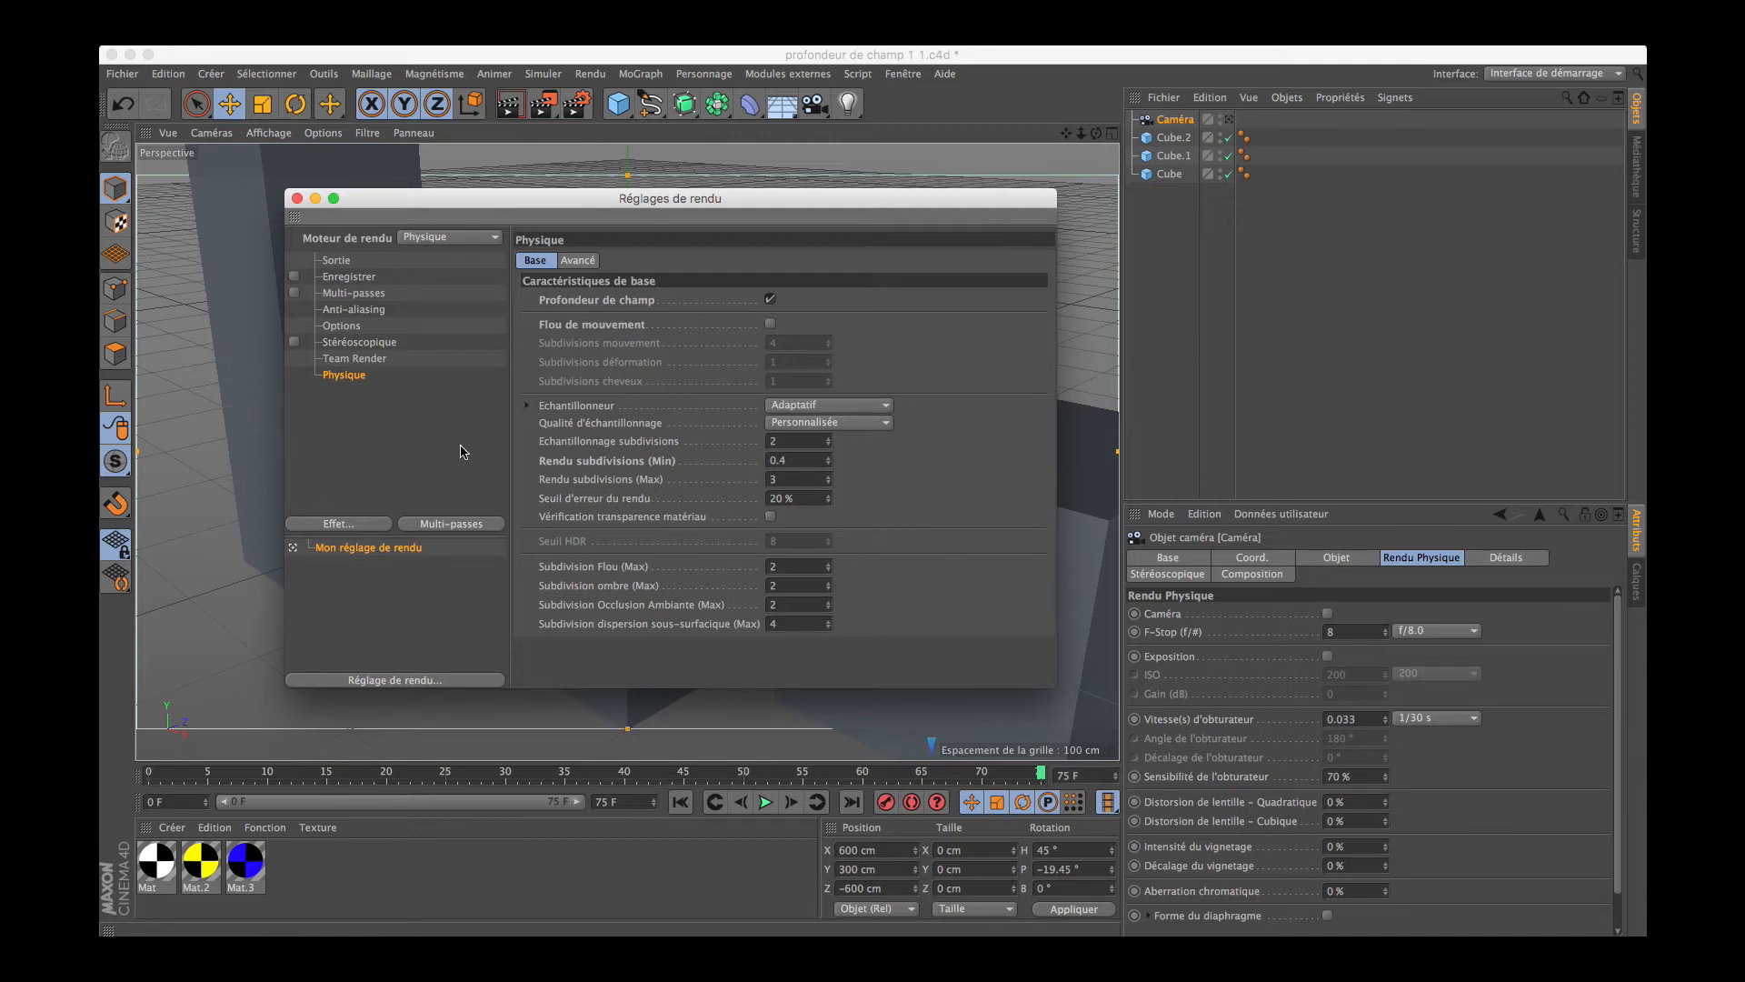
{"action": "left_click", "coordinate": [297, 199]}
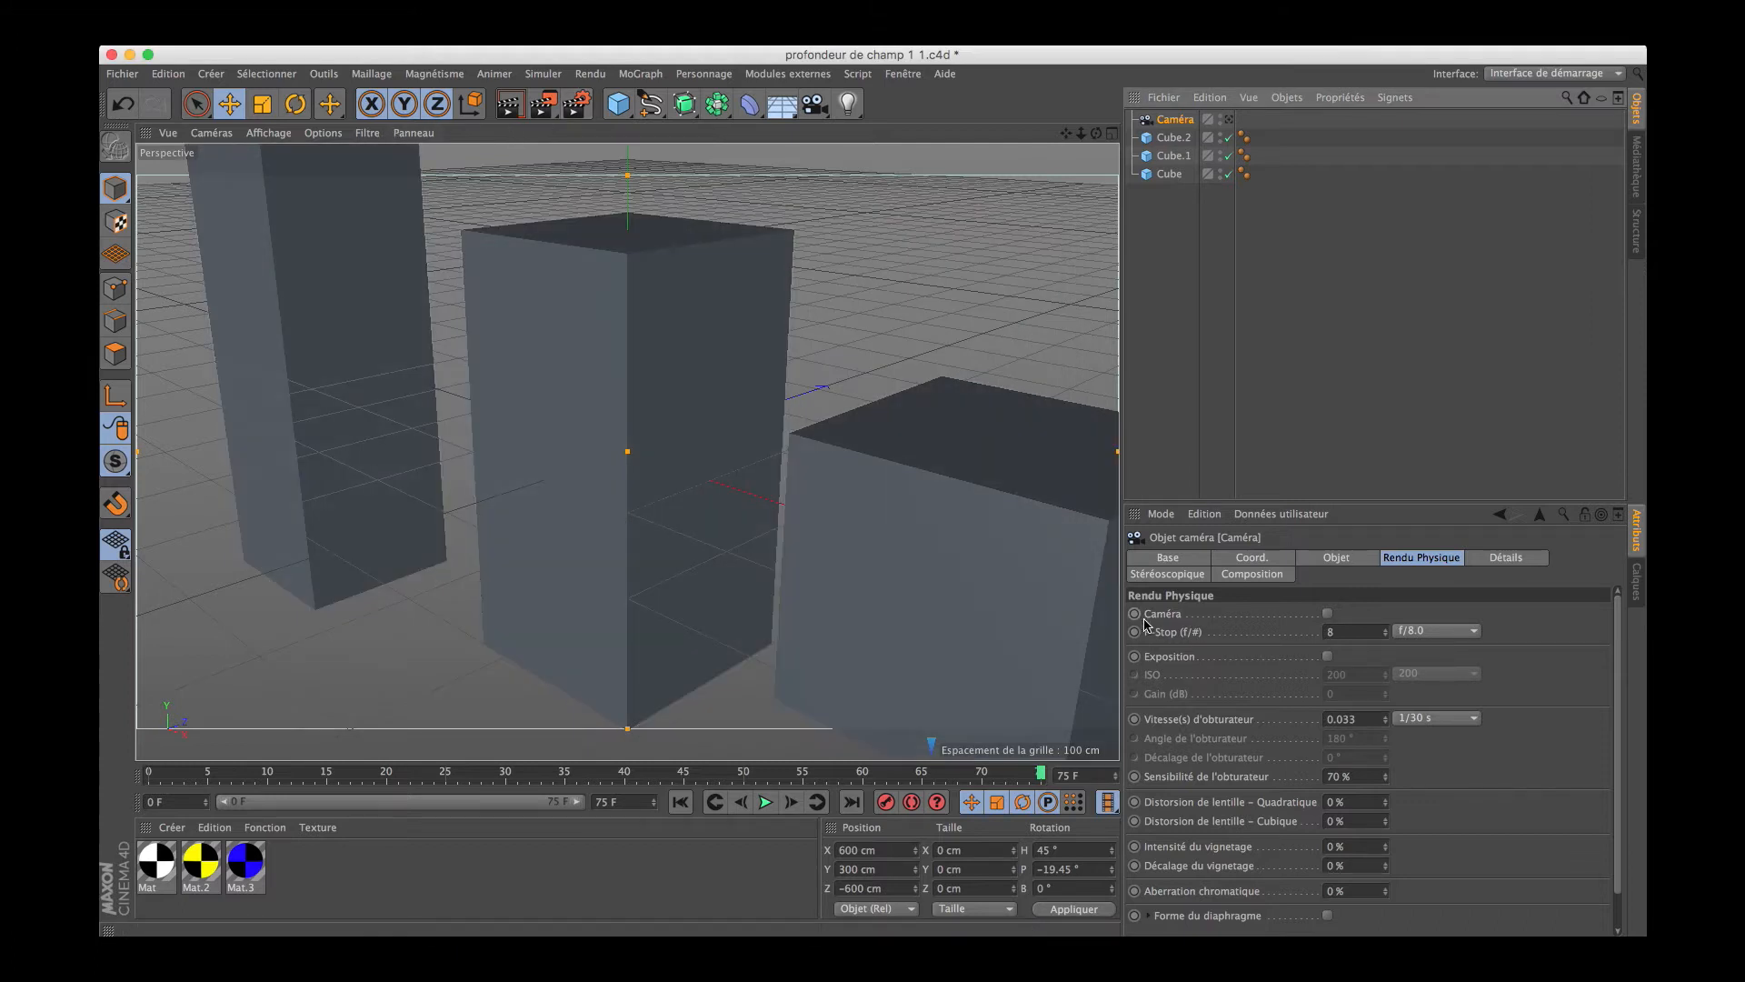
Set the camera's focal length (Distance focale) to 200 mm
{"action": "left_click", "coordinate": [1337, 558]}
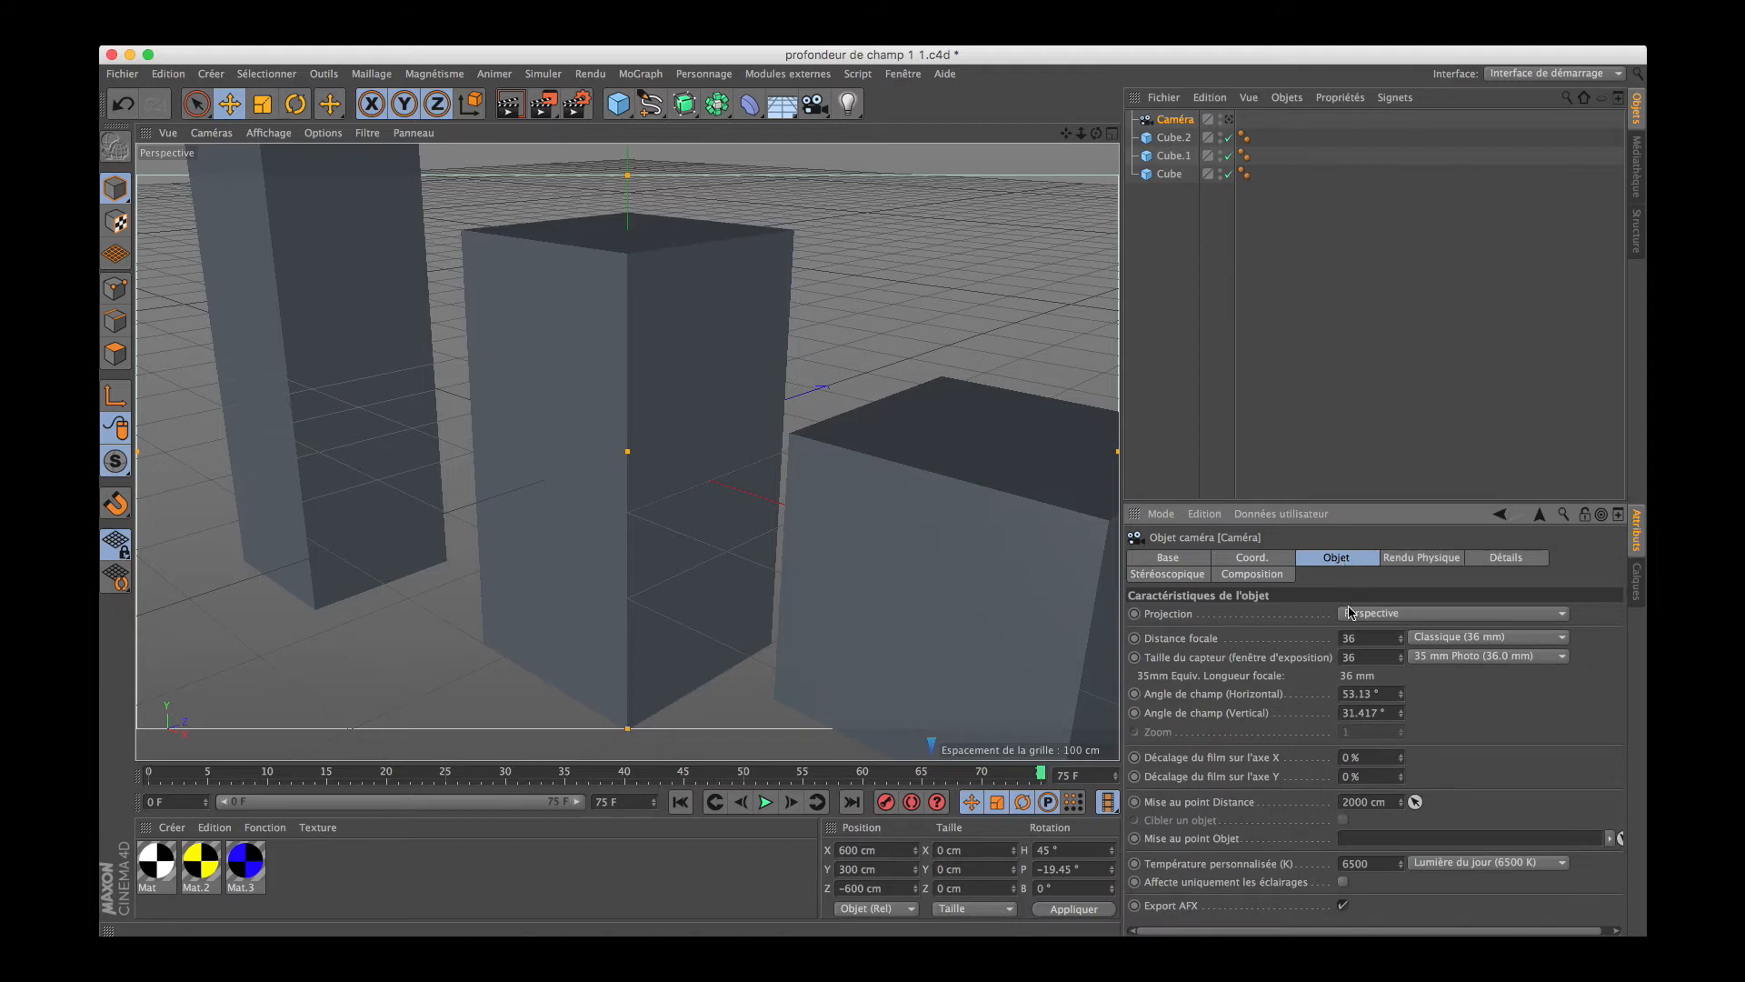
{"action": "left_click_drag", "start_coordinate": [1370, 643], "coordinate": [1340, 645]}
{"action": "key", "text": "Return"}
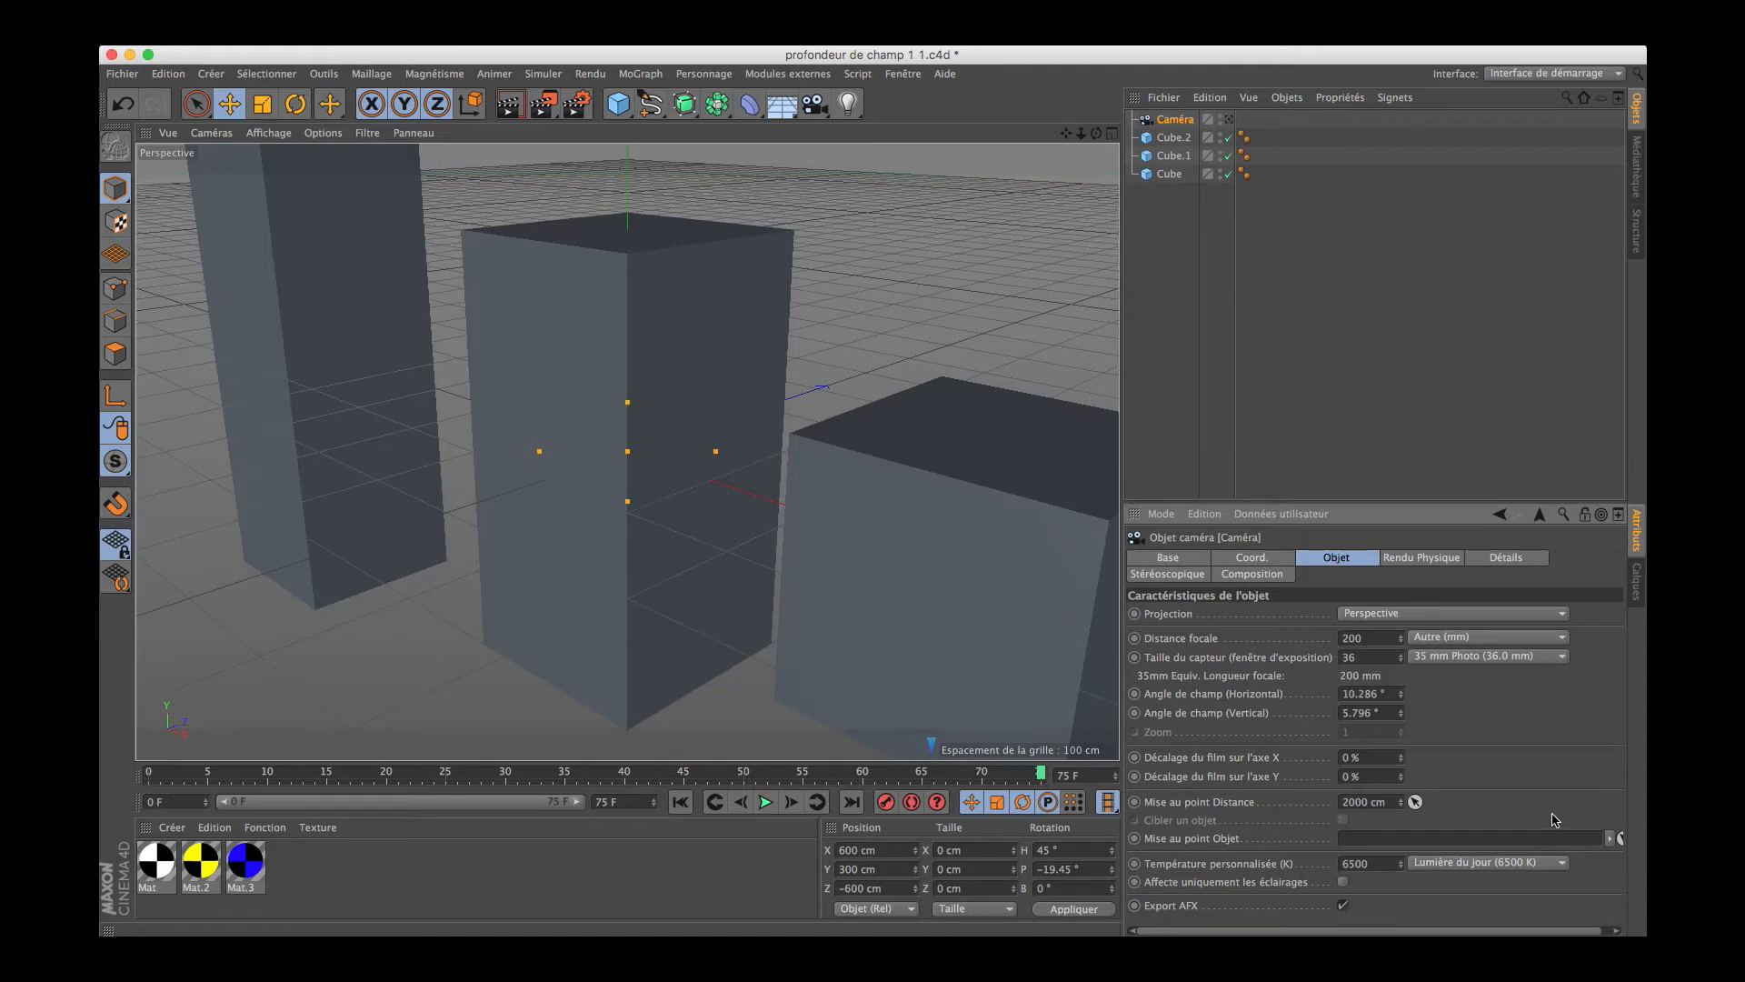
Choose the f/1.0 F-Stop preset in the camera's physical render properties
{"action": "left_click", "coordinate": [1409, 561]}
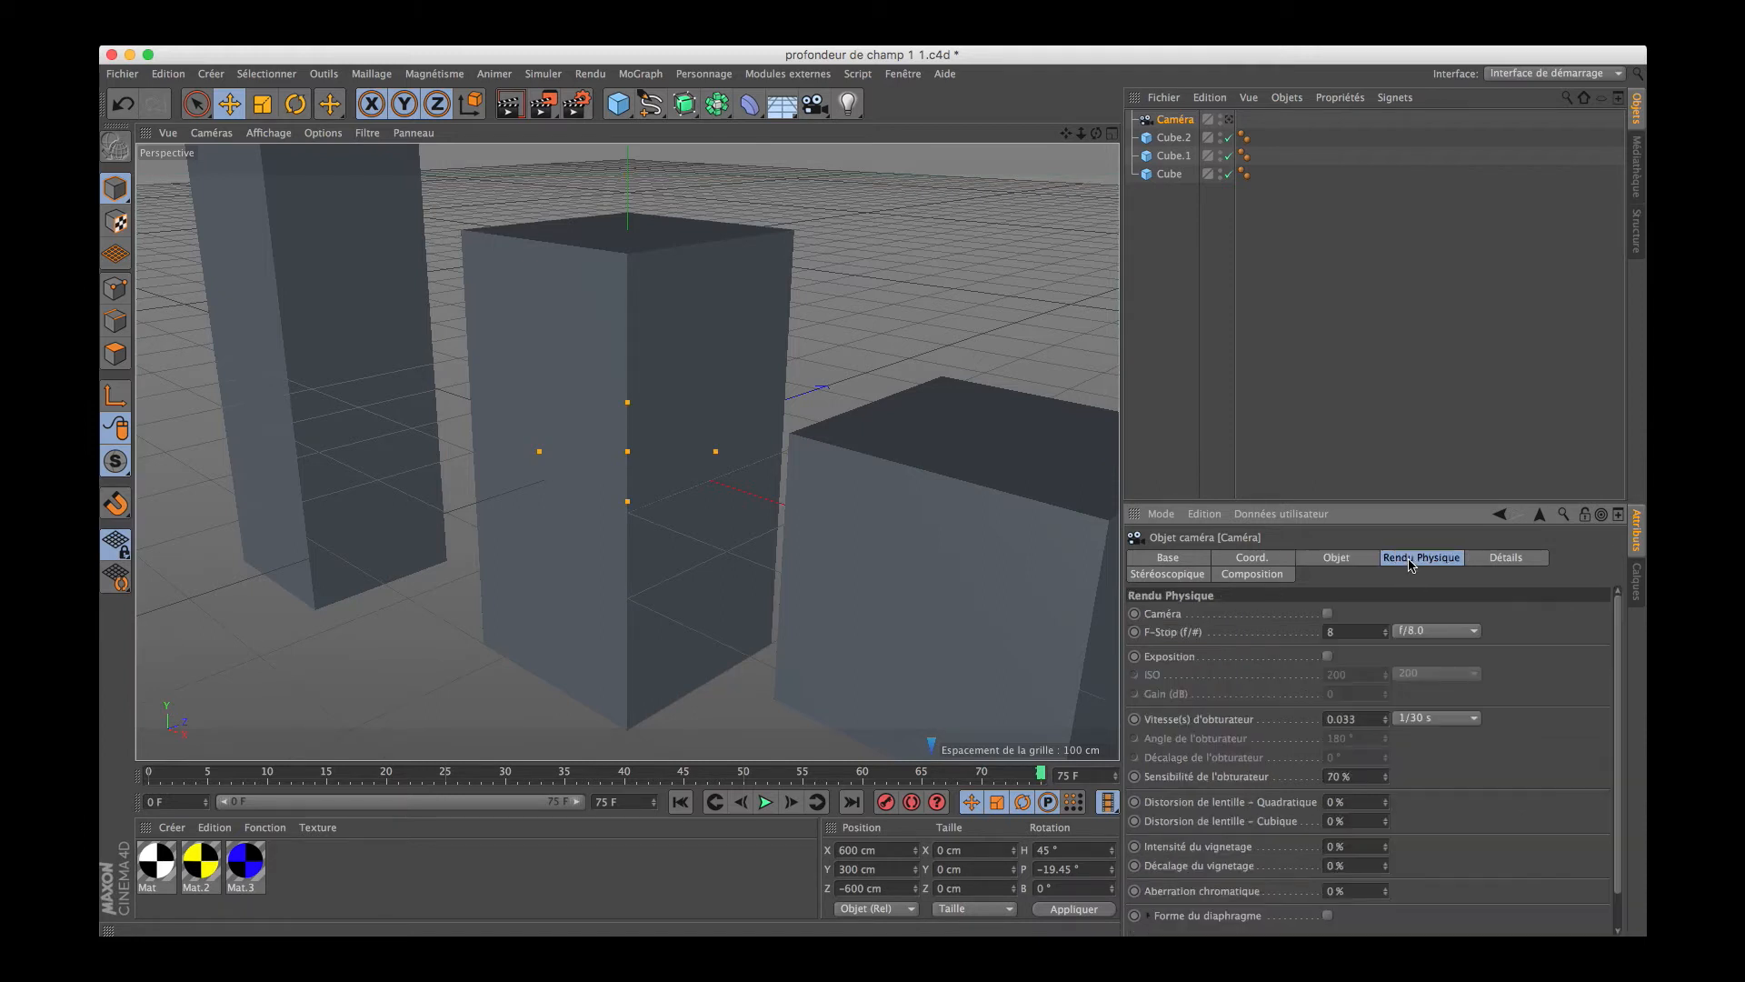
{"action": "left_click", "coordinate": [1473, 631]}
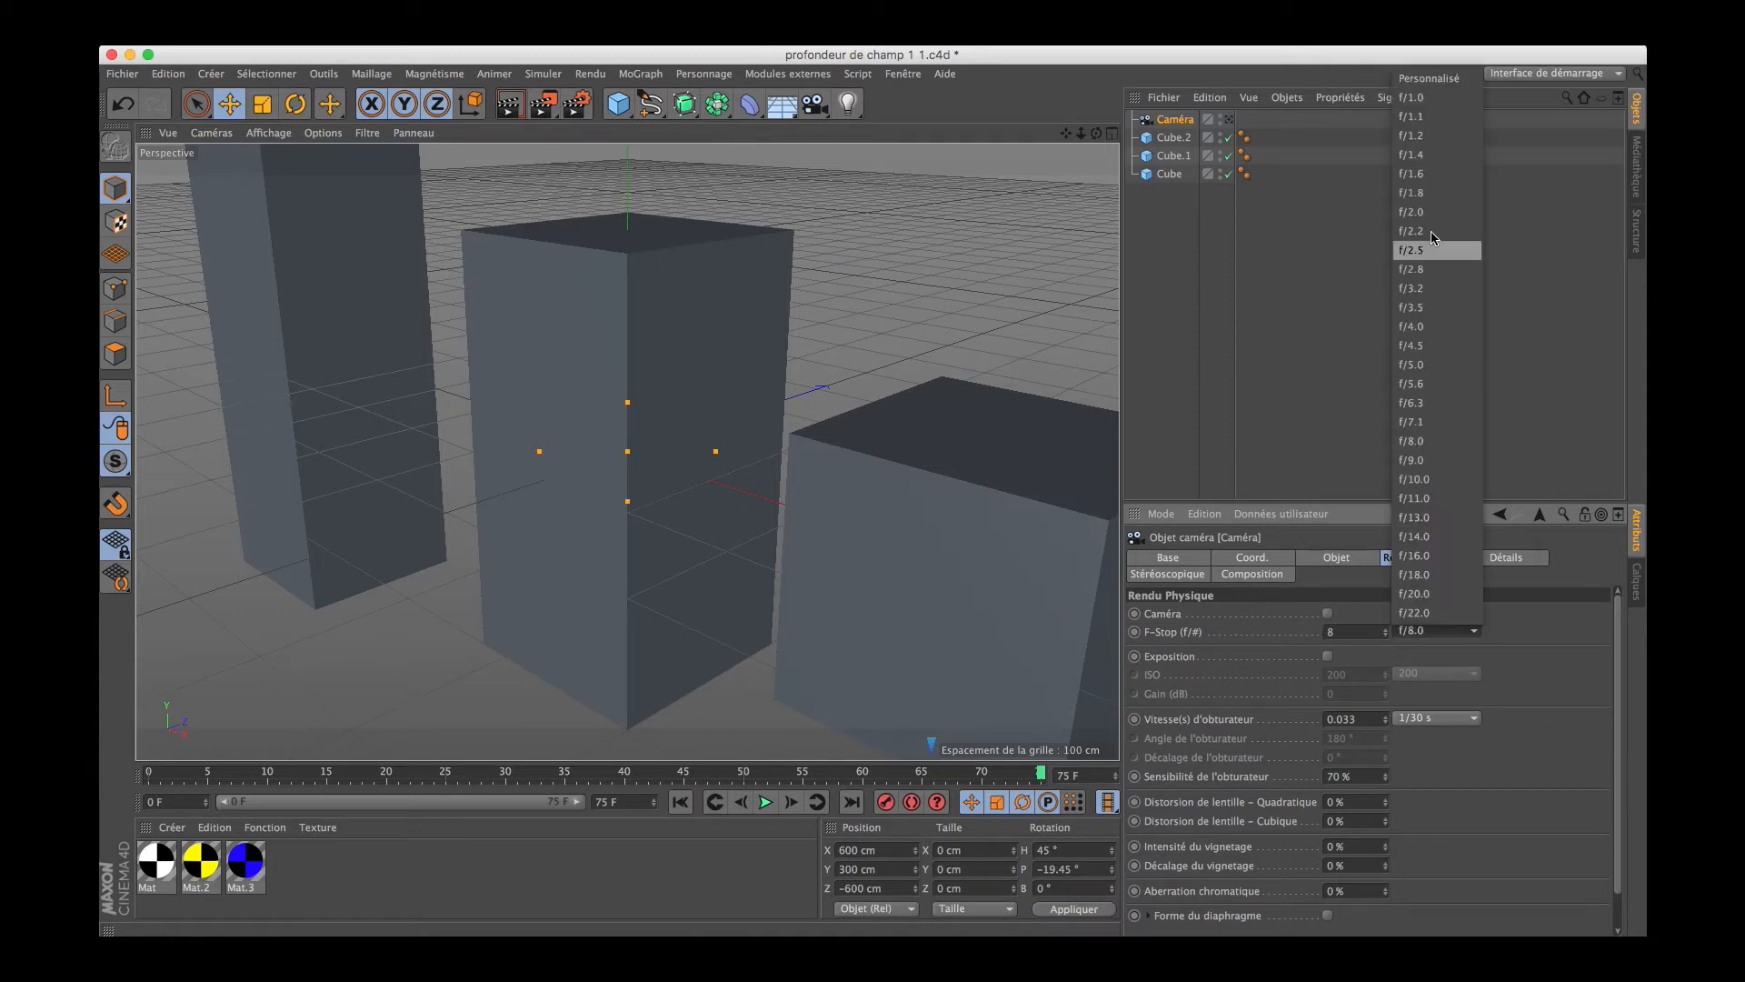
{"action": "left_click", "coordinate": [1441, 97]}
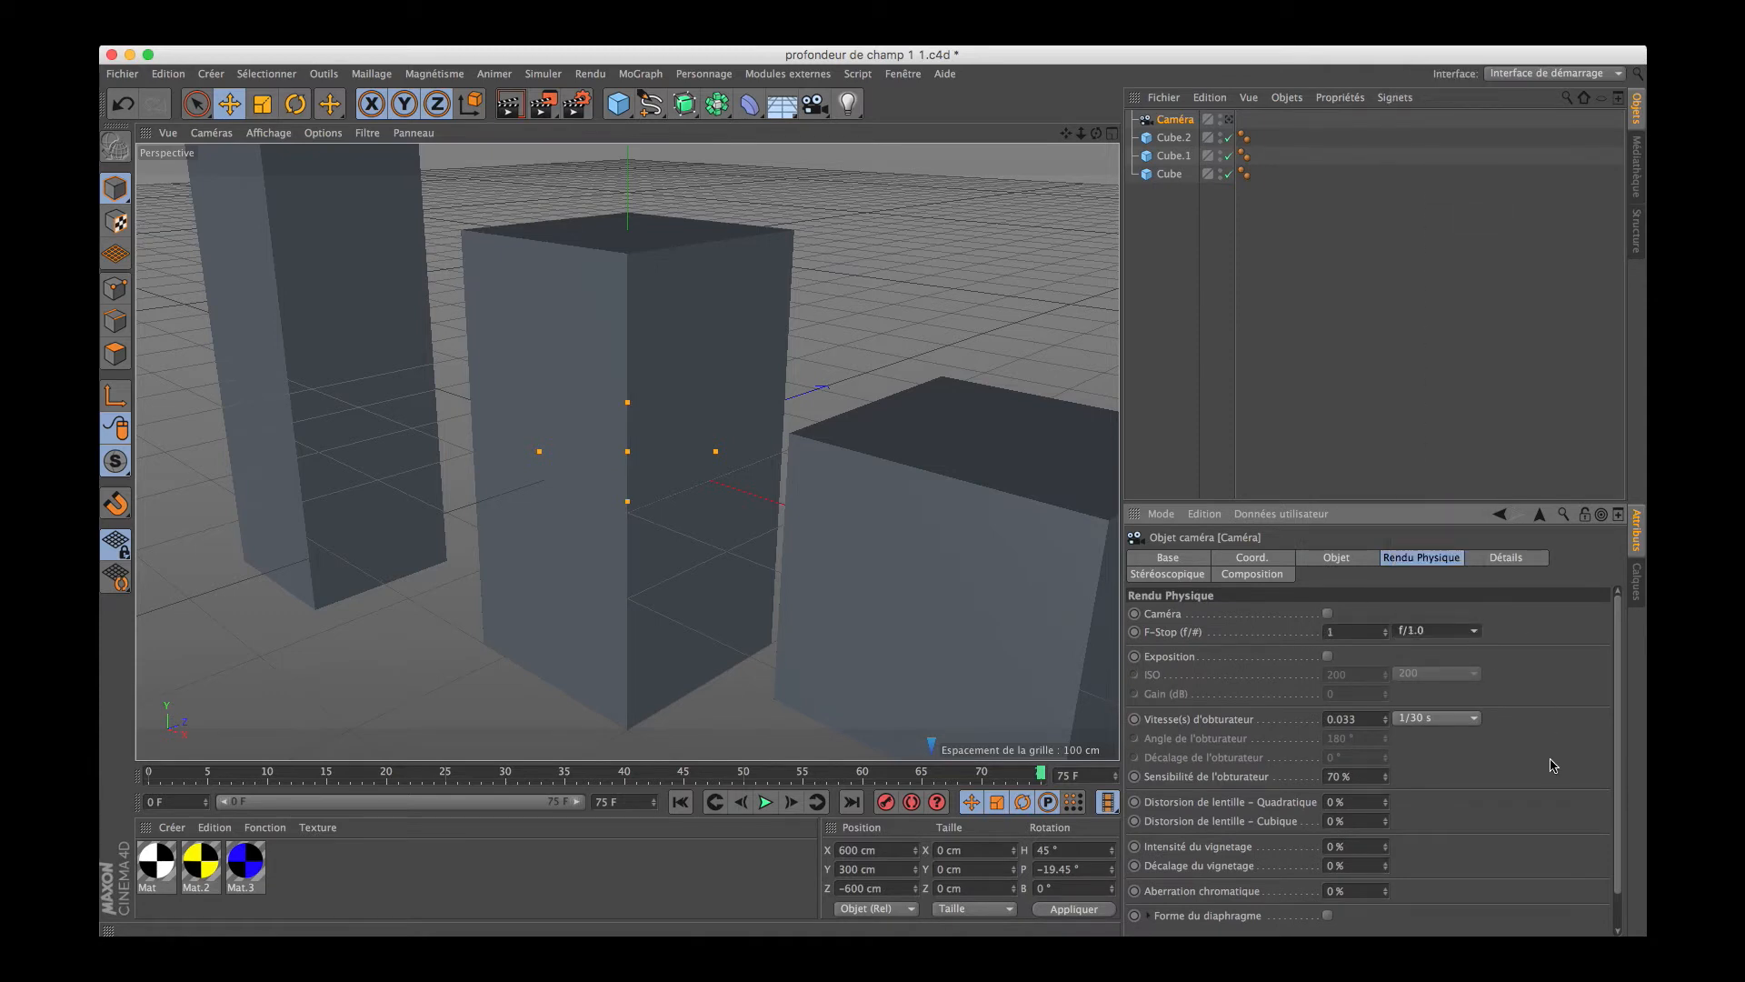
Enable the Caméra option in the camera's physical render properties and set the F-Stop to 0.2
{"action": "left_click", "coordinate": [1326, 613]}
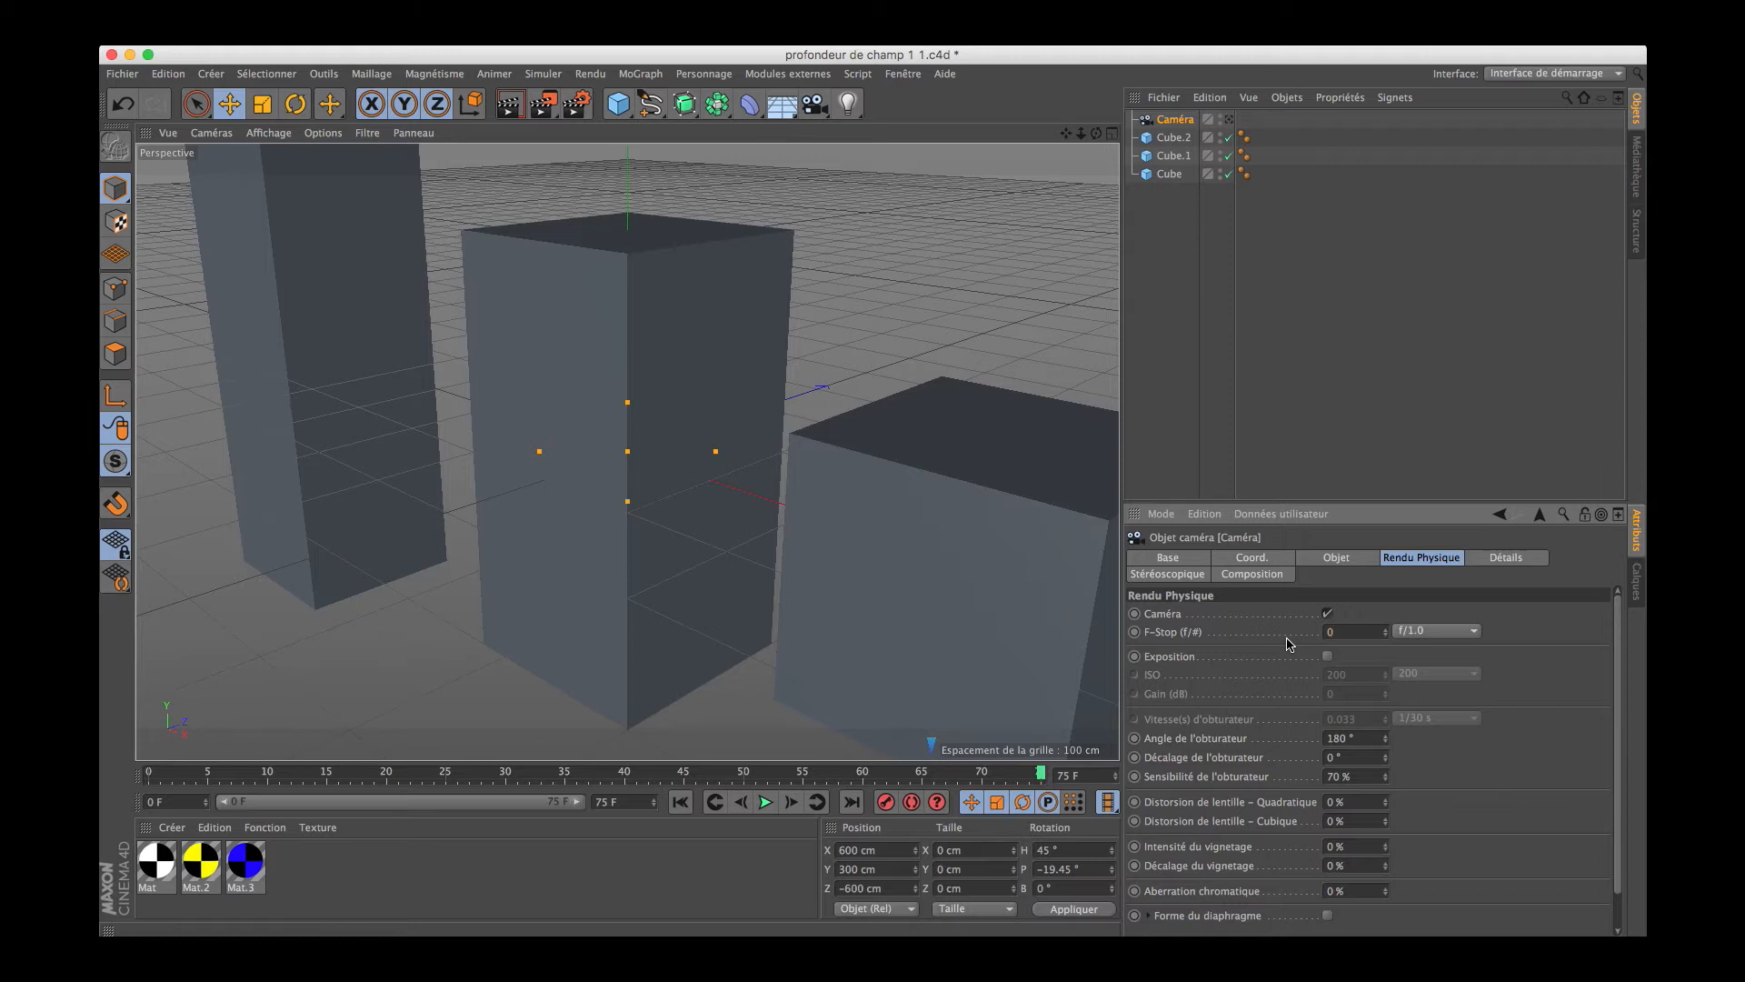
{"action": "type", "text": "0,2"}
{"action": "key", "text": "Return"}
Look through the new camera and reposition it to frame the three blocks stepping up from the shortest to the tallest
{"action": "left_click", "coordinate": [1228, 121]}
{"action": "left_click_drag", "start_coordinate": [1081, 133], "coordinate": [986, 109]}
{"action": "left_click_drag", "start_coordinate": [1096, 133], "coordinate": [1023, 142]}
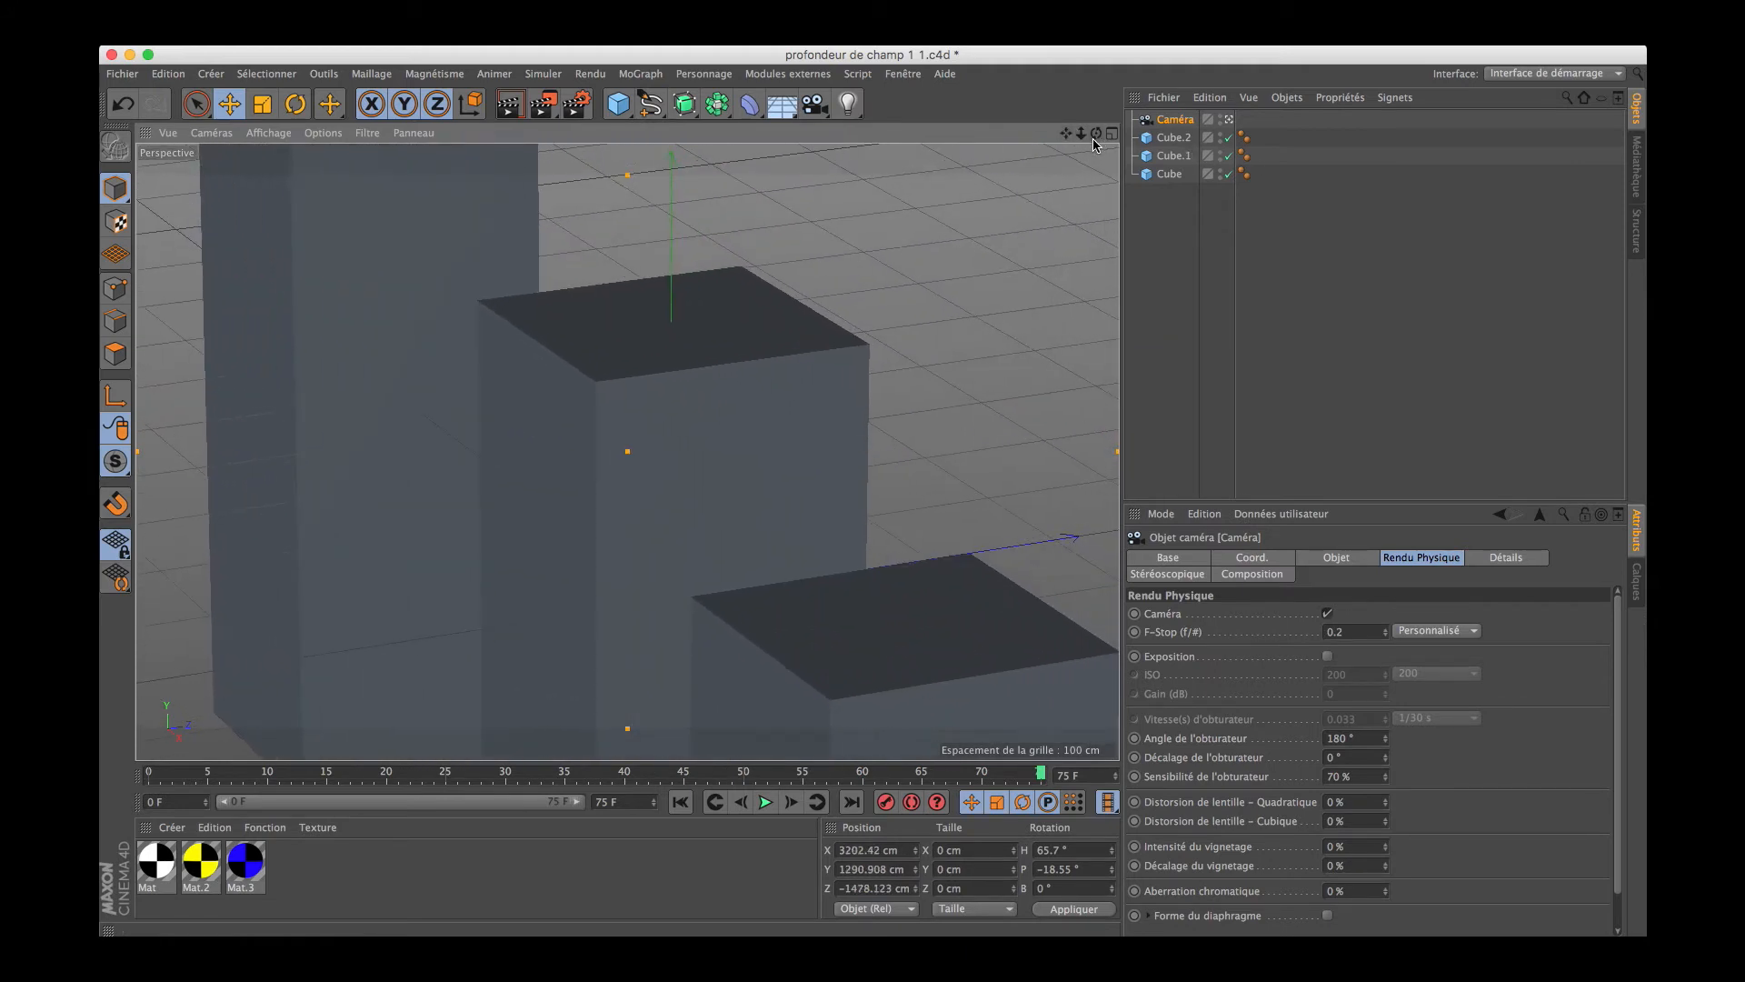
{"action": "left_click_drag", "start_coordinate": [1096, 138], "coordinate": [1066, 134]}
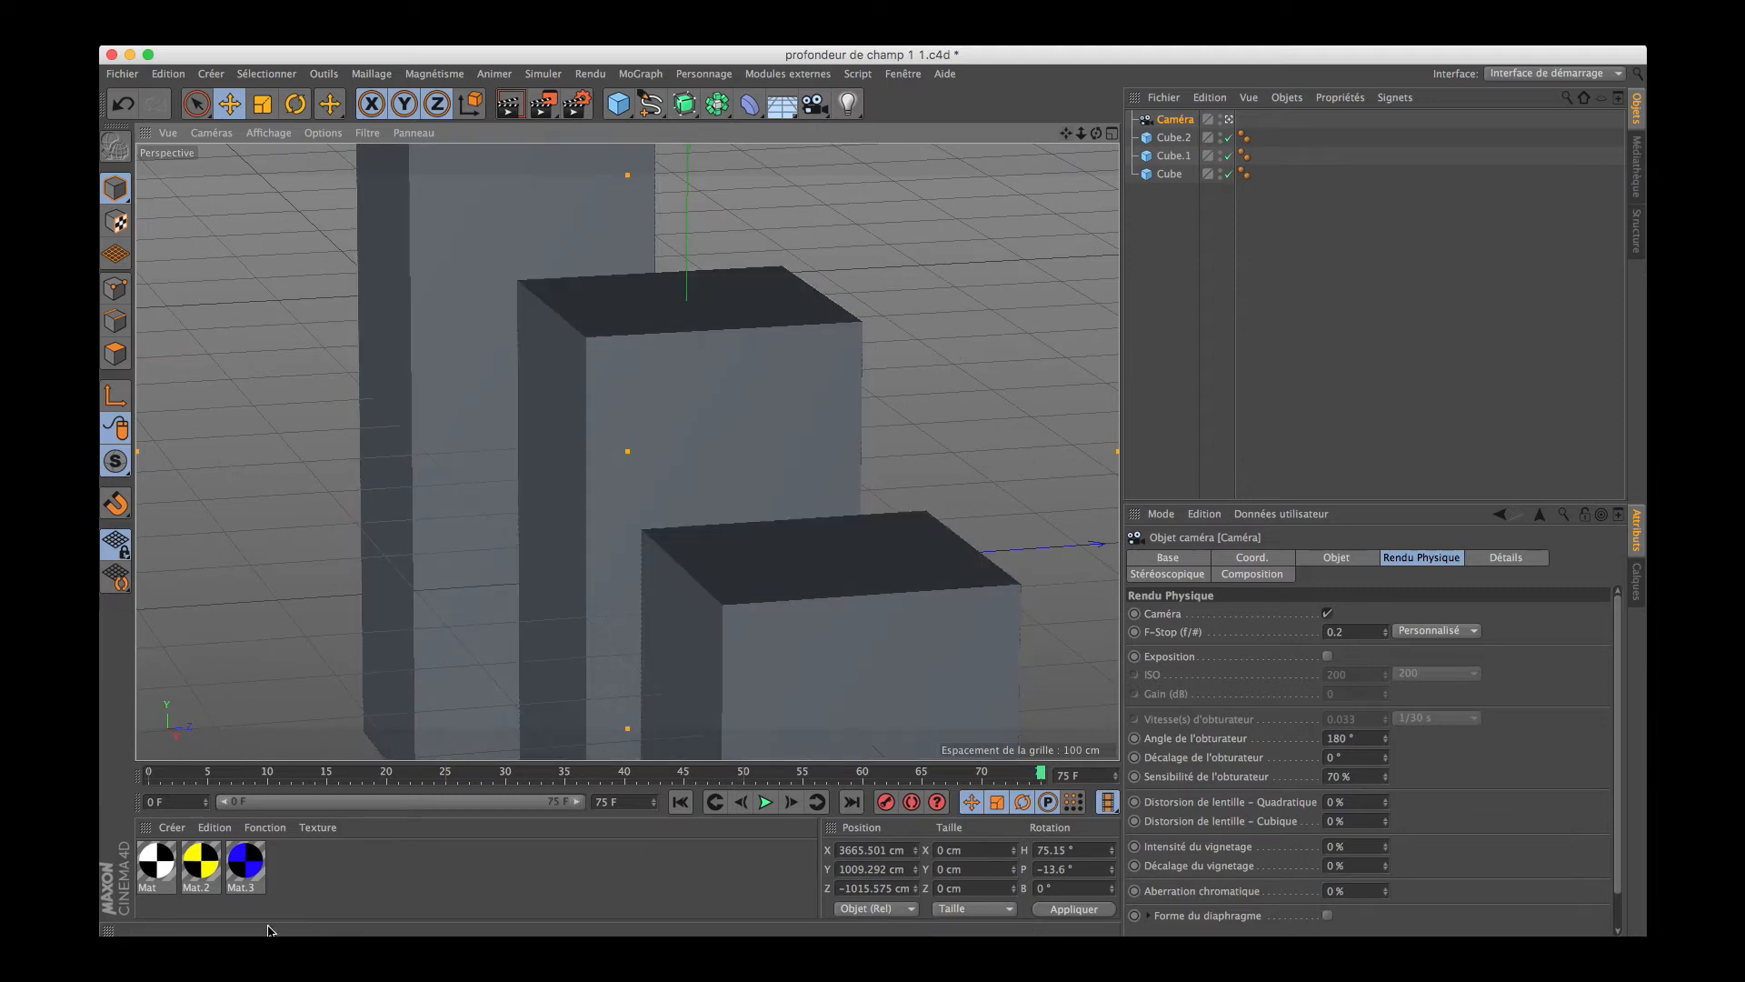
Apply the white checker Mat to Cube, the yellow Mat.2 to Cube.1 and the blue Mat.3 to Cube.2
{"action": "left_click_drag", "start_coordinate": [150, 871], "coordinate": [1179, 175]}
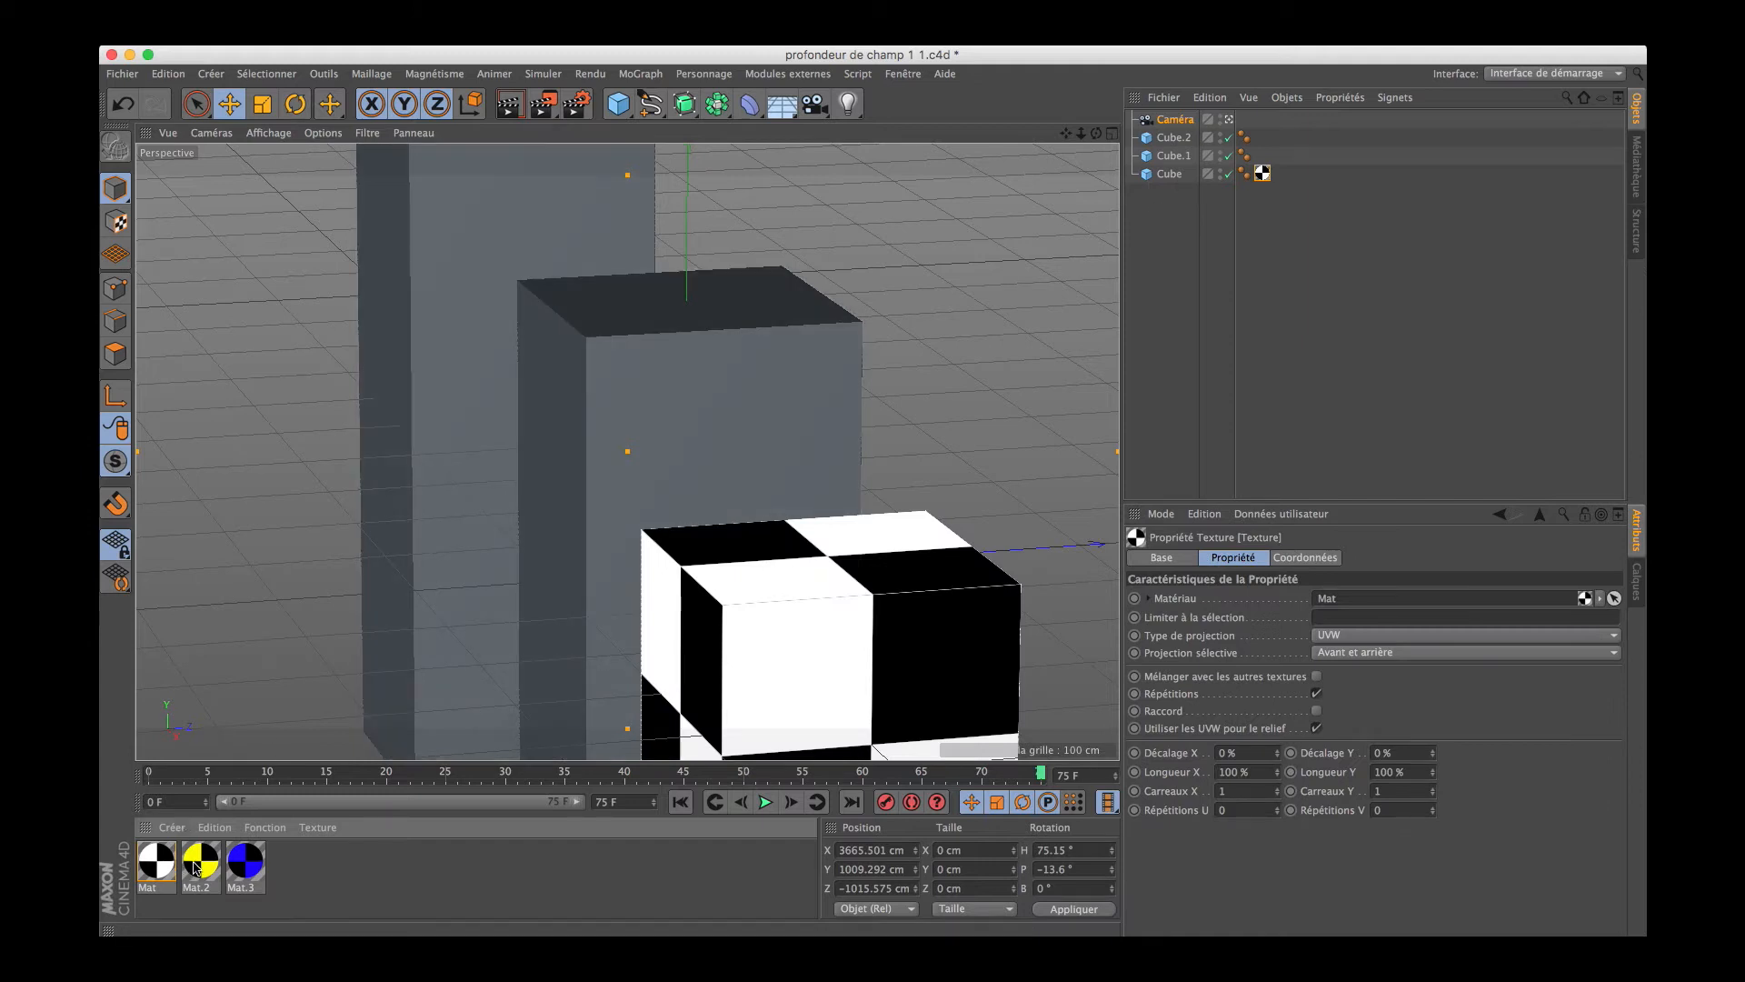
{"action": "left_click_drag", "start_coordinate": [864, 409], "coordinate": [1170, 159]}
{"action": "left_click_drag", "start_coordinate": [246, 864], "coordinate": [1176, 141]}
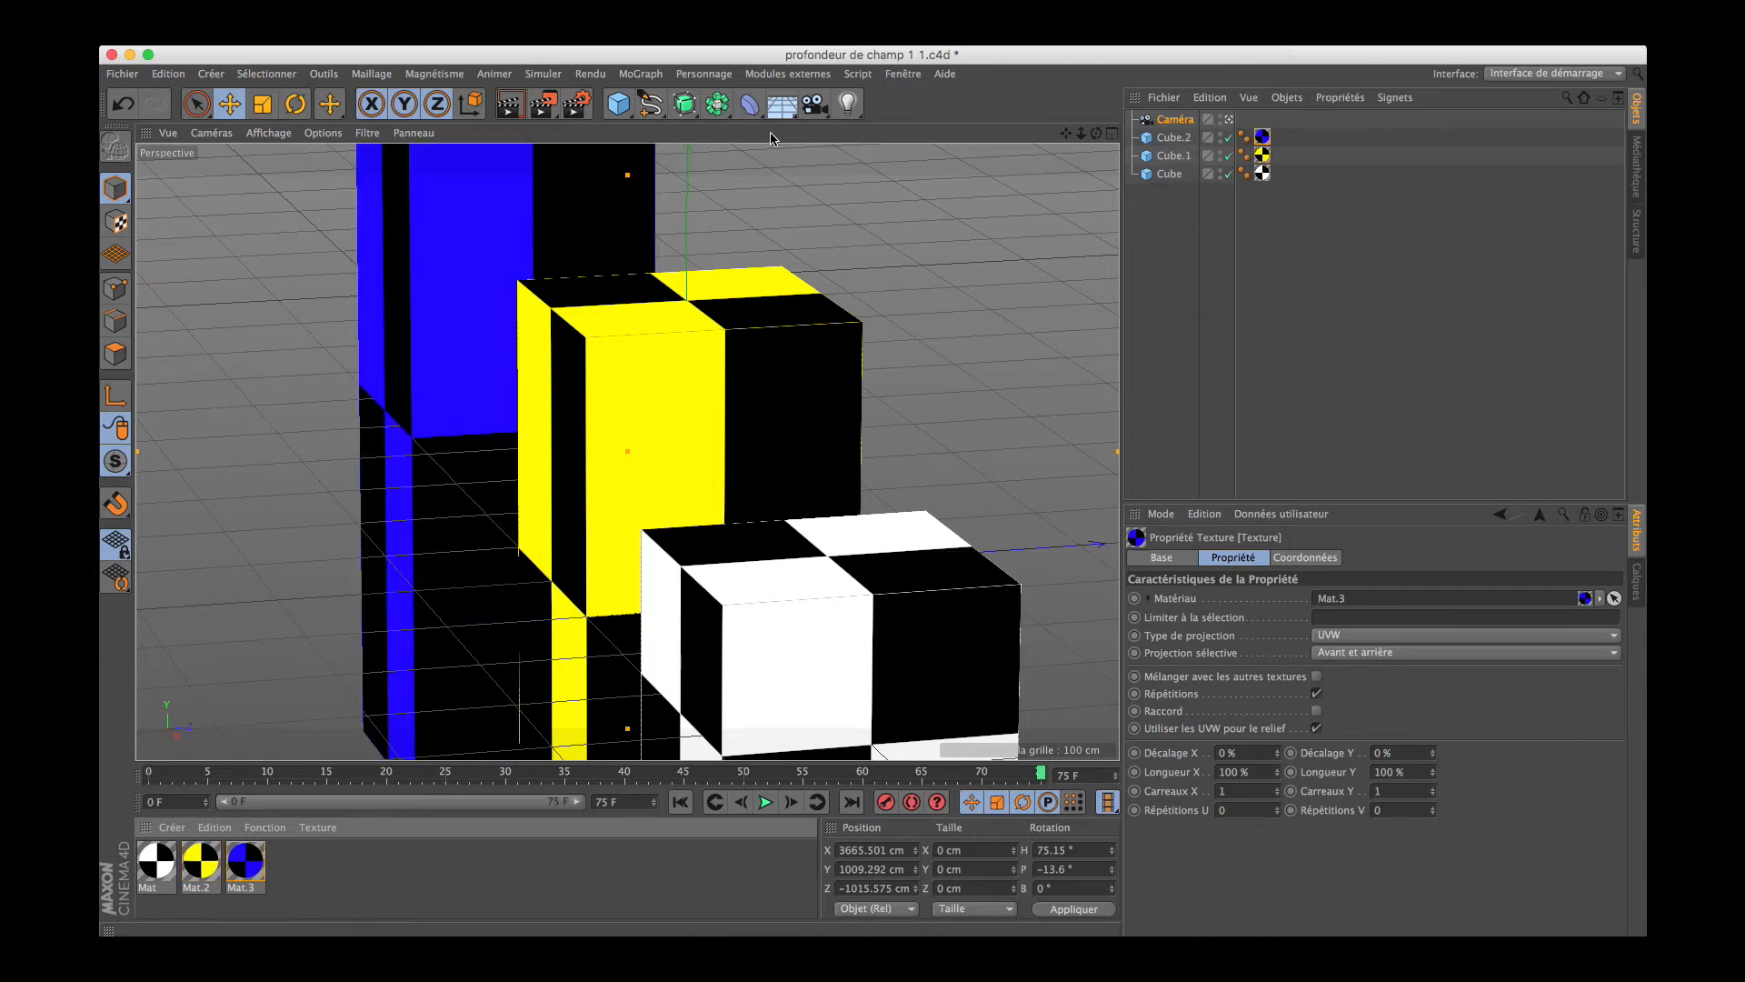
Add a null object (Neutre) to the scene and attach a Protection tag to the camera
{"action": "left_click", "coordinate": [623, 111]}
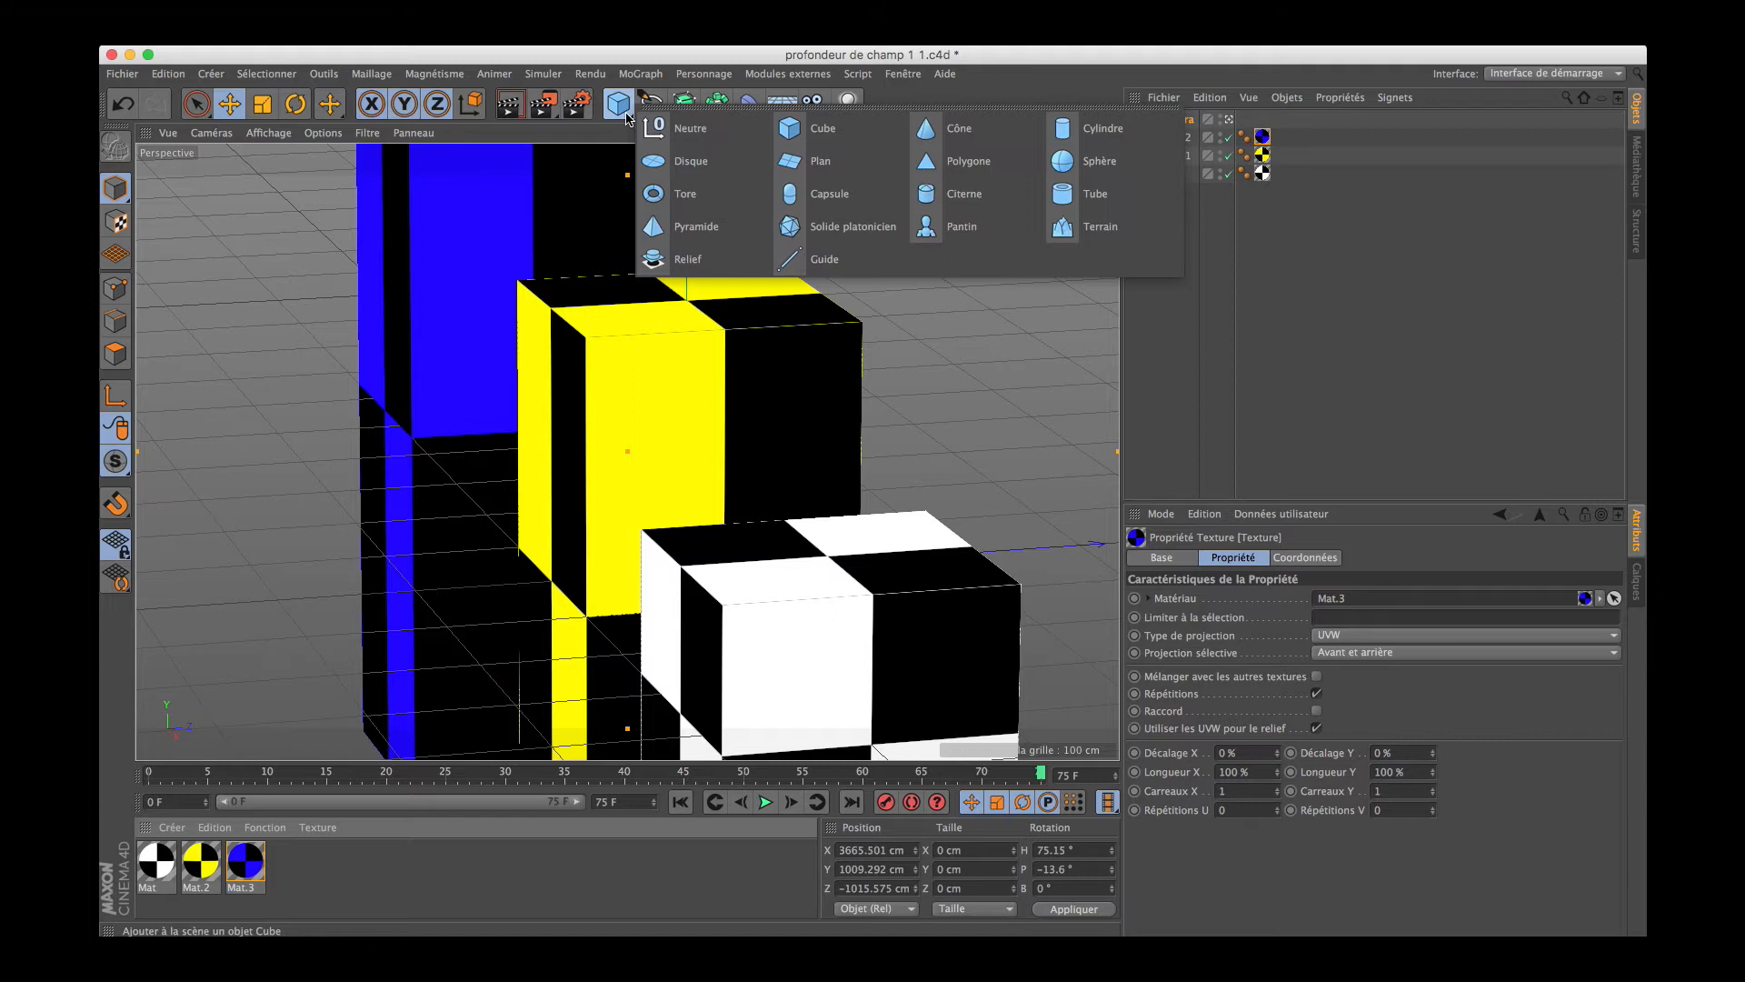
{"action": "left_click", "coordinate": [700, 127]}
{"action": "left_click", "coordinate": [1180, 138]}
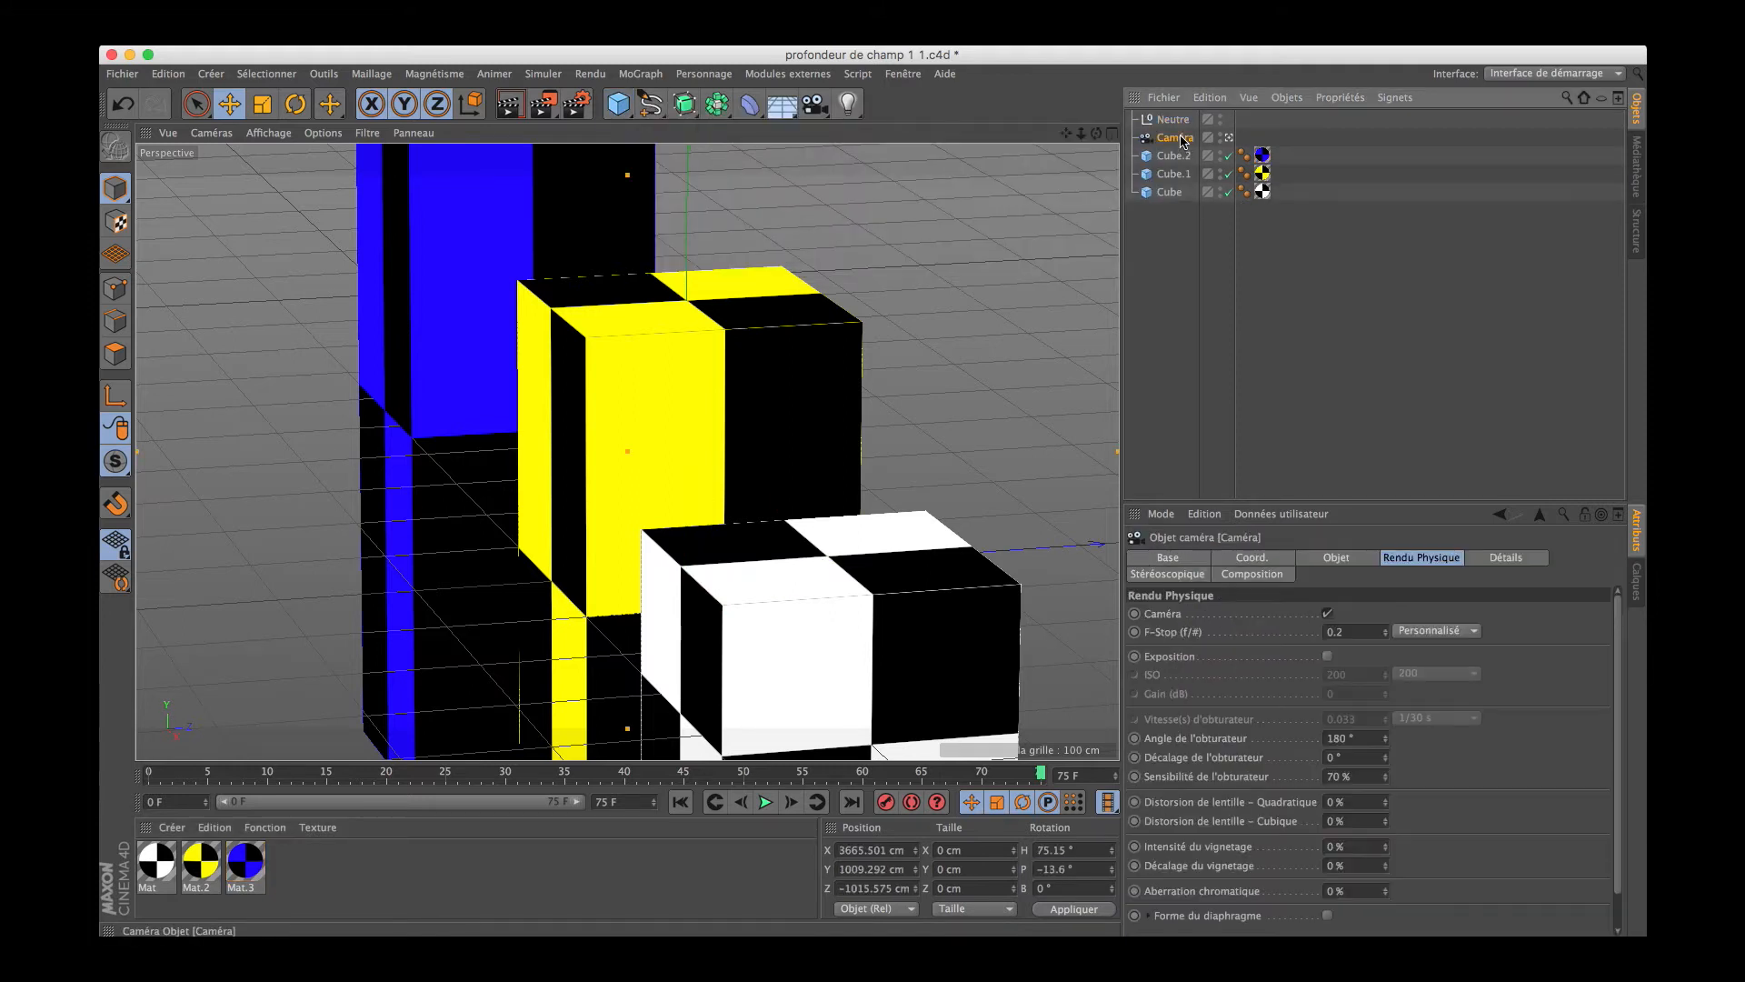
{"action": "right_click", "coordinate": [1184, 144]}
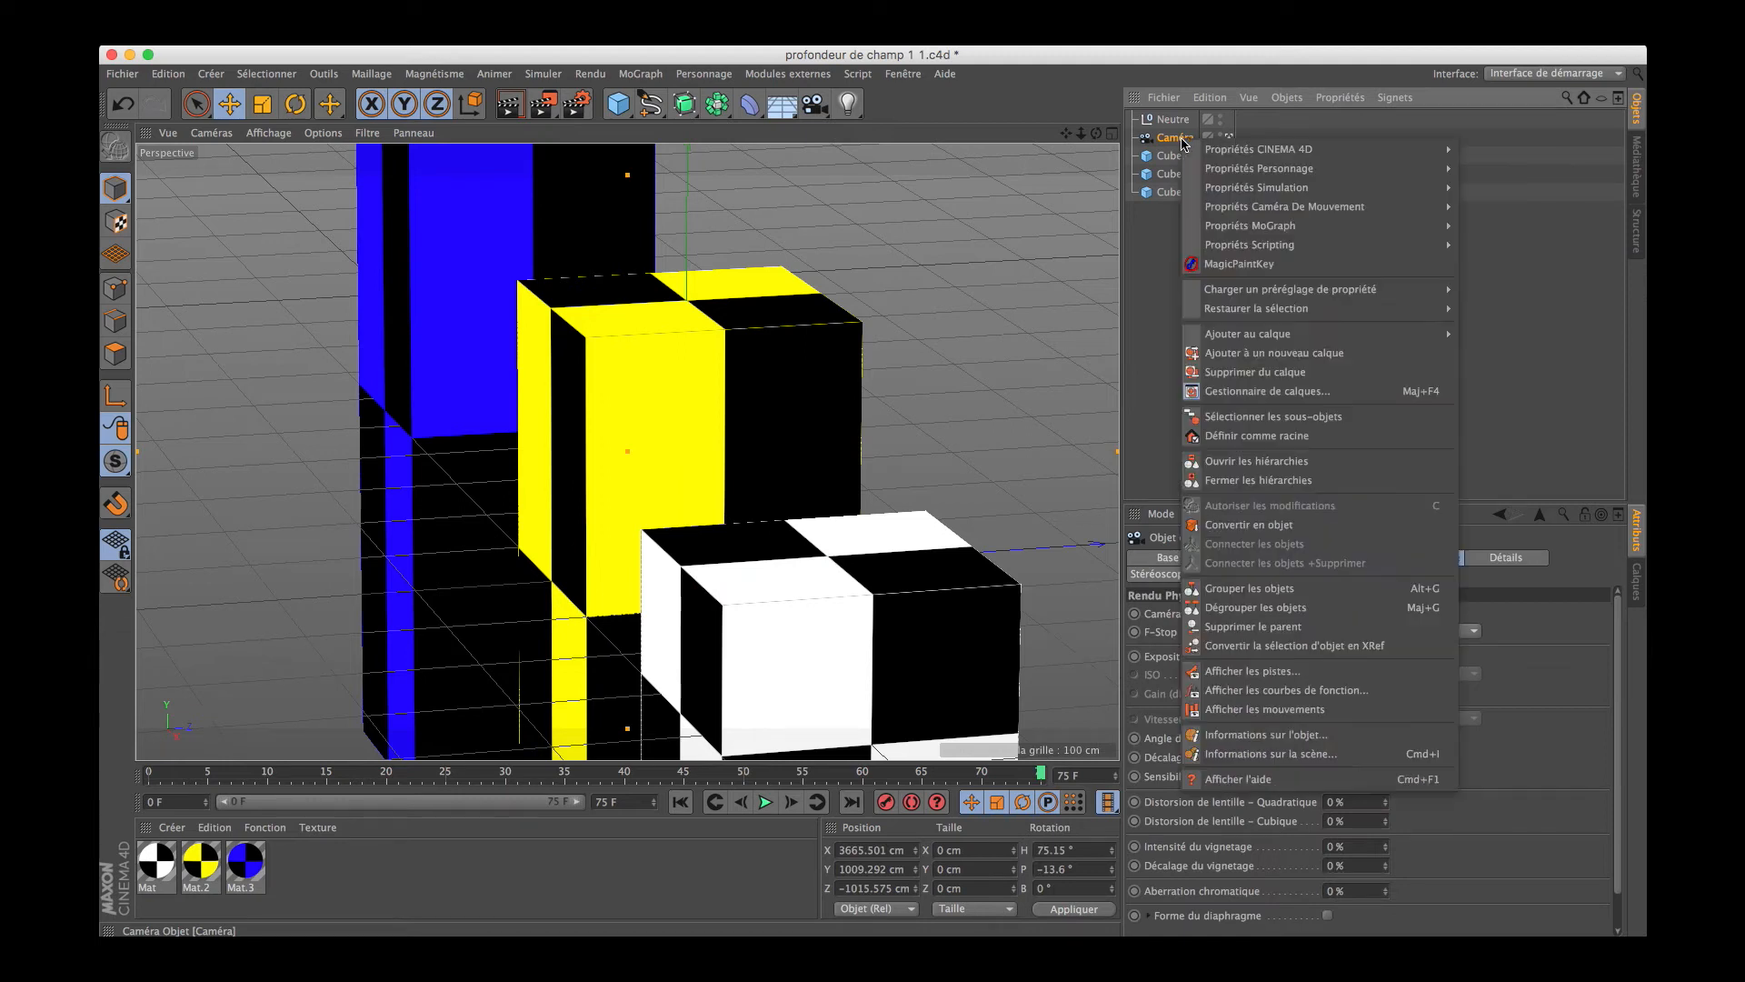
{"action": "mouse_move", "coordinate": [1258, 154]}
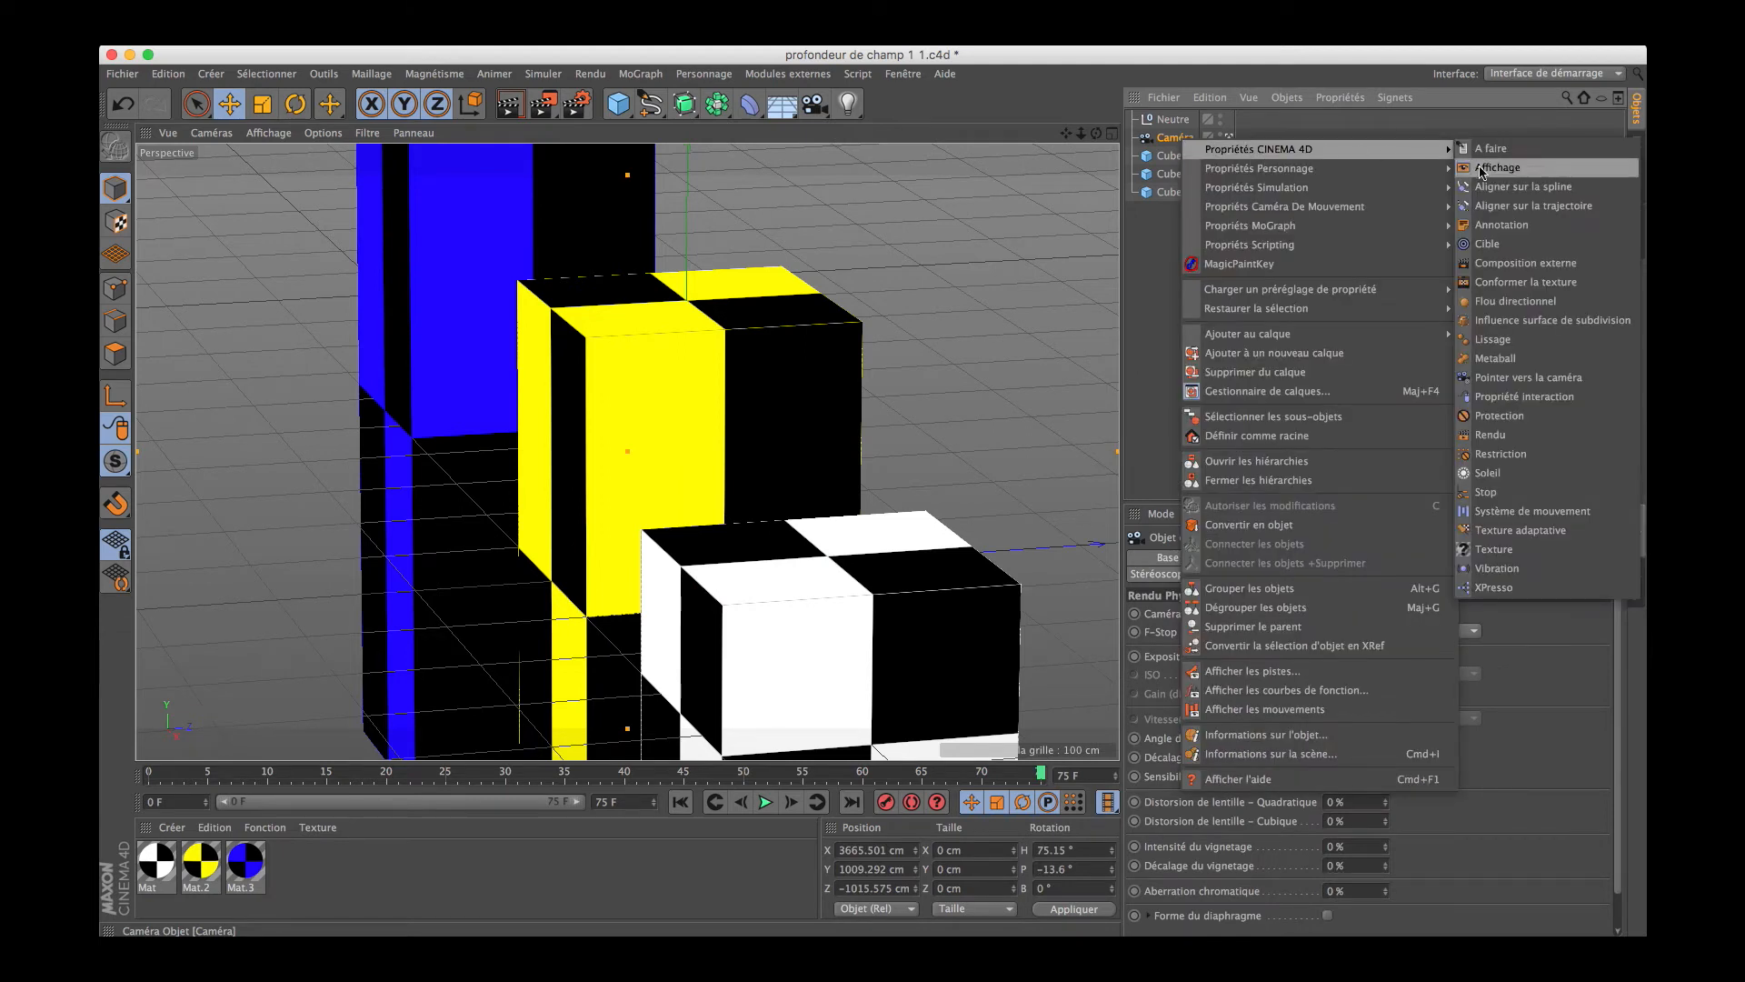
{"action": "left_click", "coordinate": [1509, 415]}
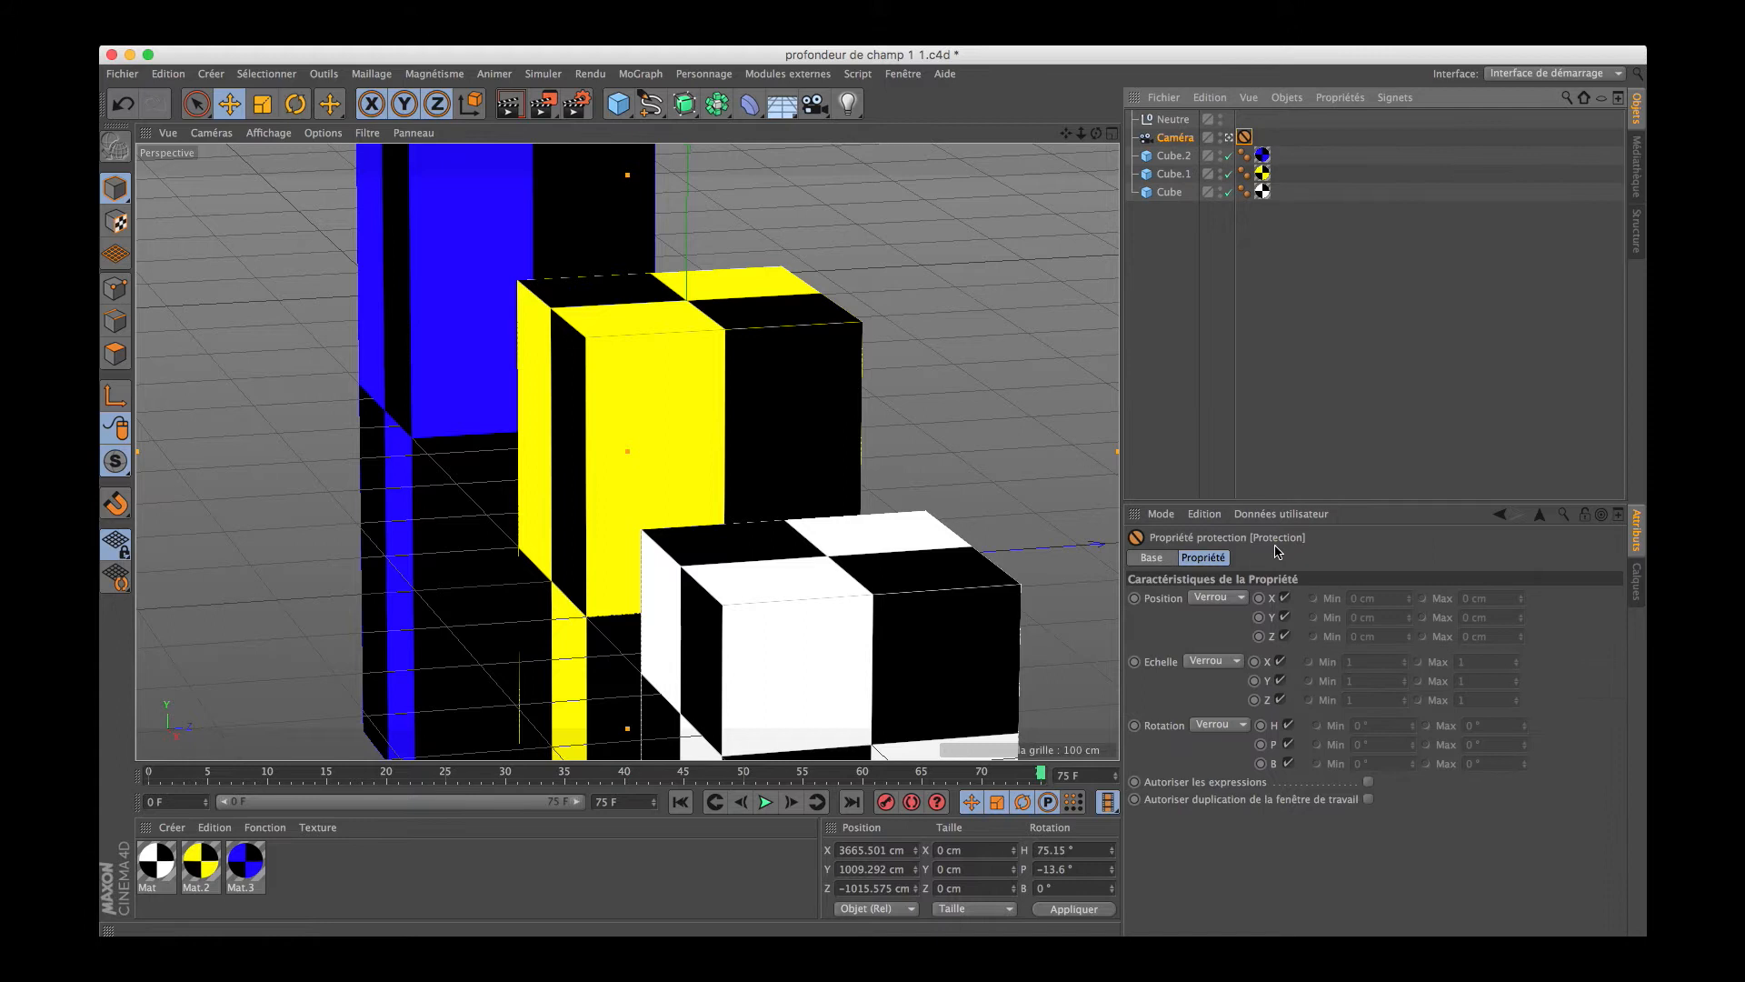
Move the null to the small cube's upper outer edge, about X 449 cm and Y 97 cm, and keyframe it at frame 0
{"action": "left_click", "coordinate": [1172, 120]}
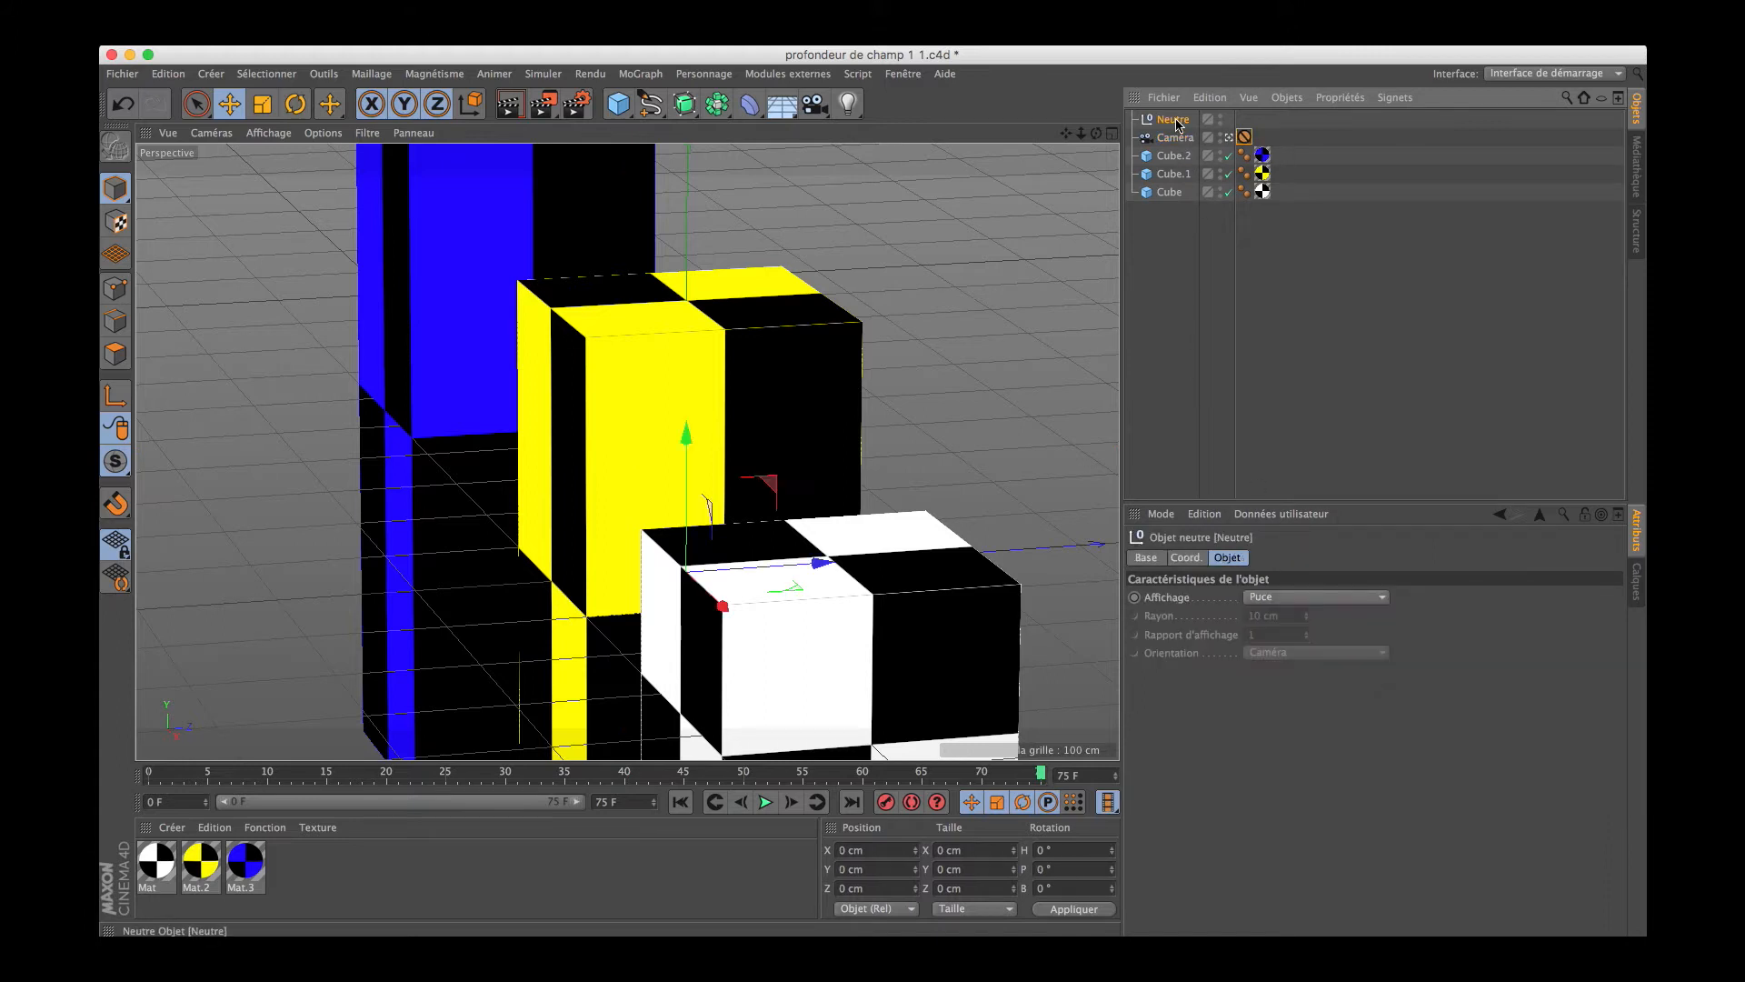
{"action": "left_click", "coordinate": [1114, 137]}
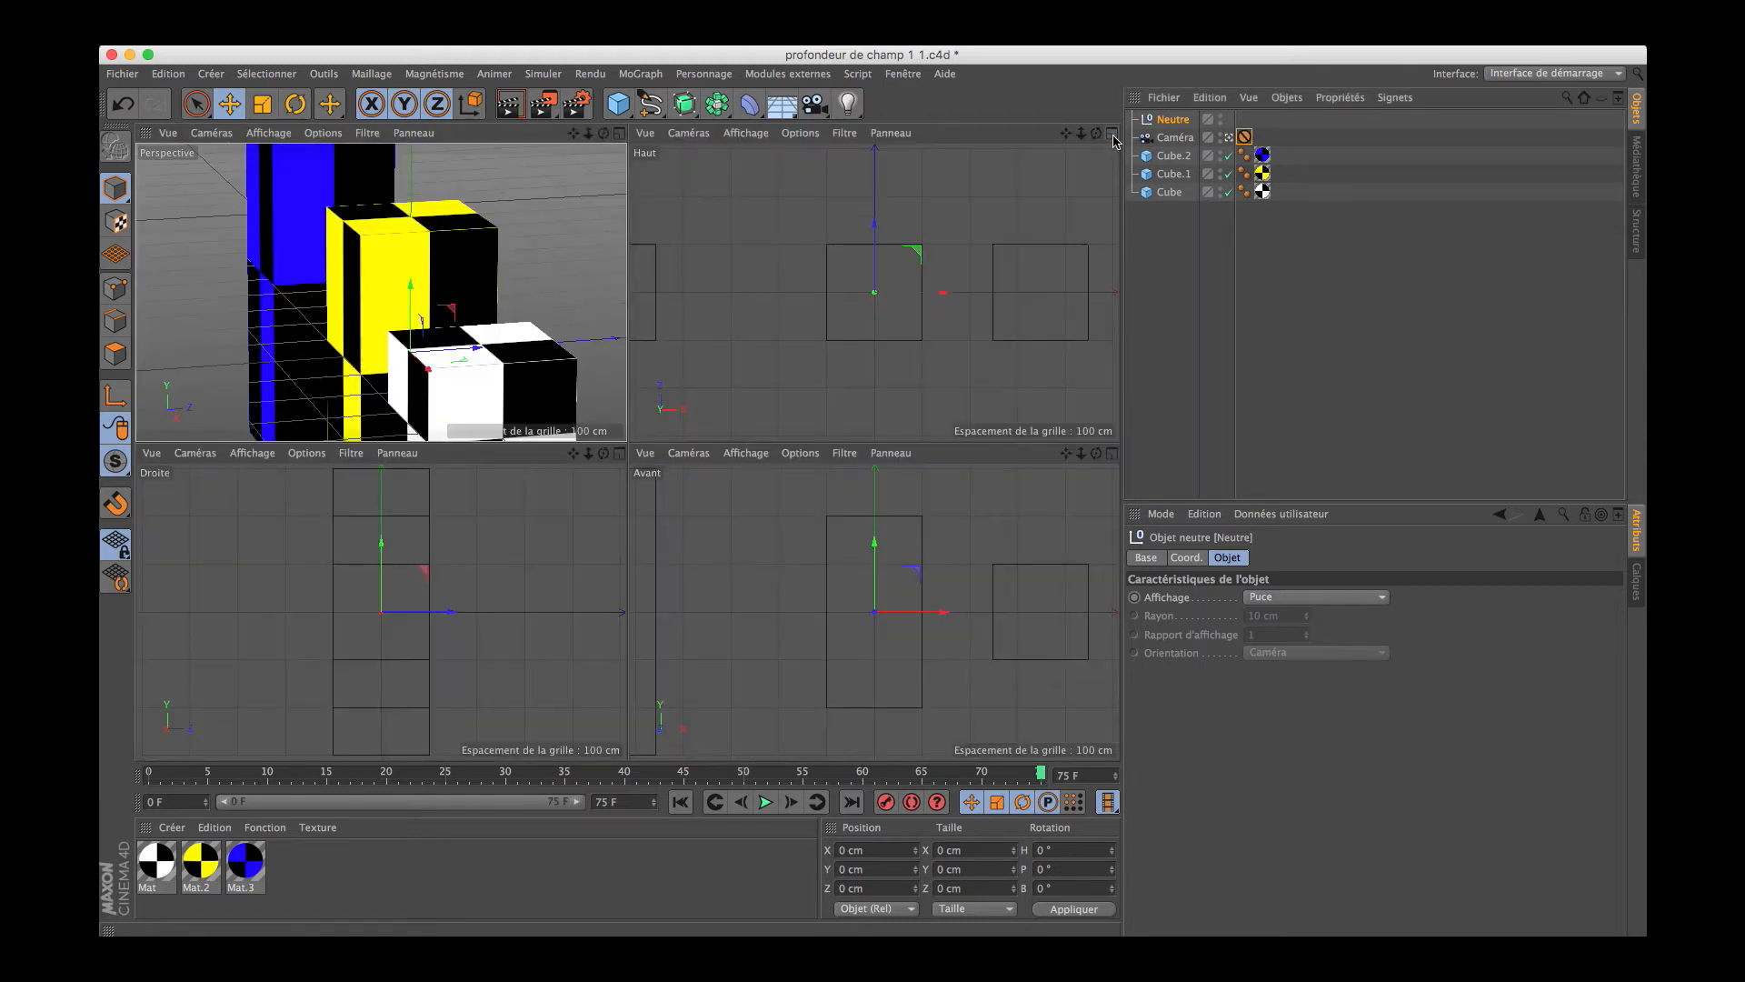
{"action": "left_click", "coordinate": [1170, 193]}
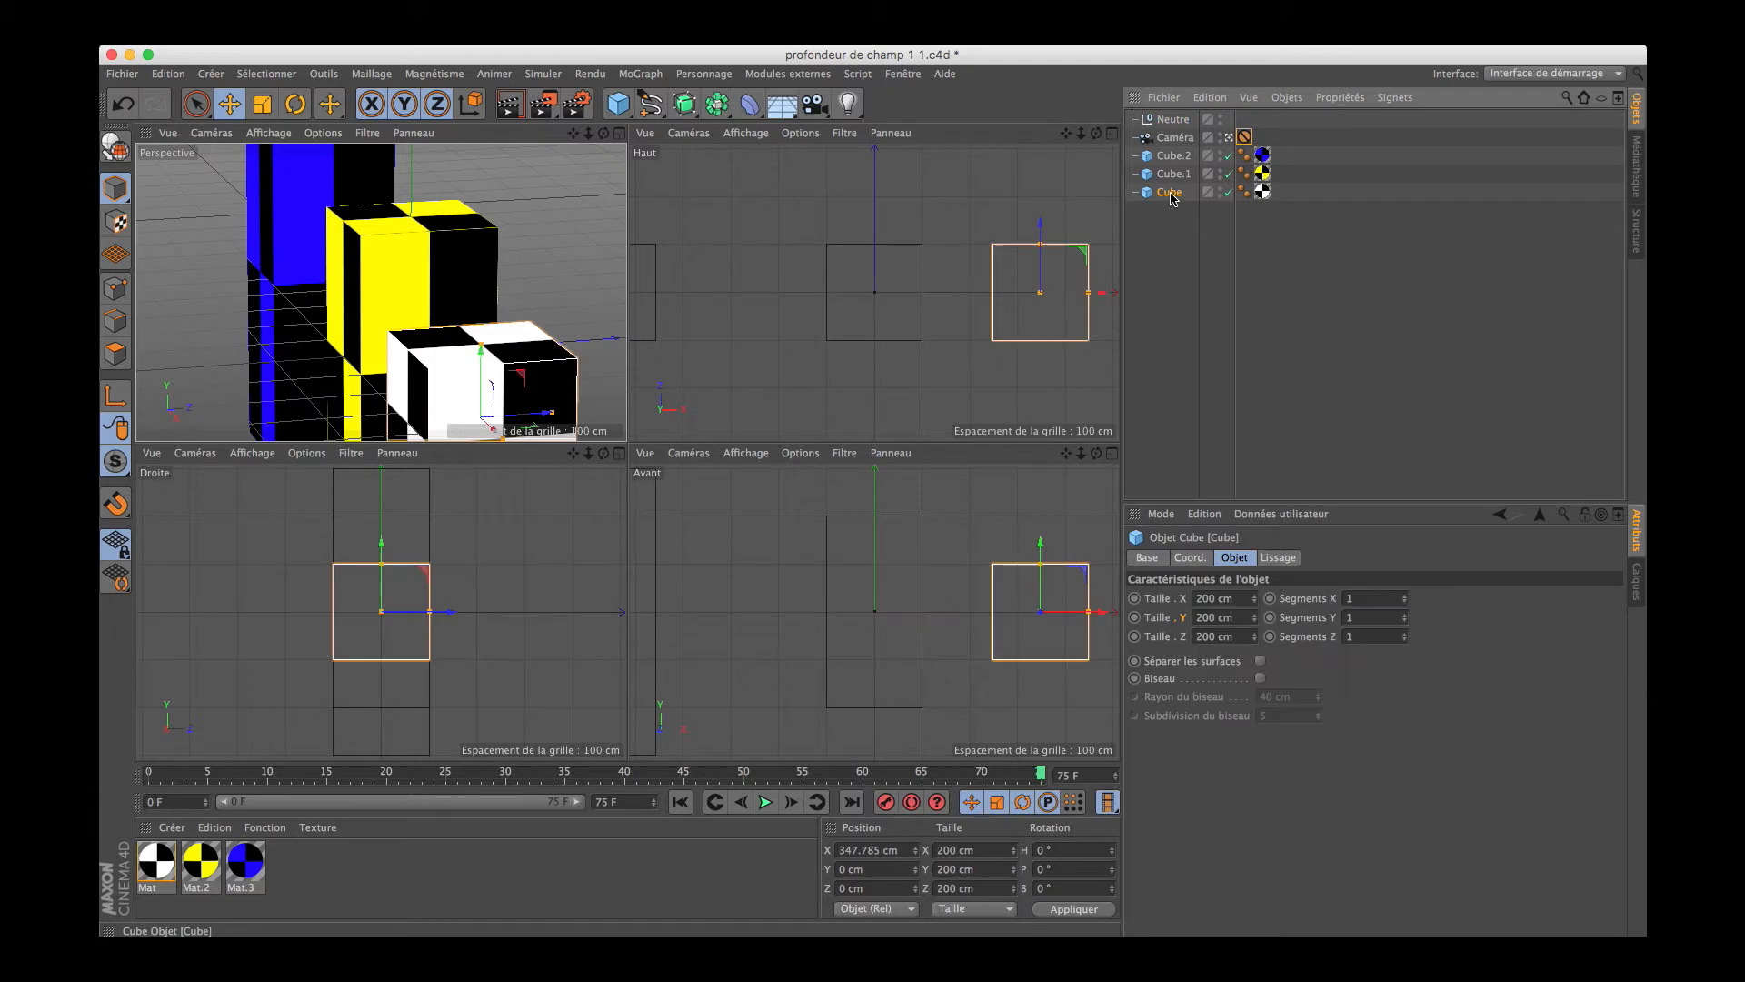
{"action": "left_click", "coordinate": [1173, 120]}
{"action": "left_click_drag", "start_coordinate": [944, 615], "coordinate": [1169, 615]}
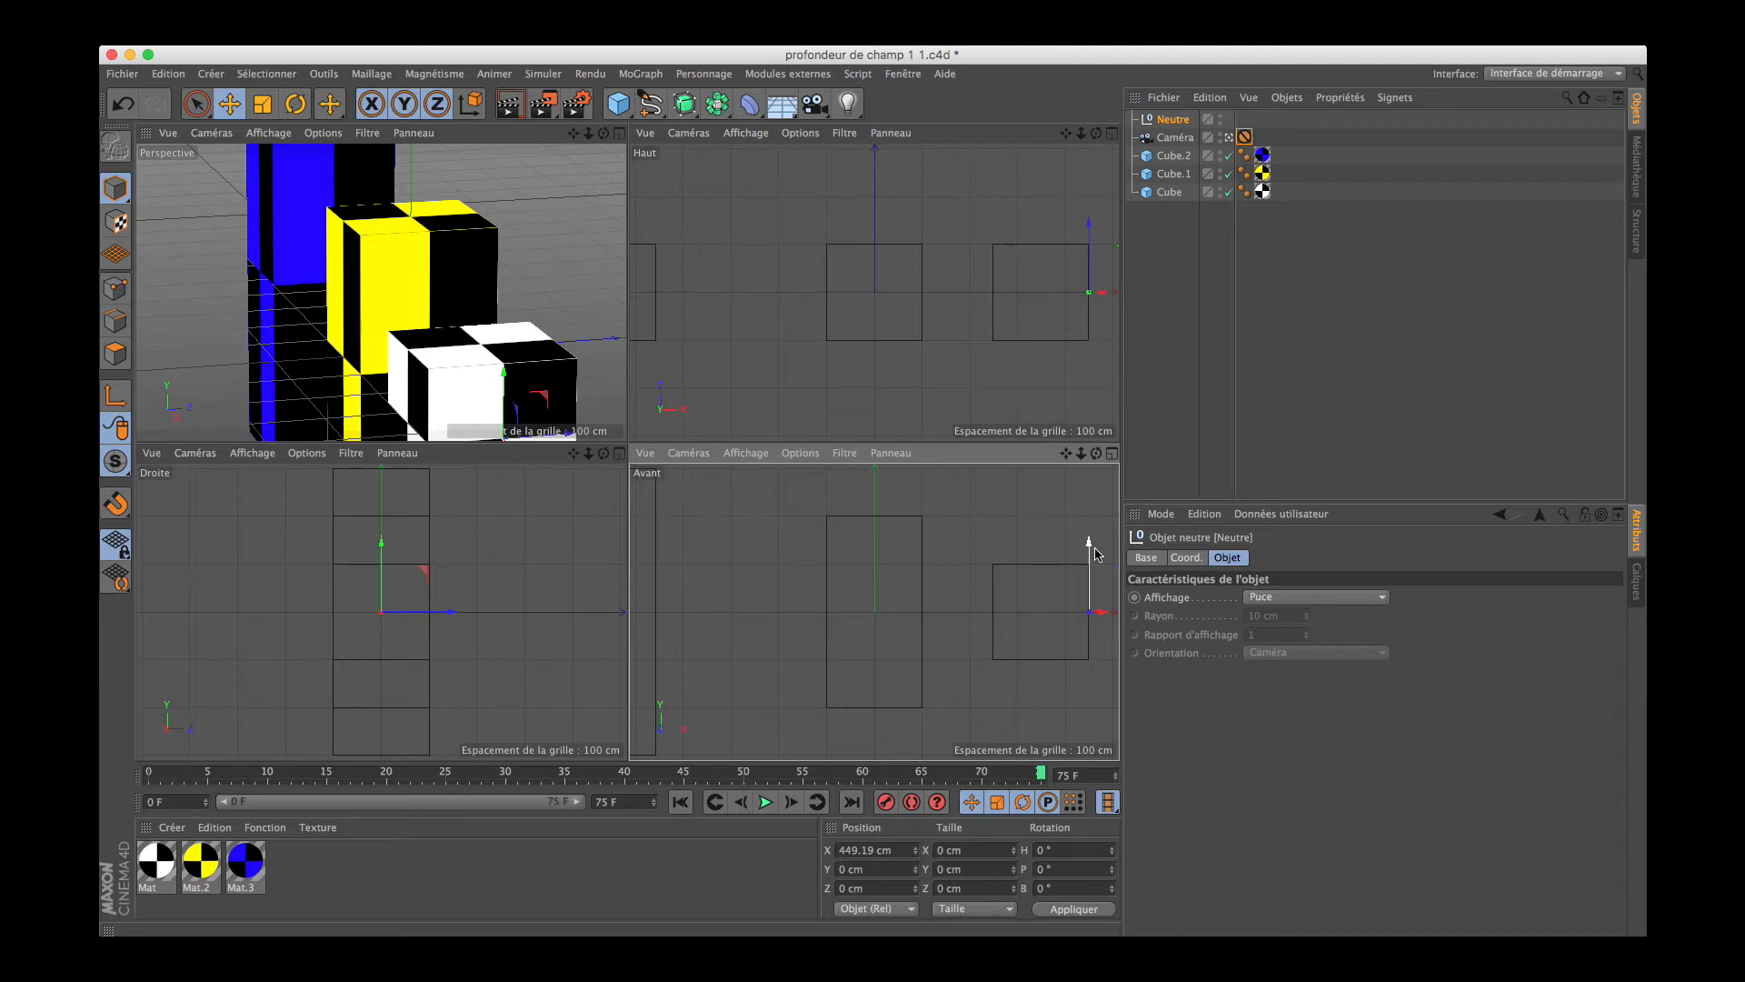
{"action": "left_click_drag", "start_coordinate": [1091, 546], "coordinate": [1092, 502]}
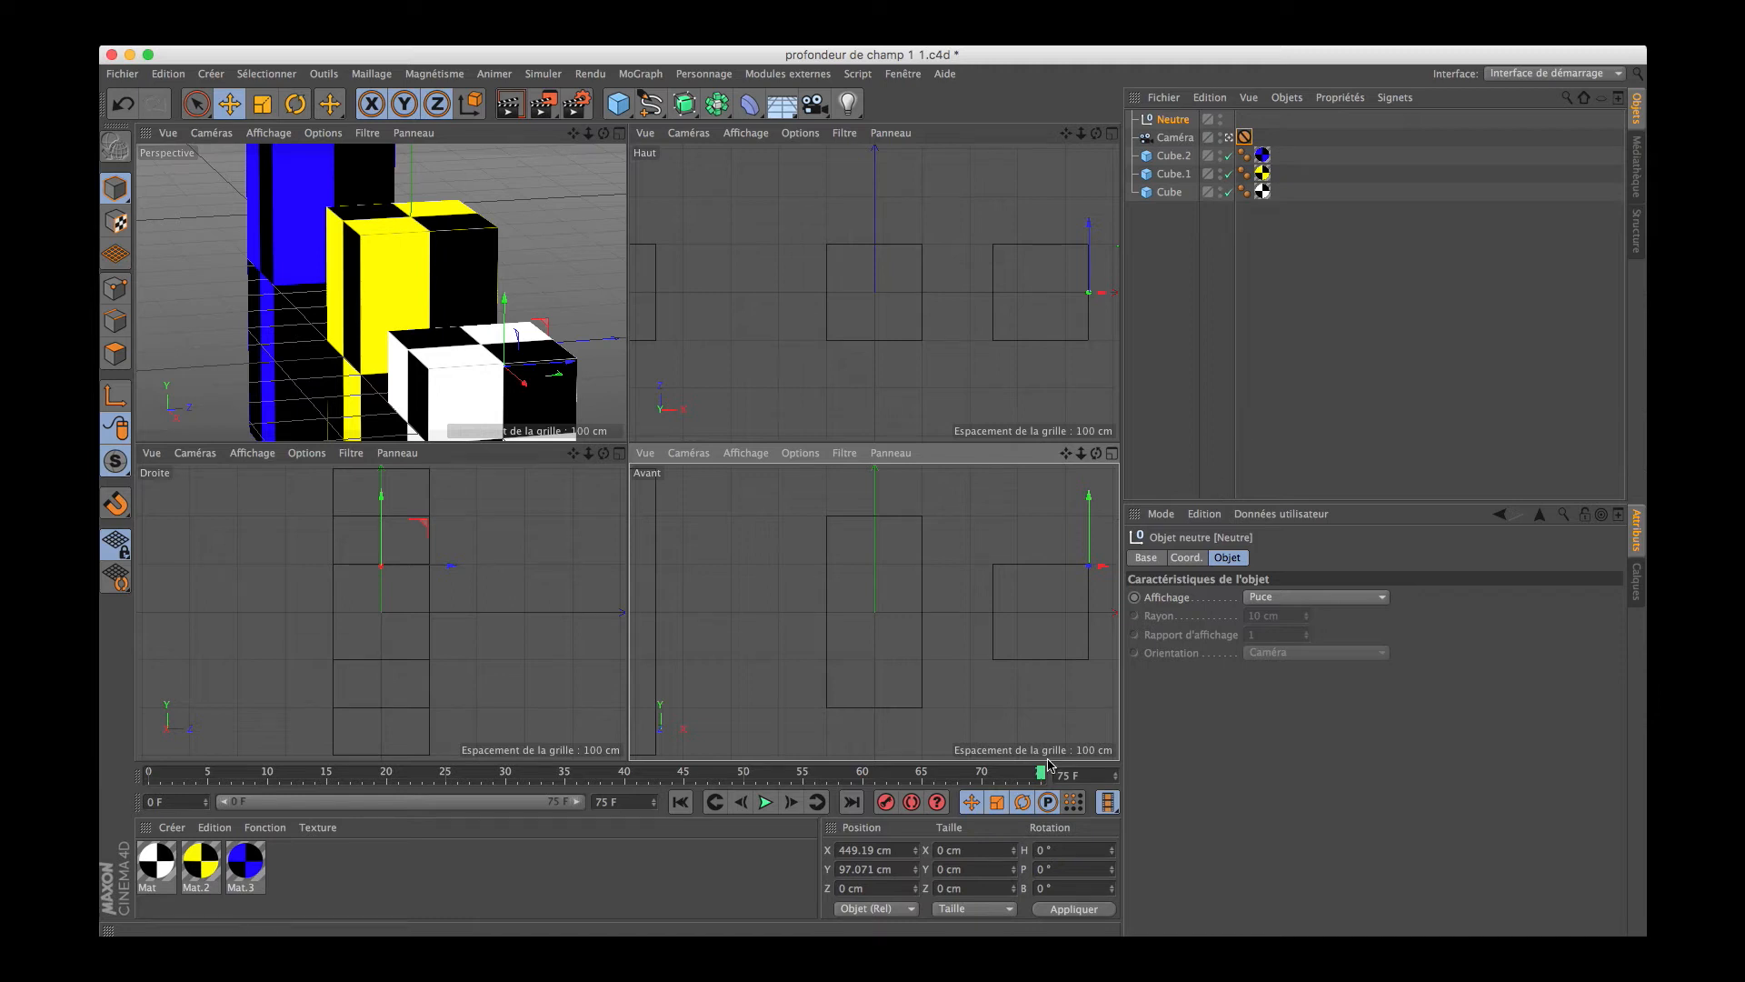
{"action": "left_click", "coordinate": [887, 805]}
{"action": "left_click_drag", "start_coordinate": [1042, 781], "coordinate": [151, 803]}
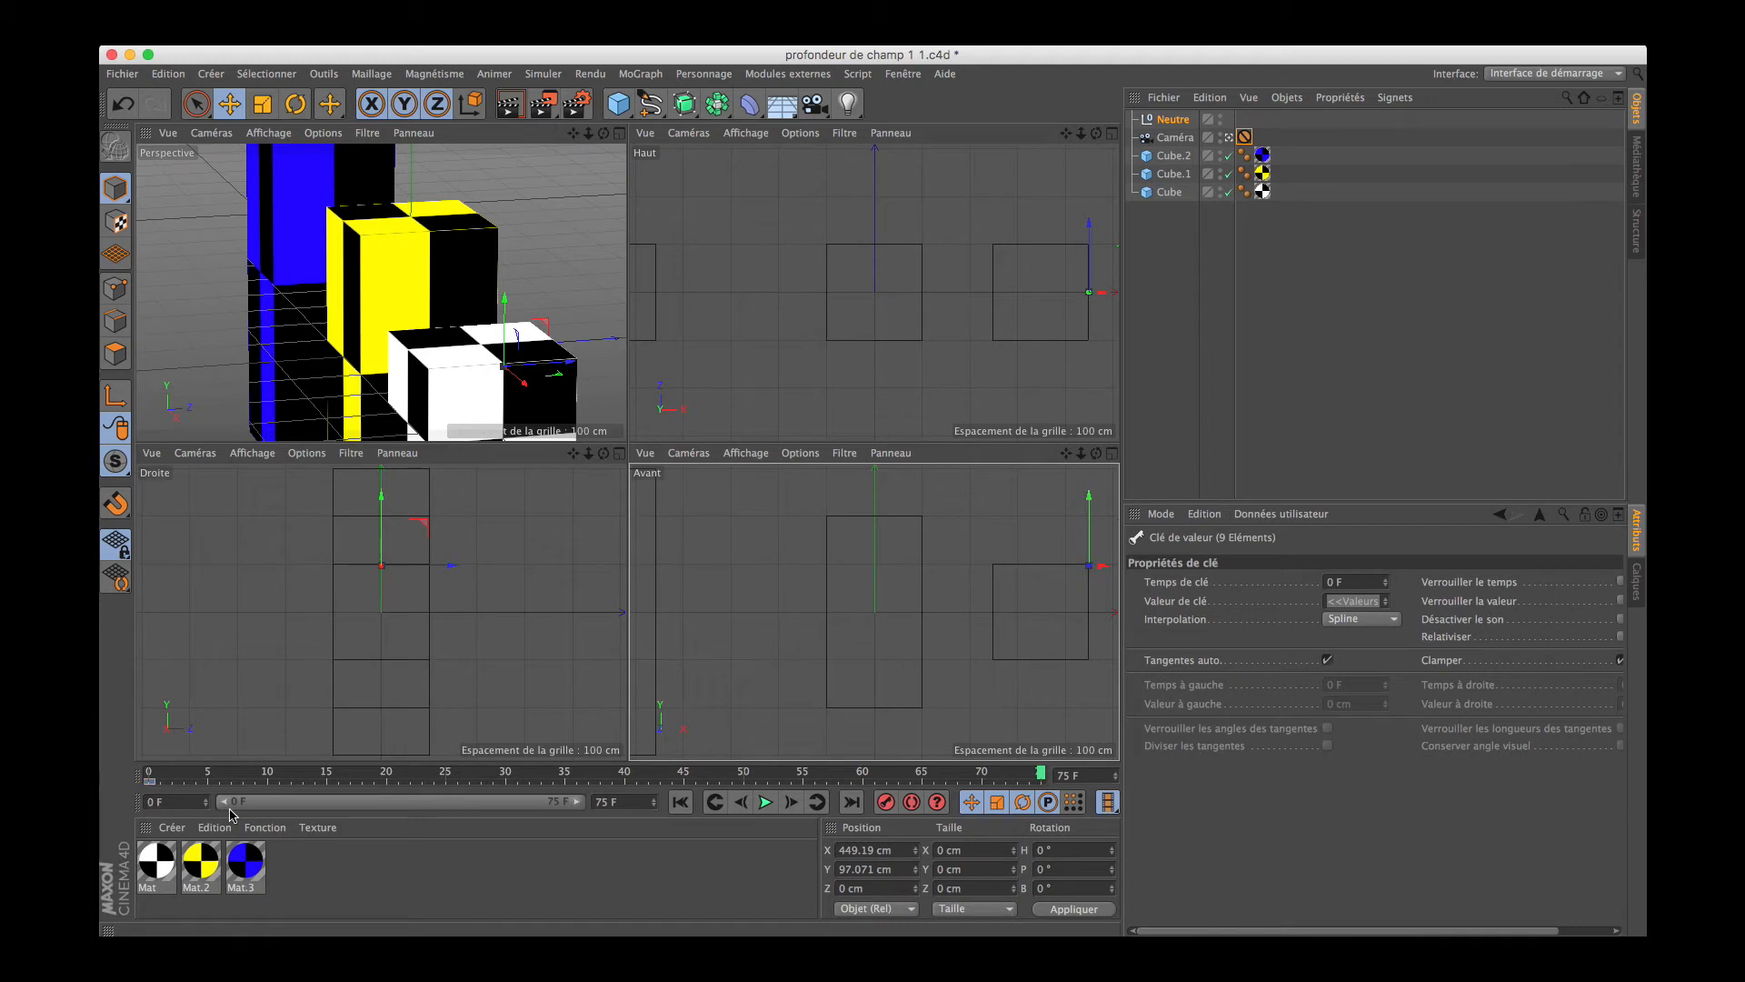
At frame 30, move the null to the middle block's upper edge, about X 105 cm and Y 198 cm, and record a keyframe
{"action": "left_click_drag", "start_coordinate": [1045, 778], "coordinate": [509, 789]}
{"action": "left_click_drag", "start_coordinate": [1102, 568], "coordinate": [940, 596]}
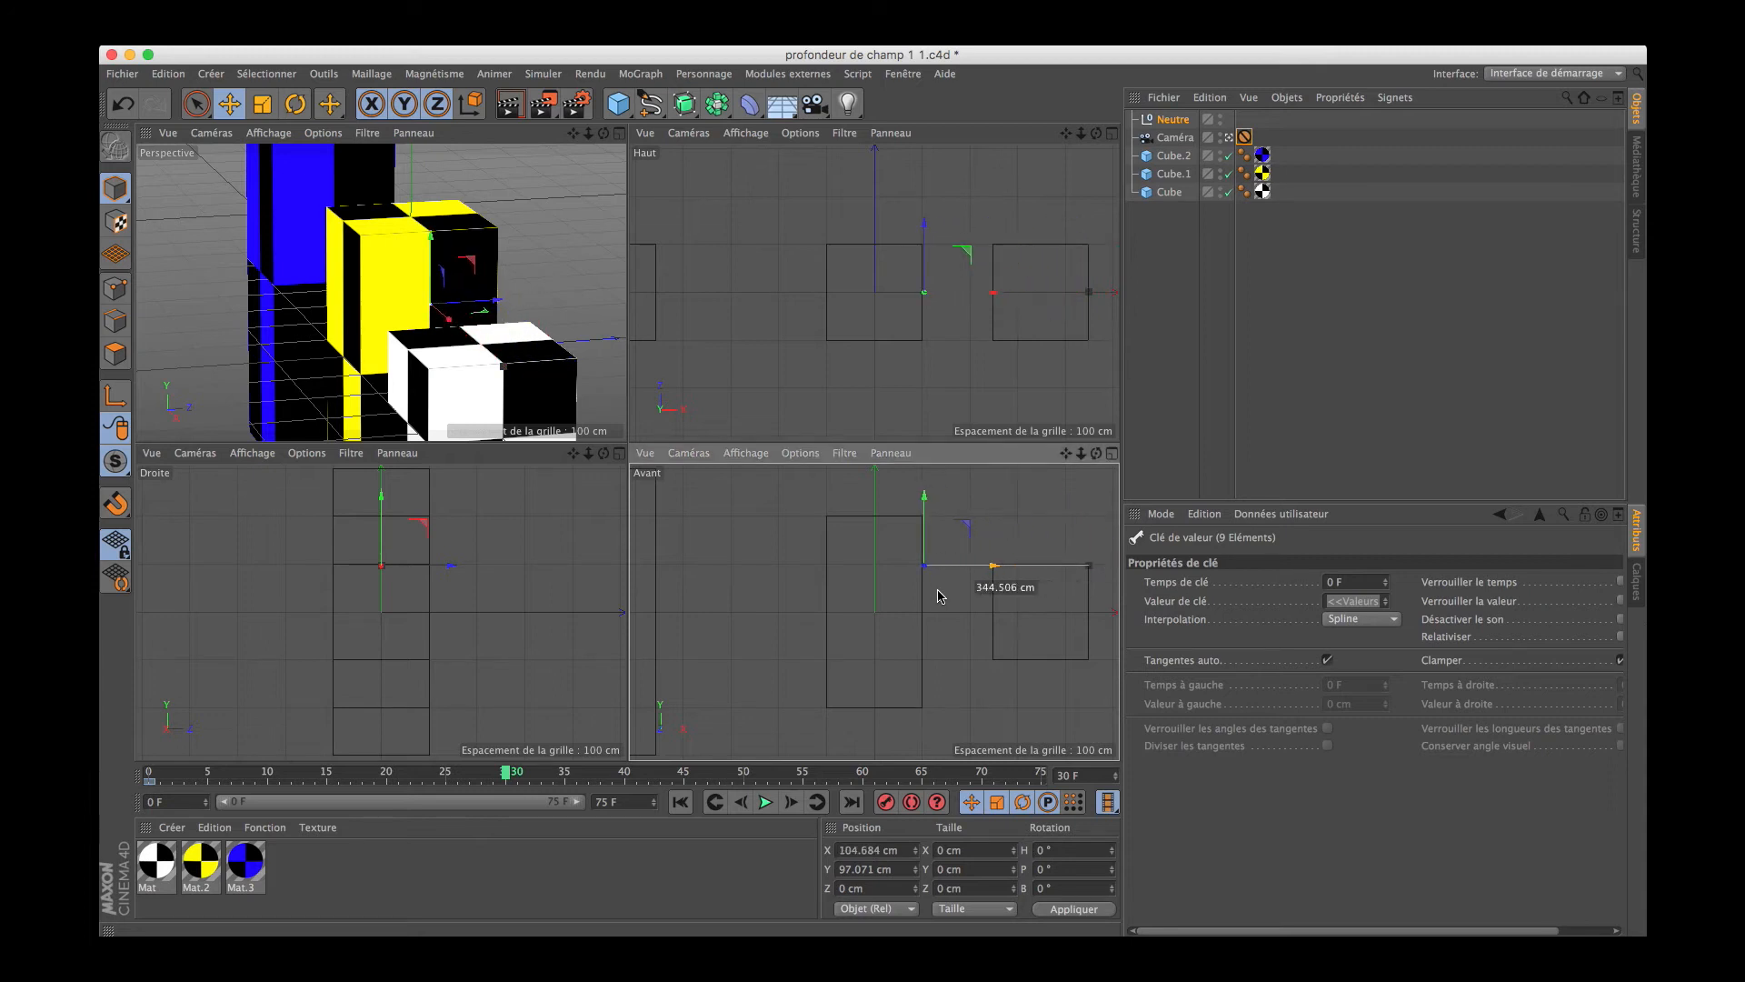
{"action": "left_click_drag", "start_coordinate": [923, 499], "coordinate": [924, 451]}
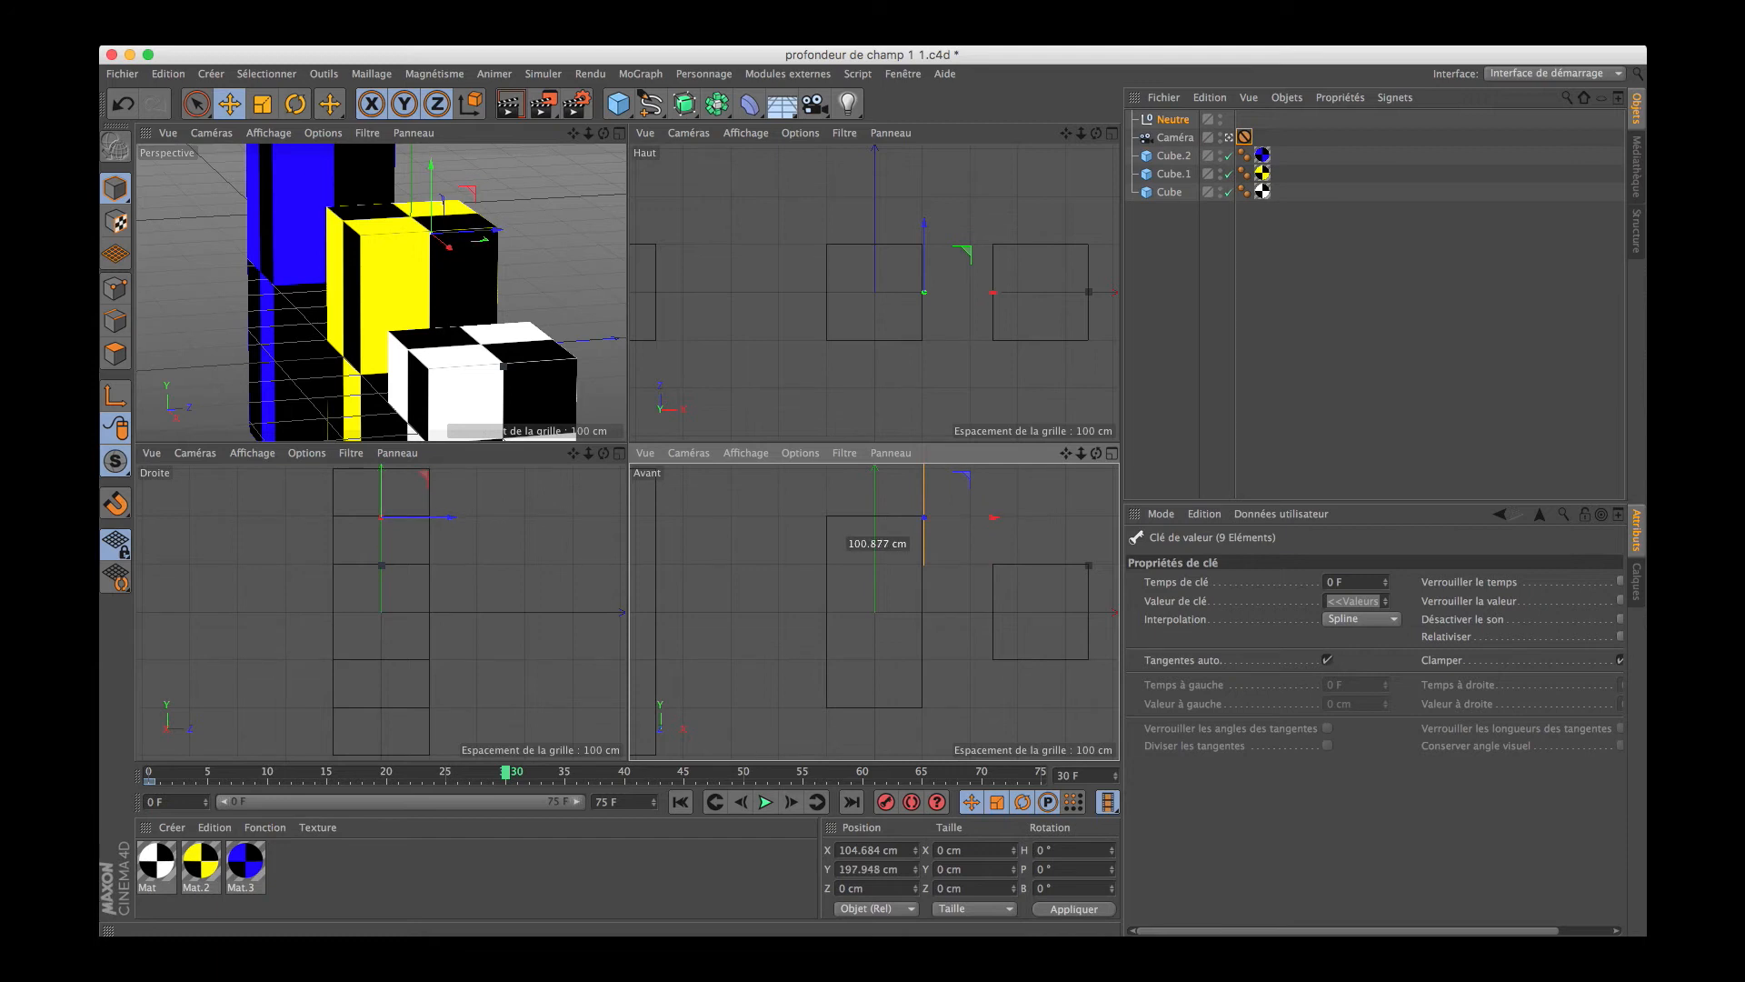
{"action": "left_click", "coordinate": [886, 802]}
At frame 60, move the null to the tall block's upper edge, about X -456 cm and Y 291 cm, and record a keyframe
{"action": "left_click_drag", "start_coordinate": [506, 775], "coordinate": [866, 812]}
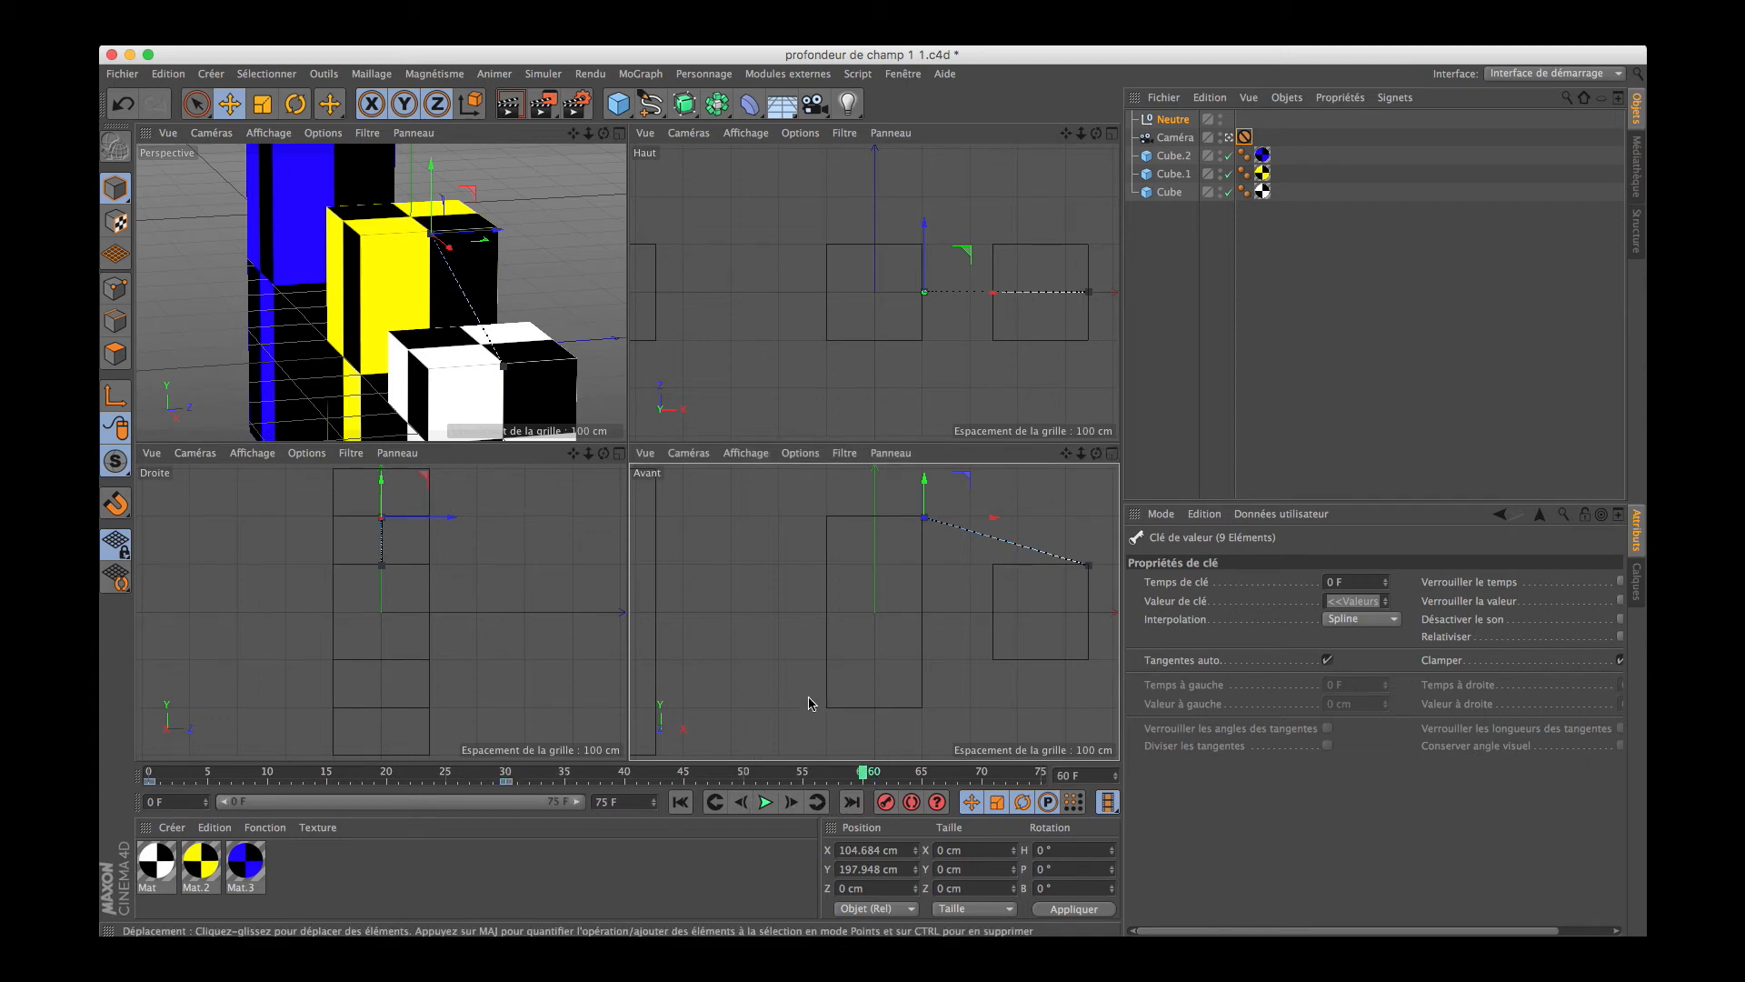
{"action": "scroll", "coordinate": [811, 702], "scroll_direction": "down", "scroll_amount": 3}
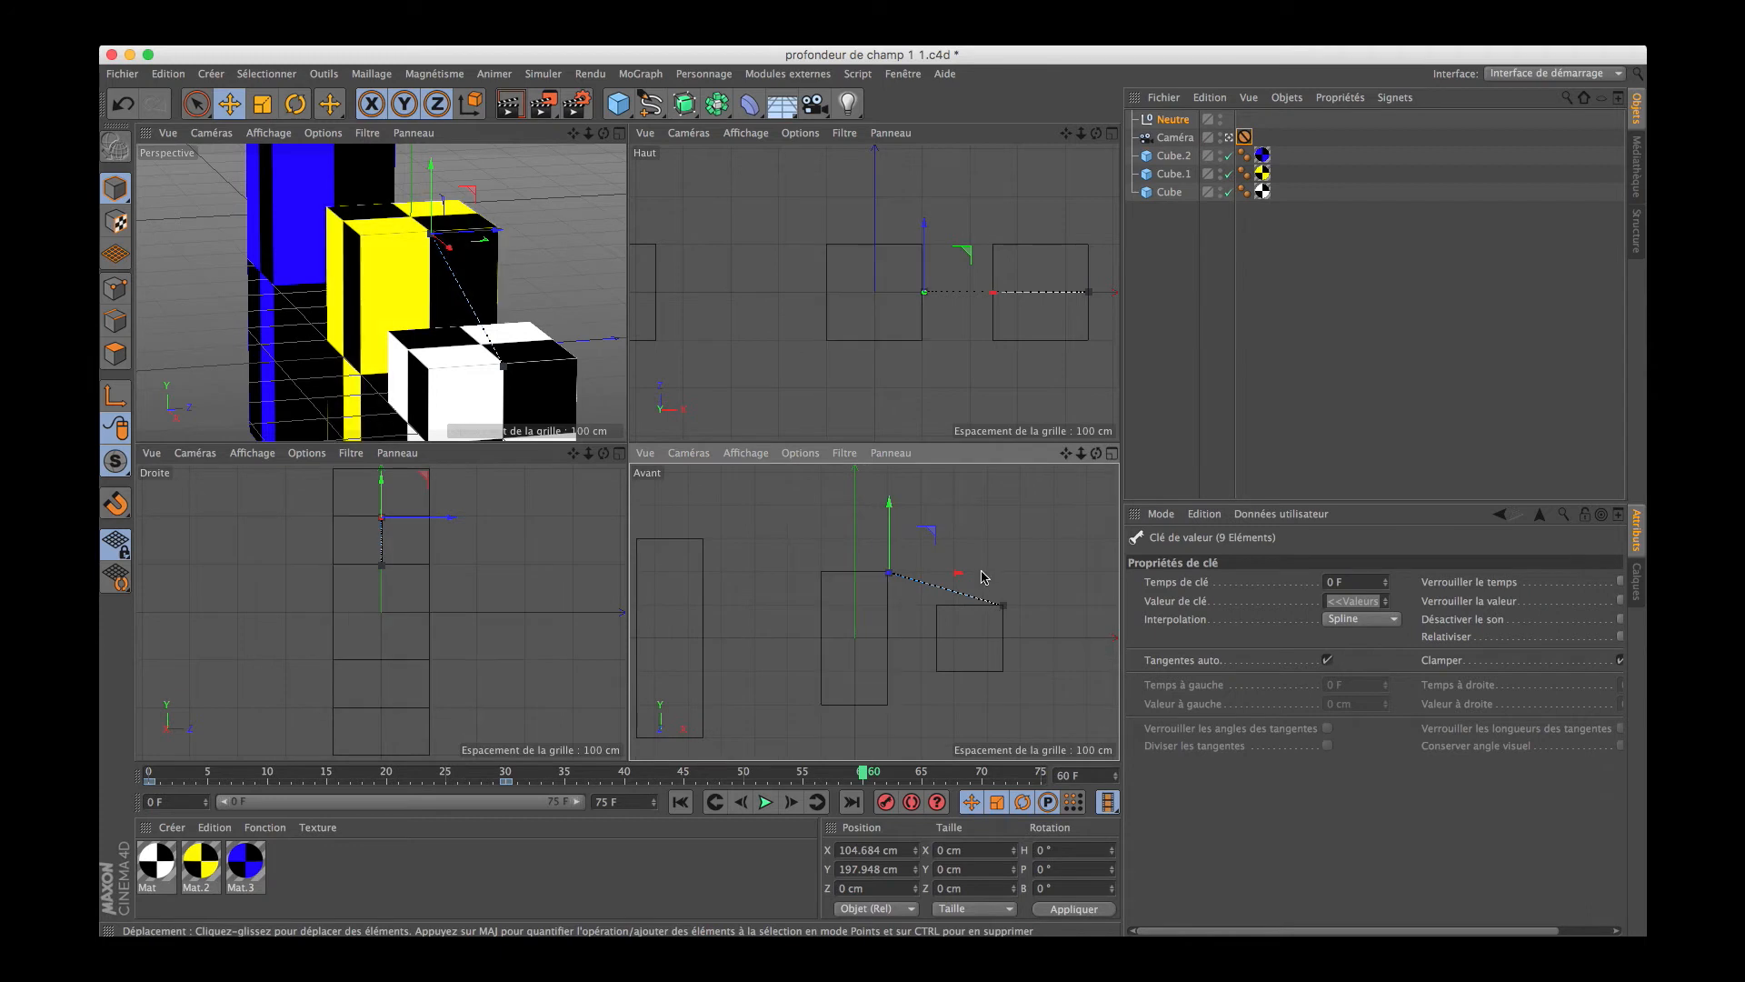
{"action": "left_click_drag", "start_coordinate": [969, 578], "coordinate": [776, 617]}
{"action": "left_click_drag", "start_coordinate": [705, 511], "coordinate": [707, 477]}
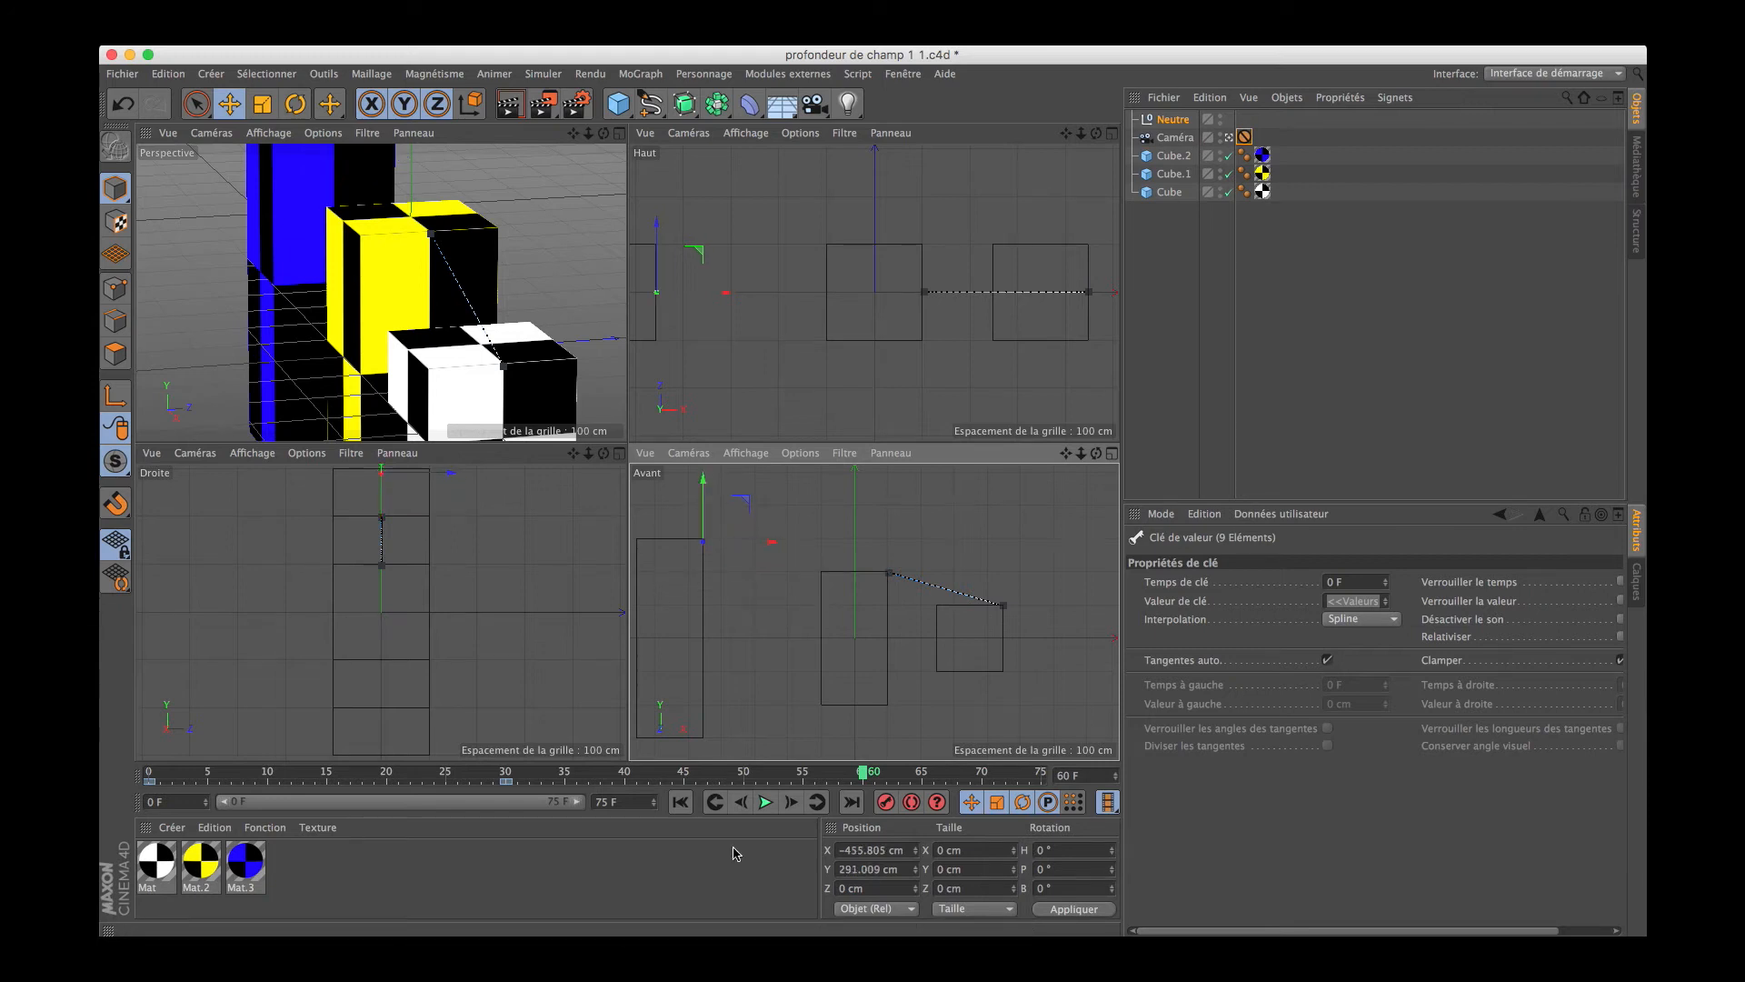
{"action": "left_click", "coordinate": [887, 801]}
Maximize the perspective view and assign the null Neutre as the camera's focus object (Mise au point Objet)
{"action": "left_click", "coordinate": [620, 134]}
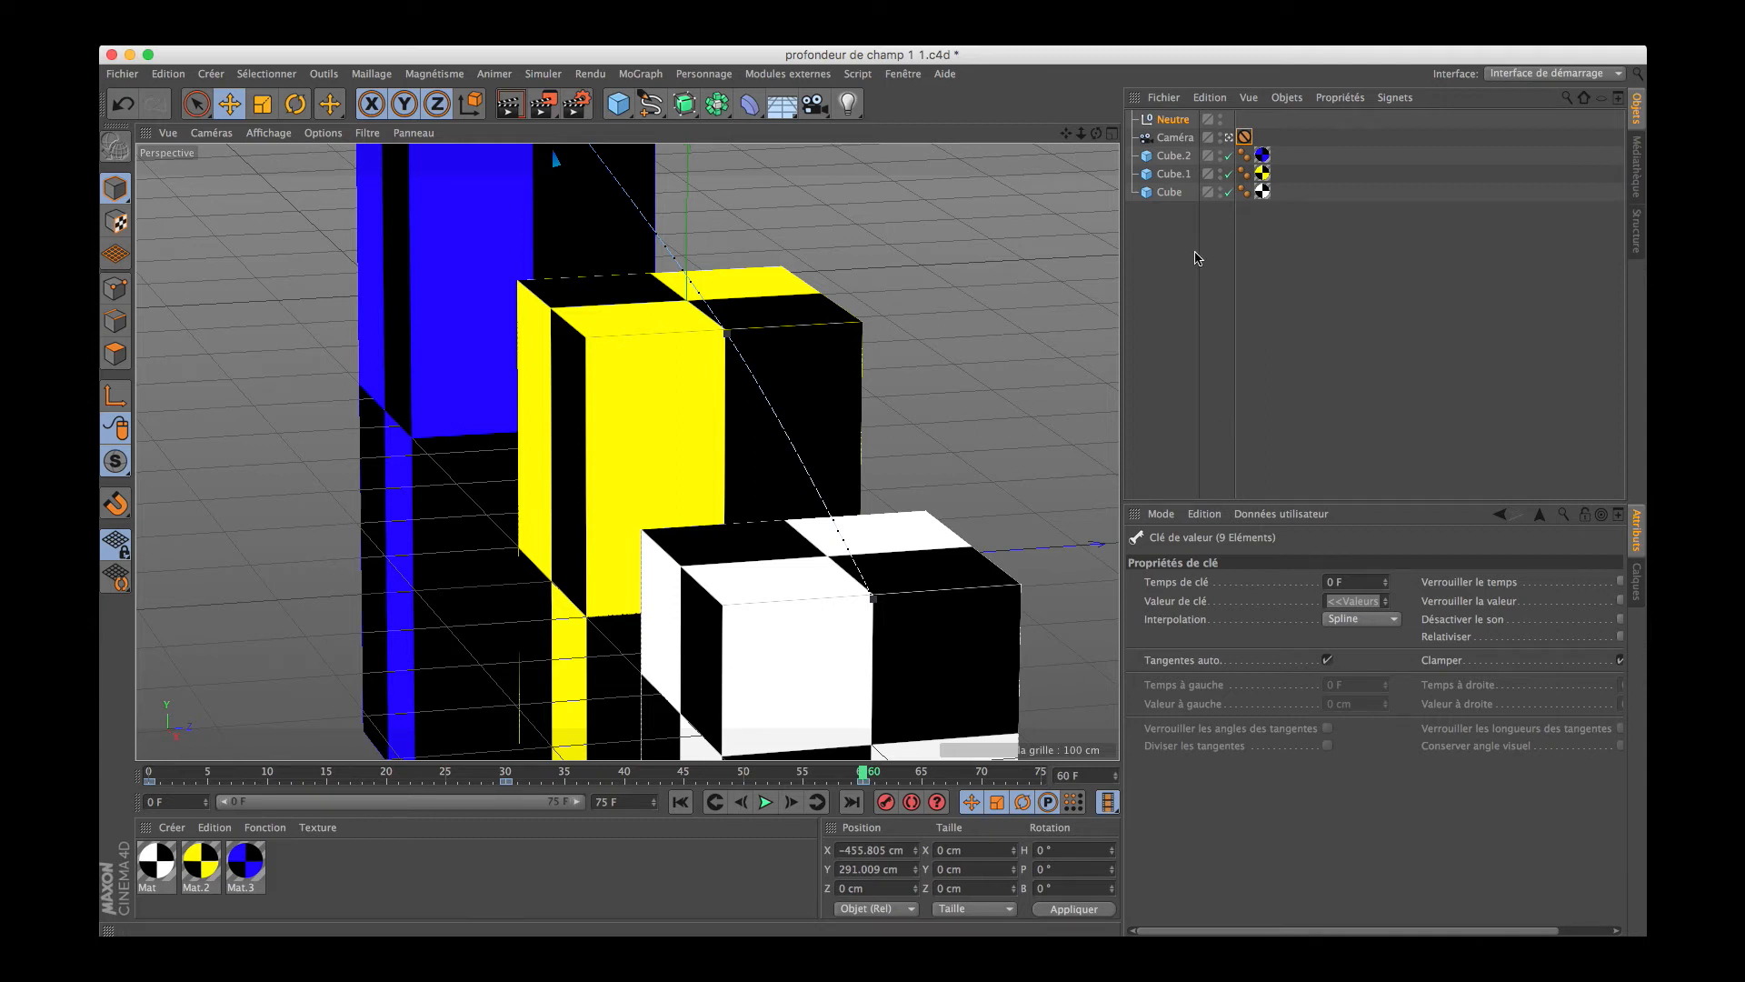
{"action": "left_click", "coordinate": [1177, 139]}
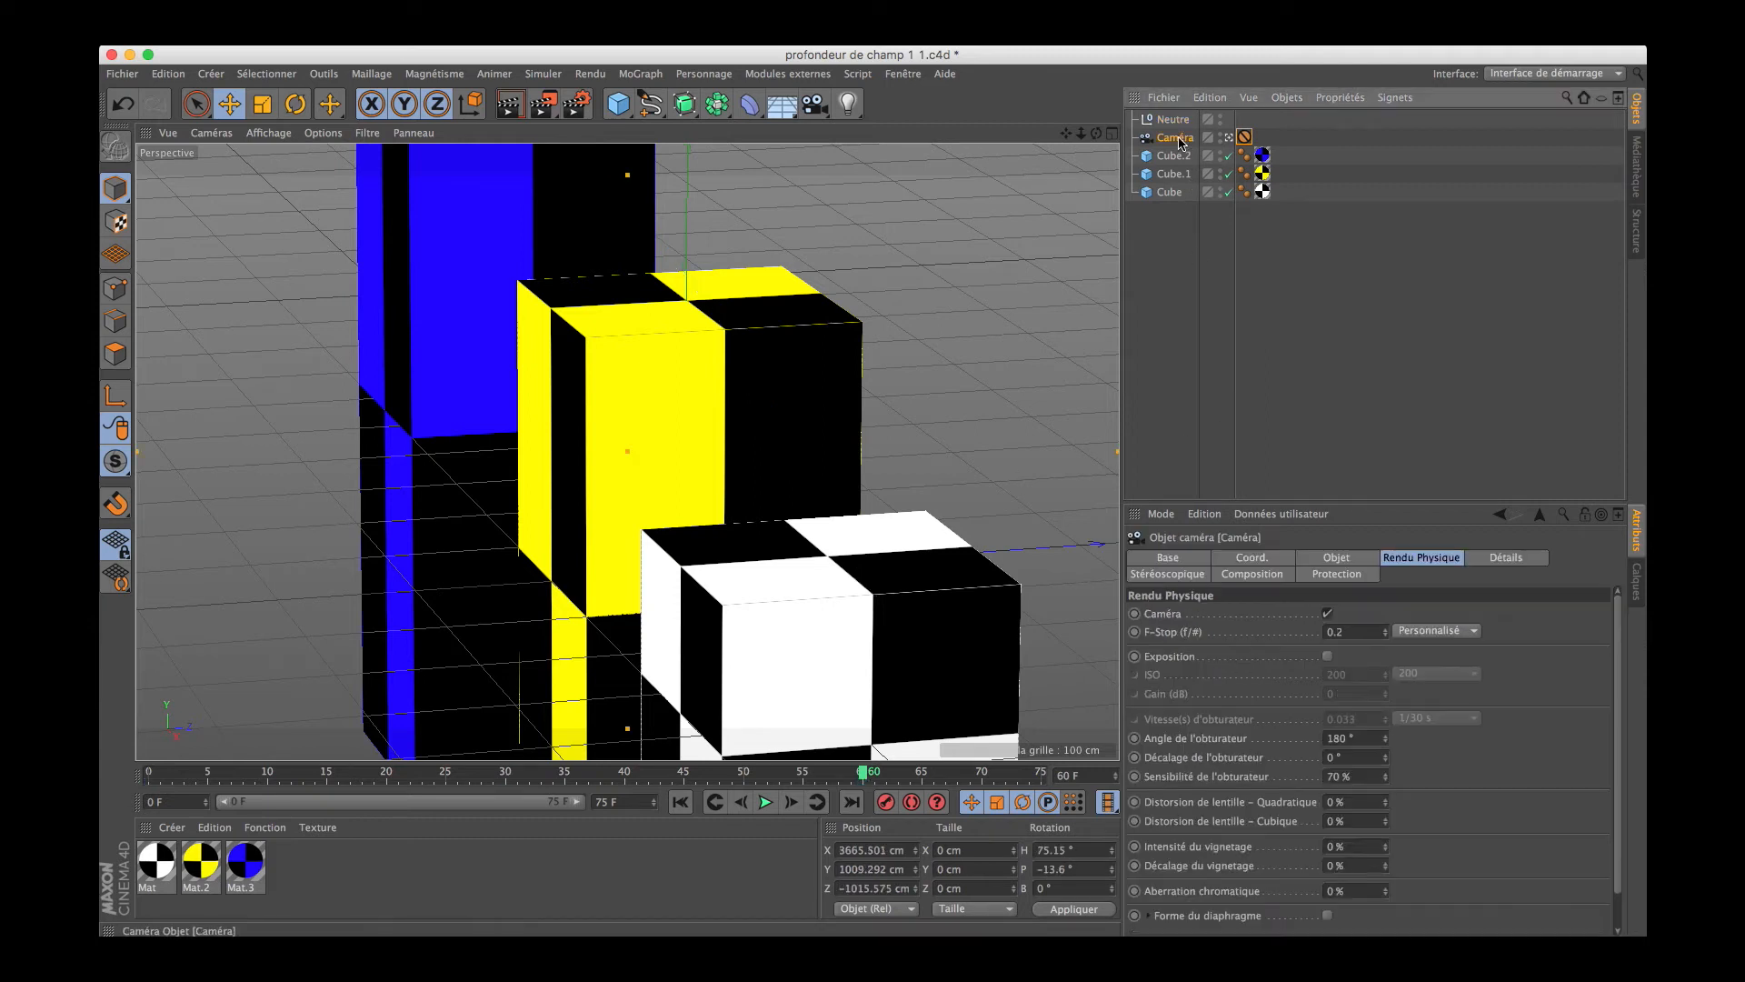
{"action": "left_click", "coordinate": [1341, 558]}
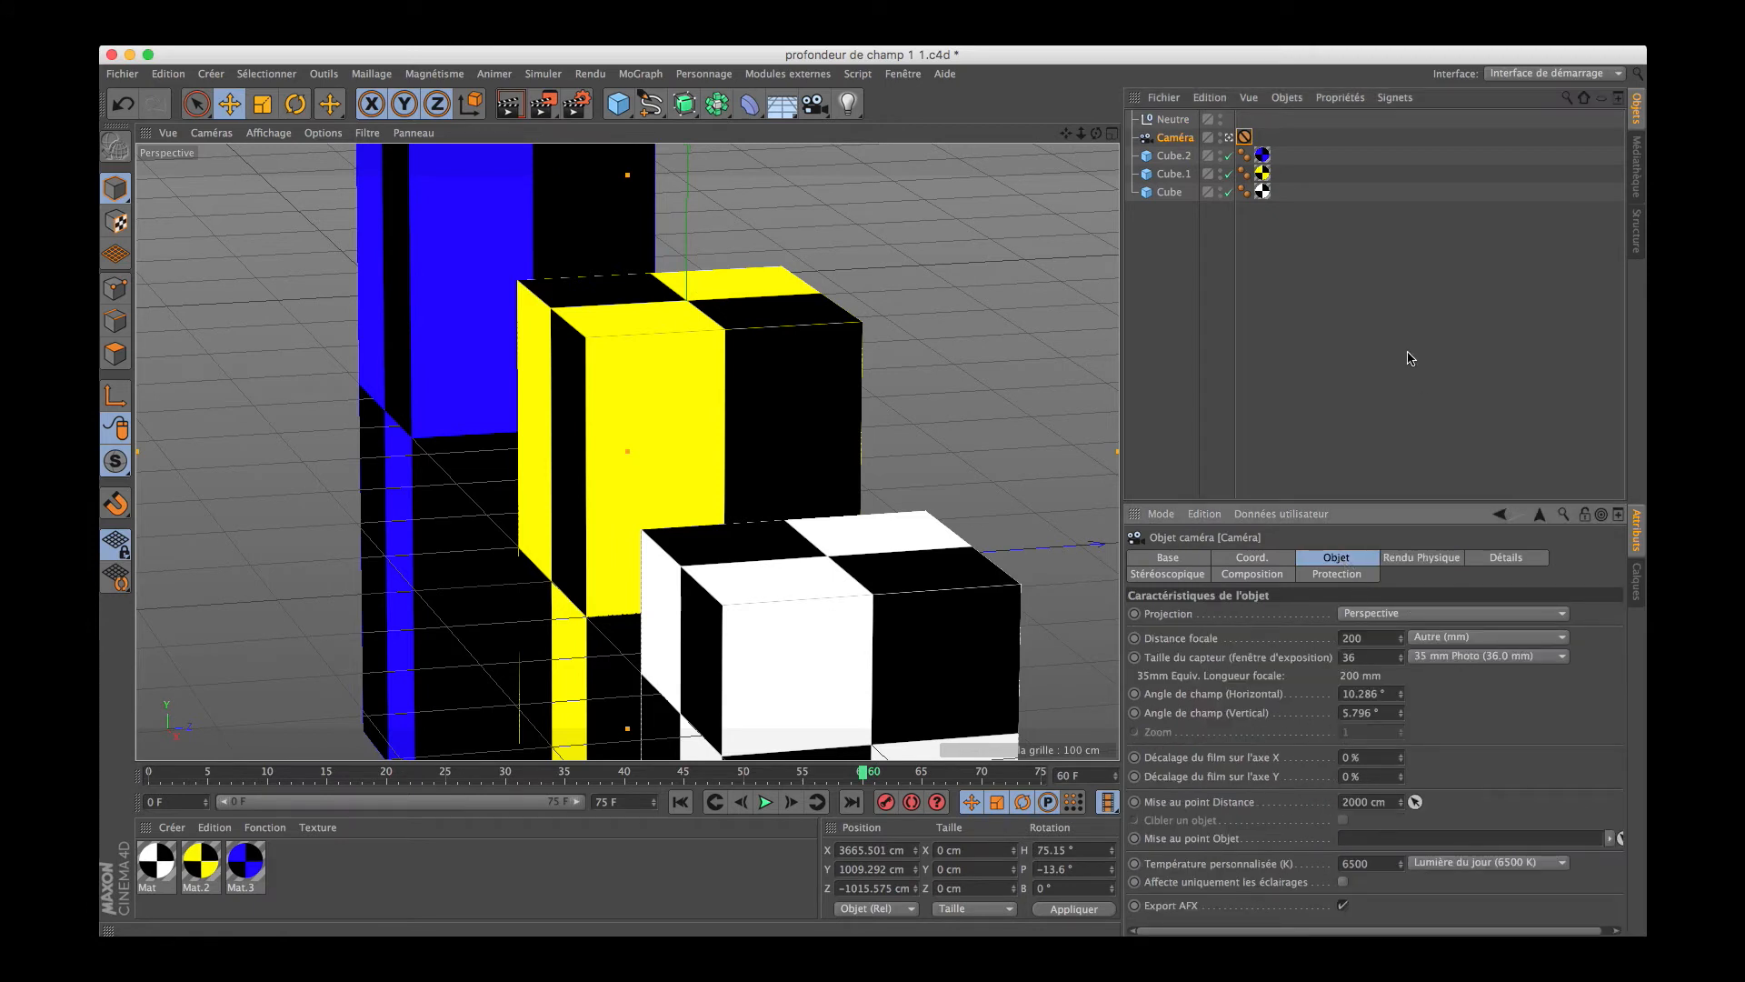
{"action": "left_click_drag", "start_coordinate": [1175, 122], "coordinate": [1380, 841]}
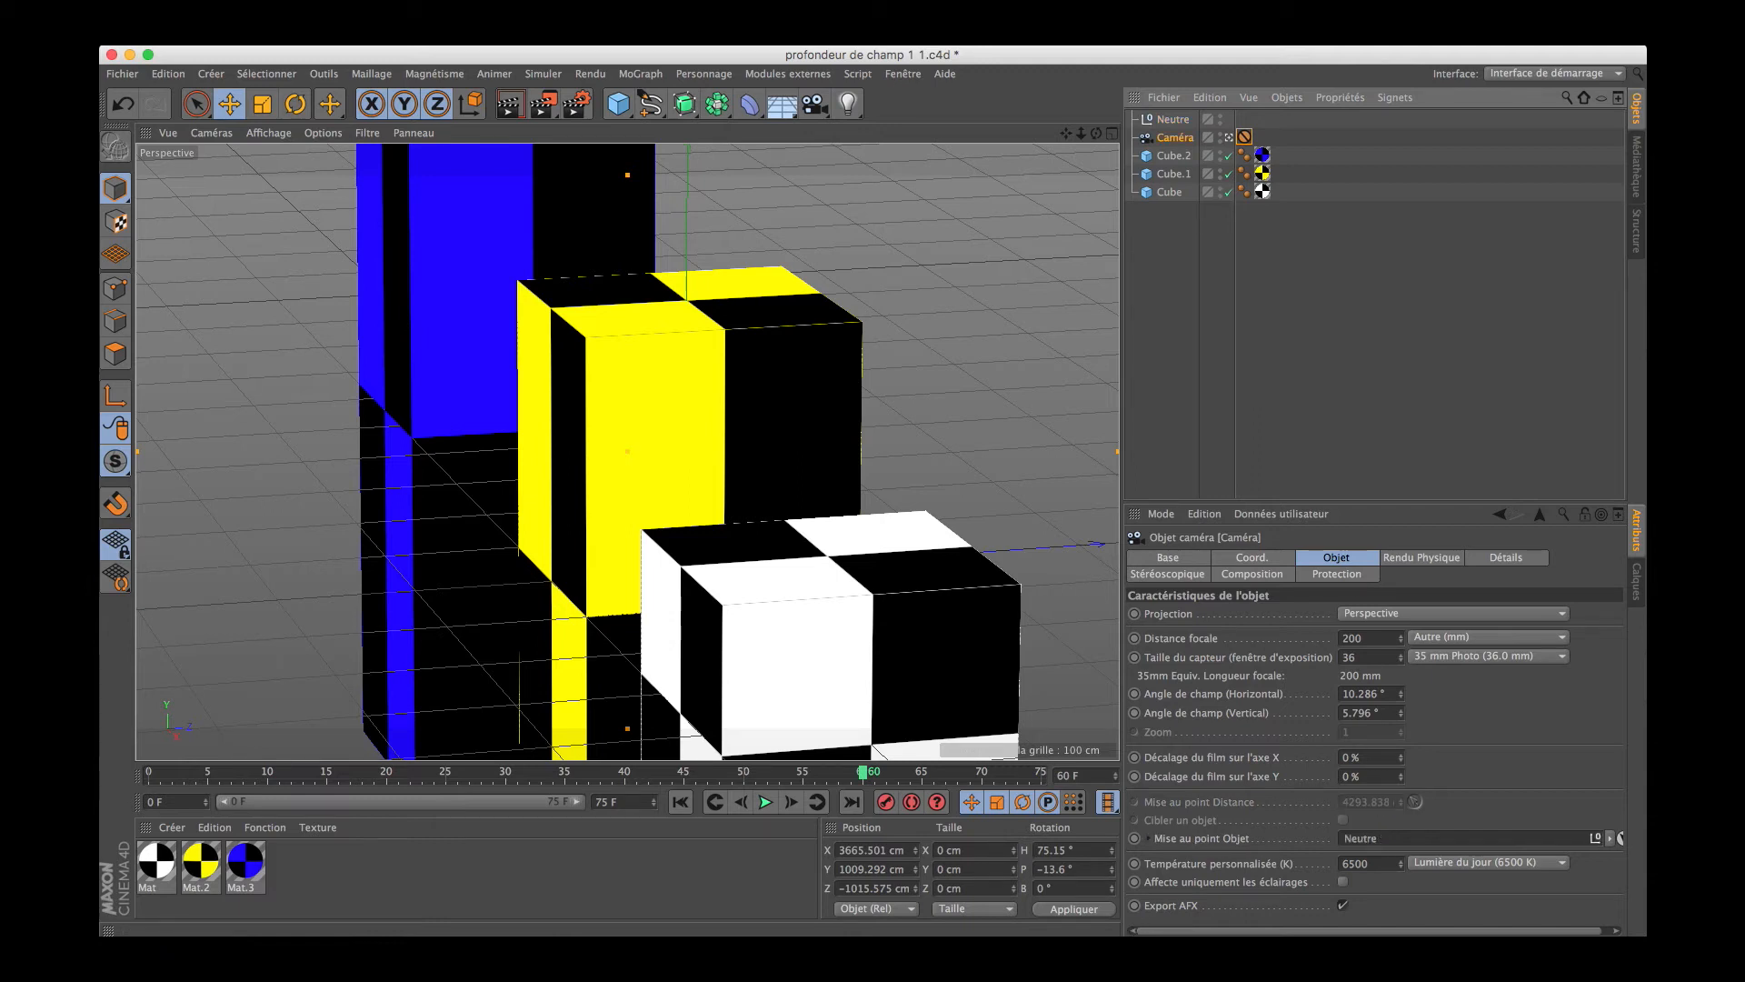
Render the perspective view at frames 0, 30 and 60 to compare the focus on each block
{"action": "left_click_drag", "start_coordinate": [865, 776], "coordinate": [150, 777]}
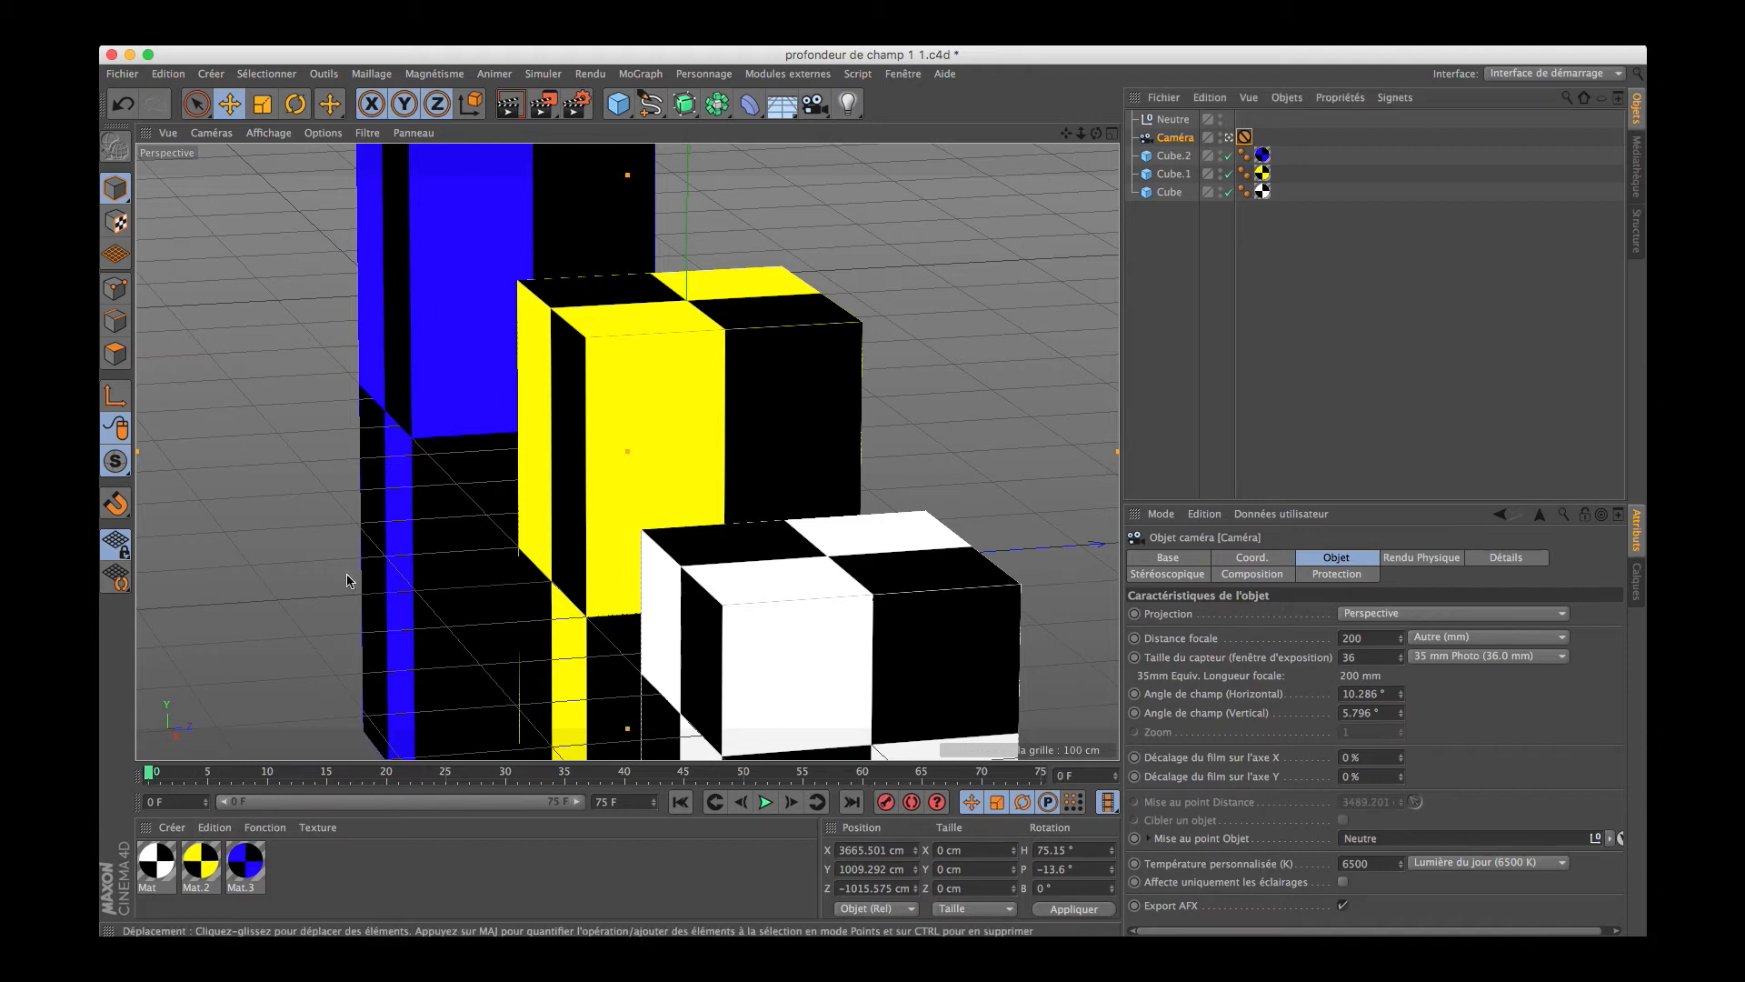
{"action": "left_click", "coordinate": [509, 103]}
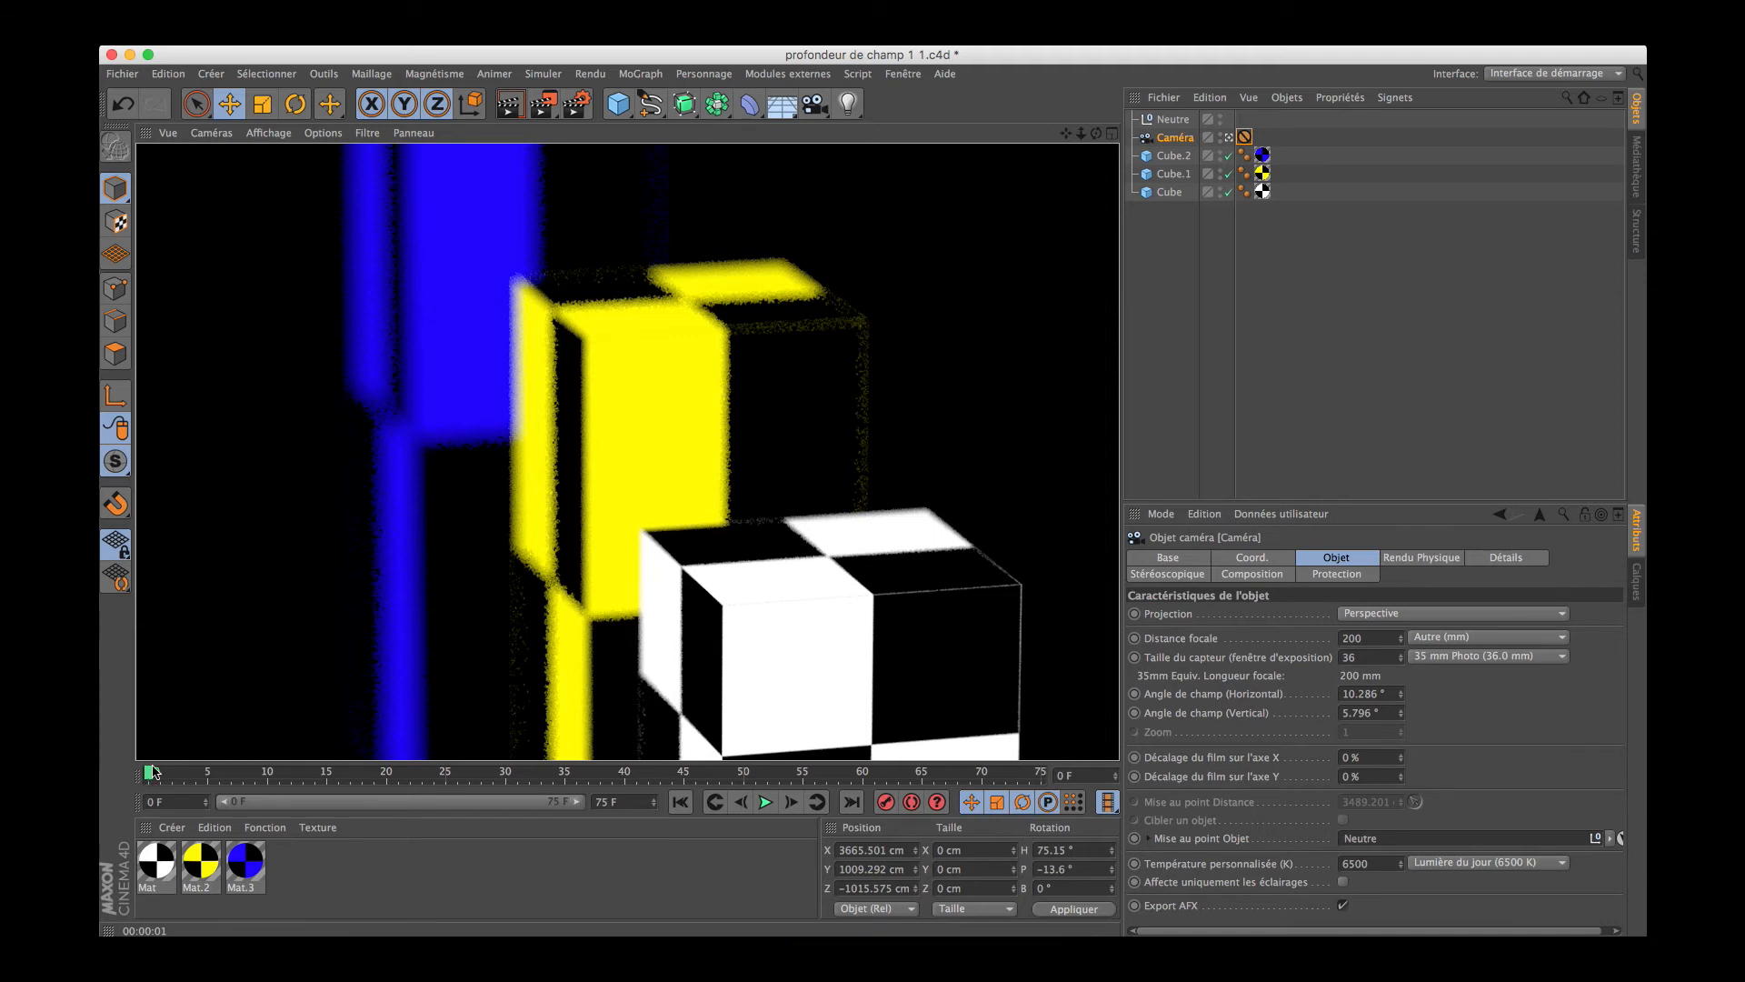
{"action": "left_click_drag", "start_coordinate": [151, 777], "coordinate": [510, 841]}
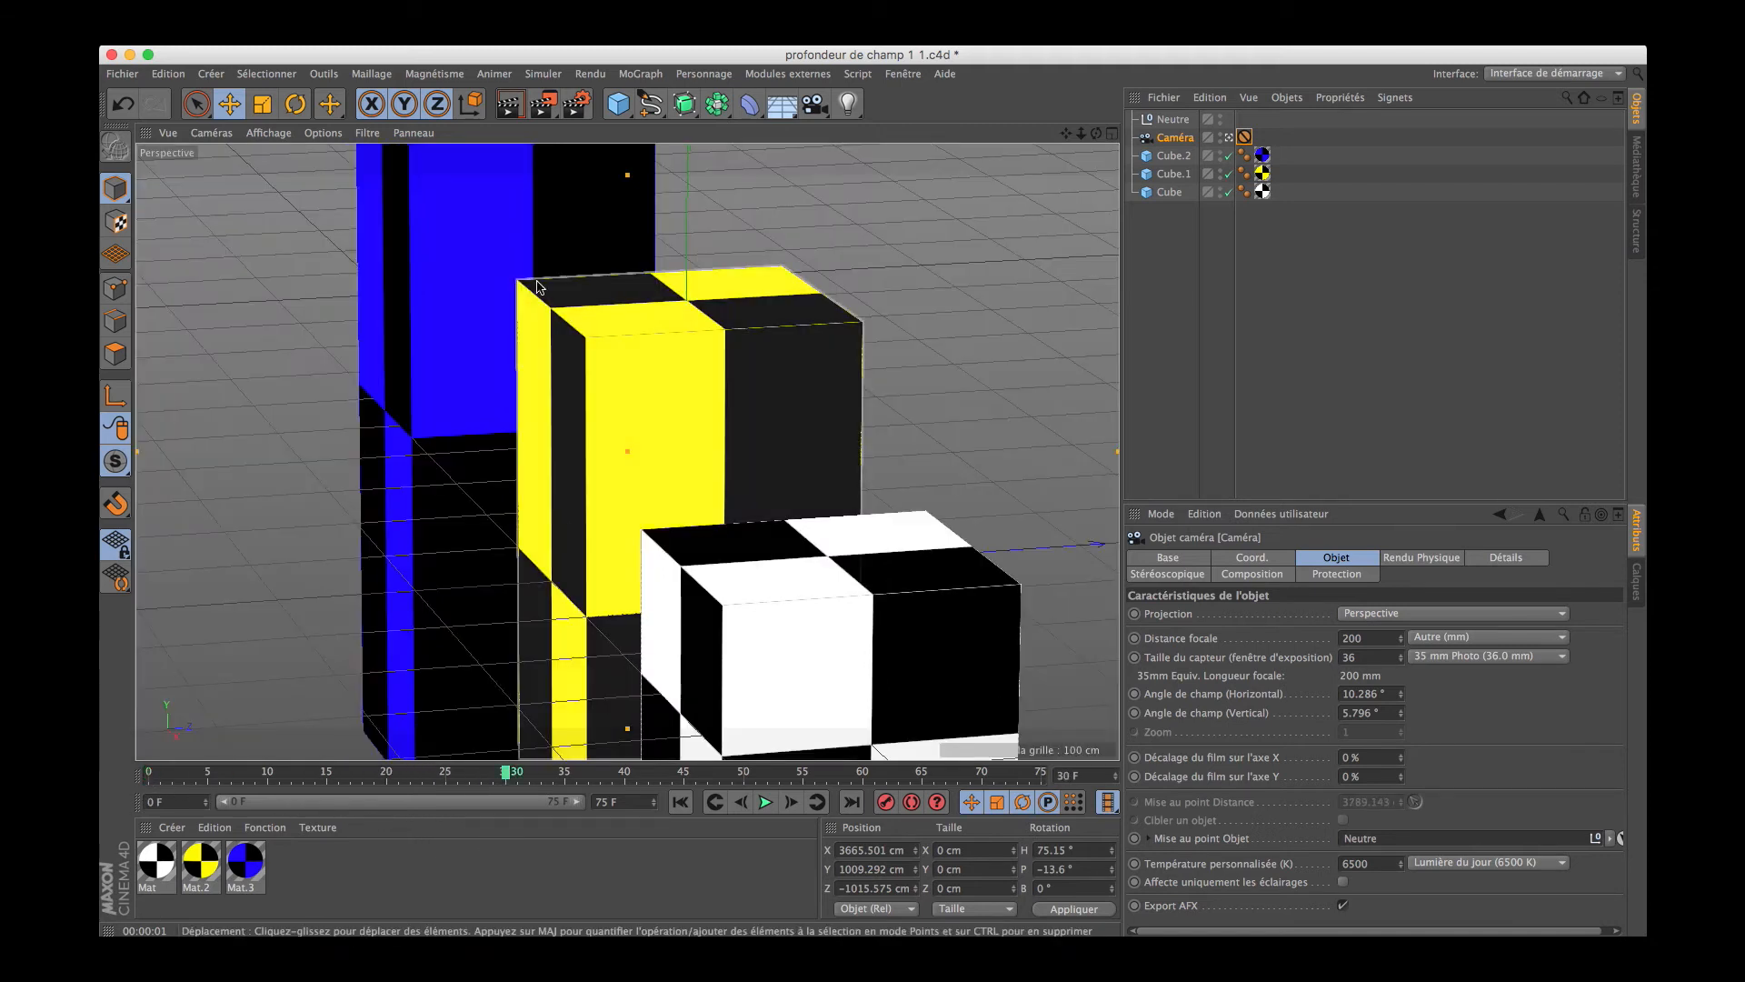
{"action": "left_click", "coordinate": [510, 106]}
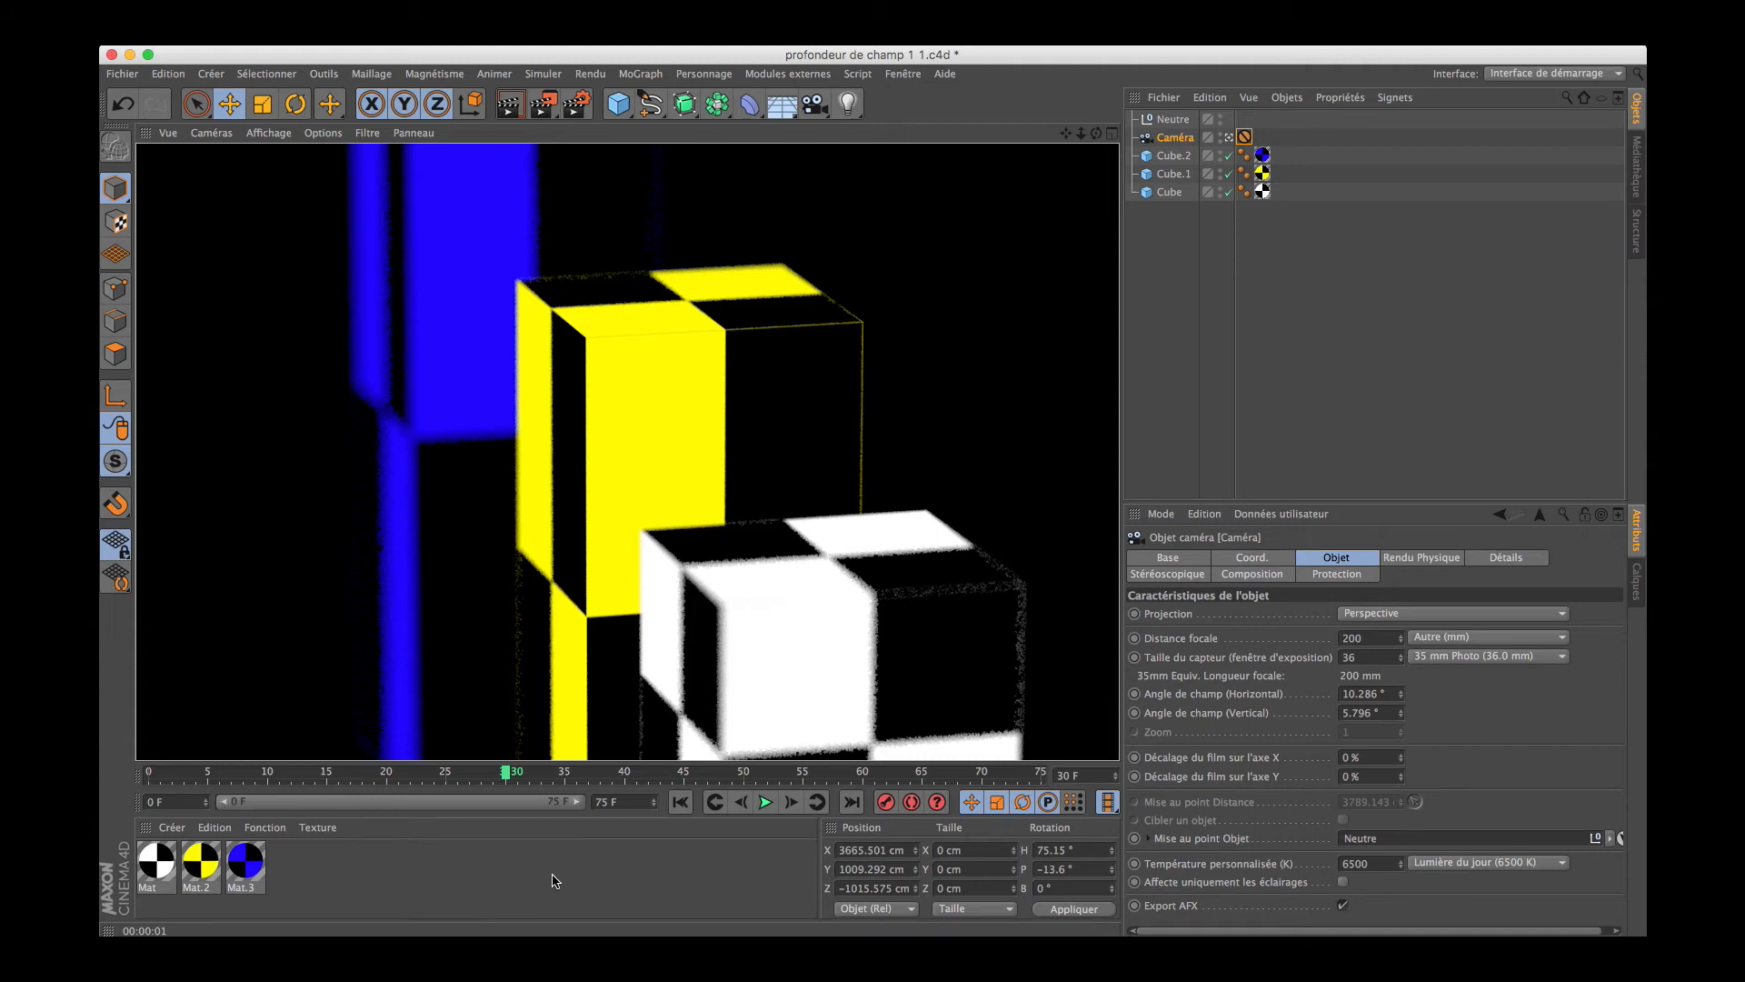
{"action": "left_click_drag", "start_coordinate": [509, 785], "coordinate": [863, 816]}
{"action": "left_click", "coordinate": [510, 104]}
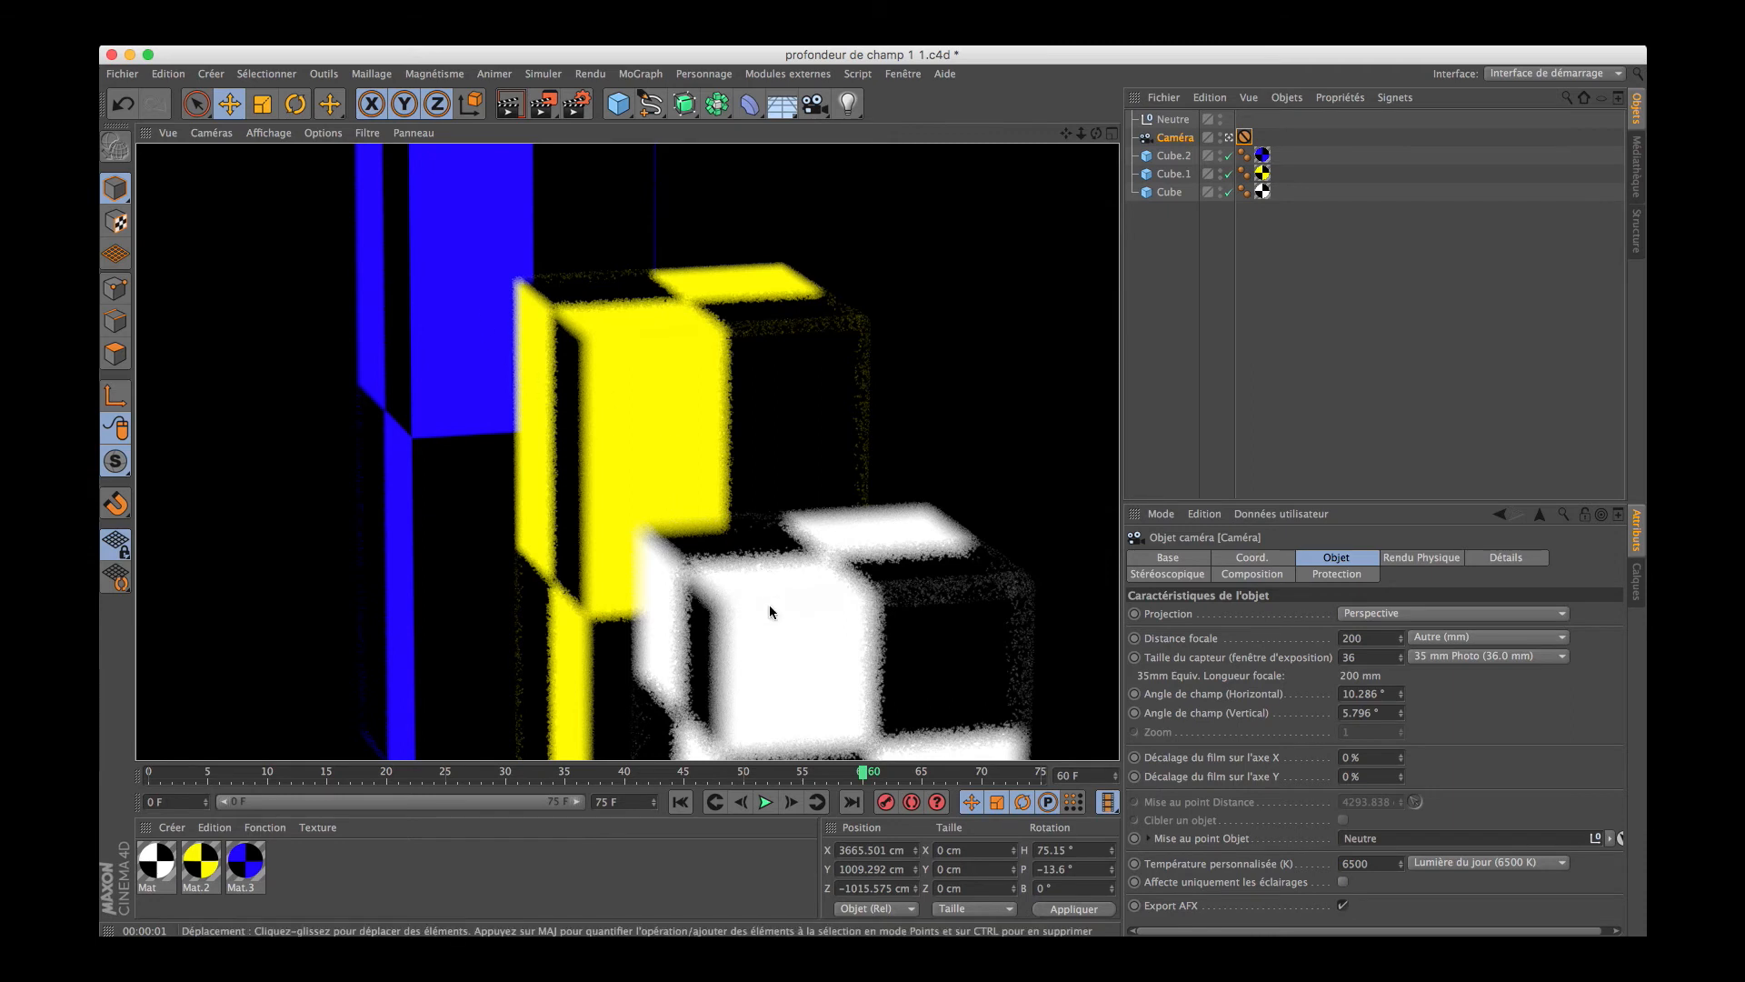
Set the camera's physical-render f-stop to f/1.6 and render the view at frames 60 and 0
{"action": "left_click", "coordinate": [1410, 557]}
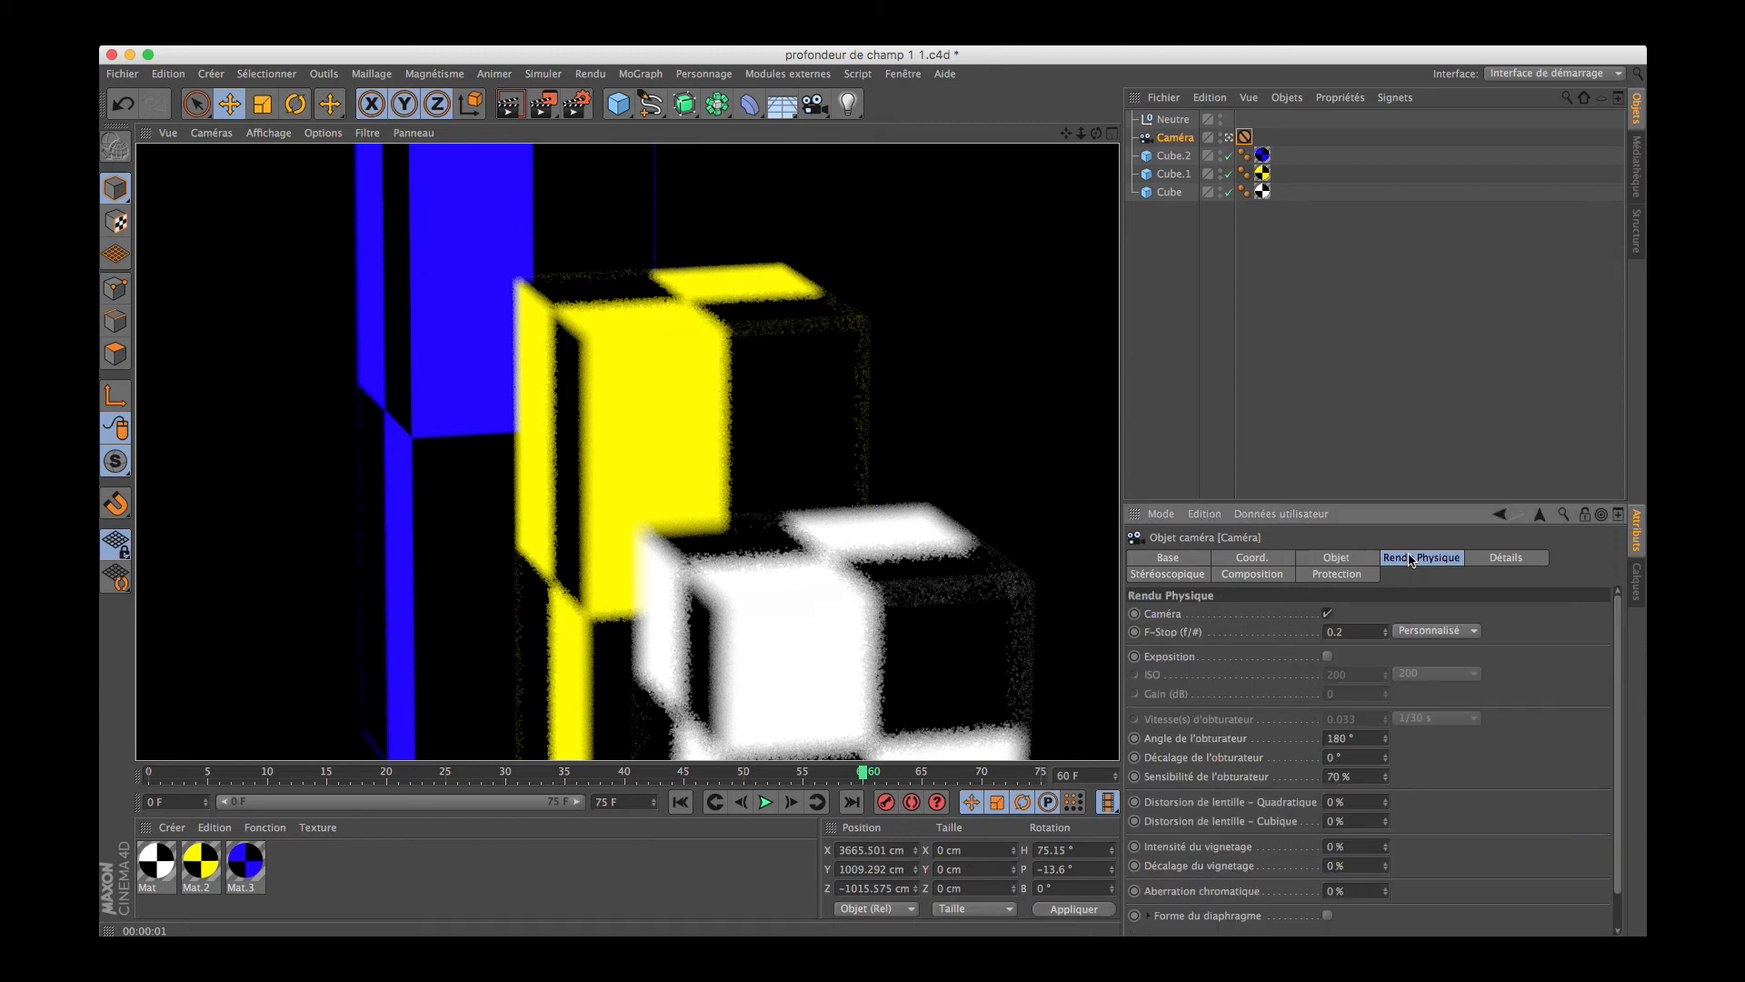
{"action": "left_click", "coordinate": [1386, 636]}
{"action": "left_click", "coordinate": [1432, 632]}
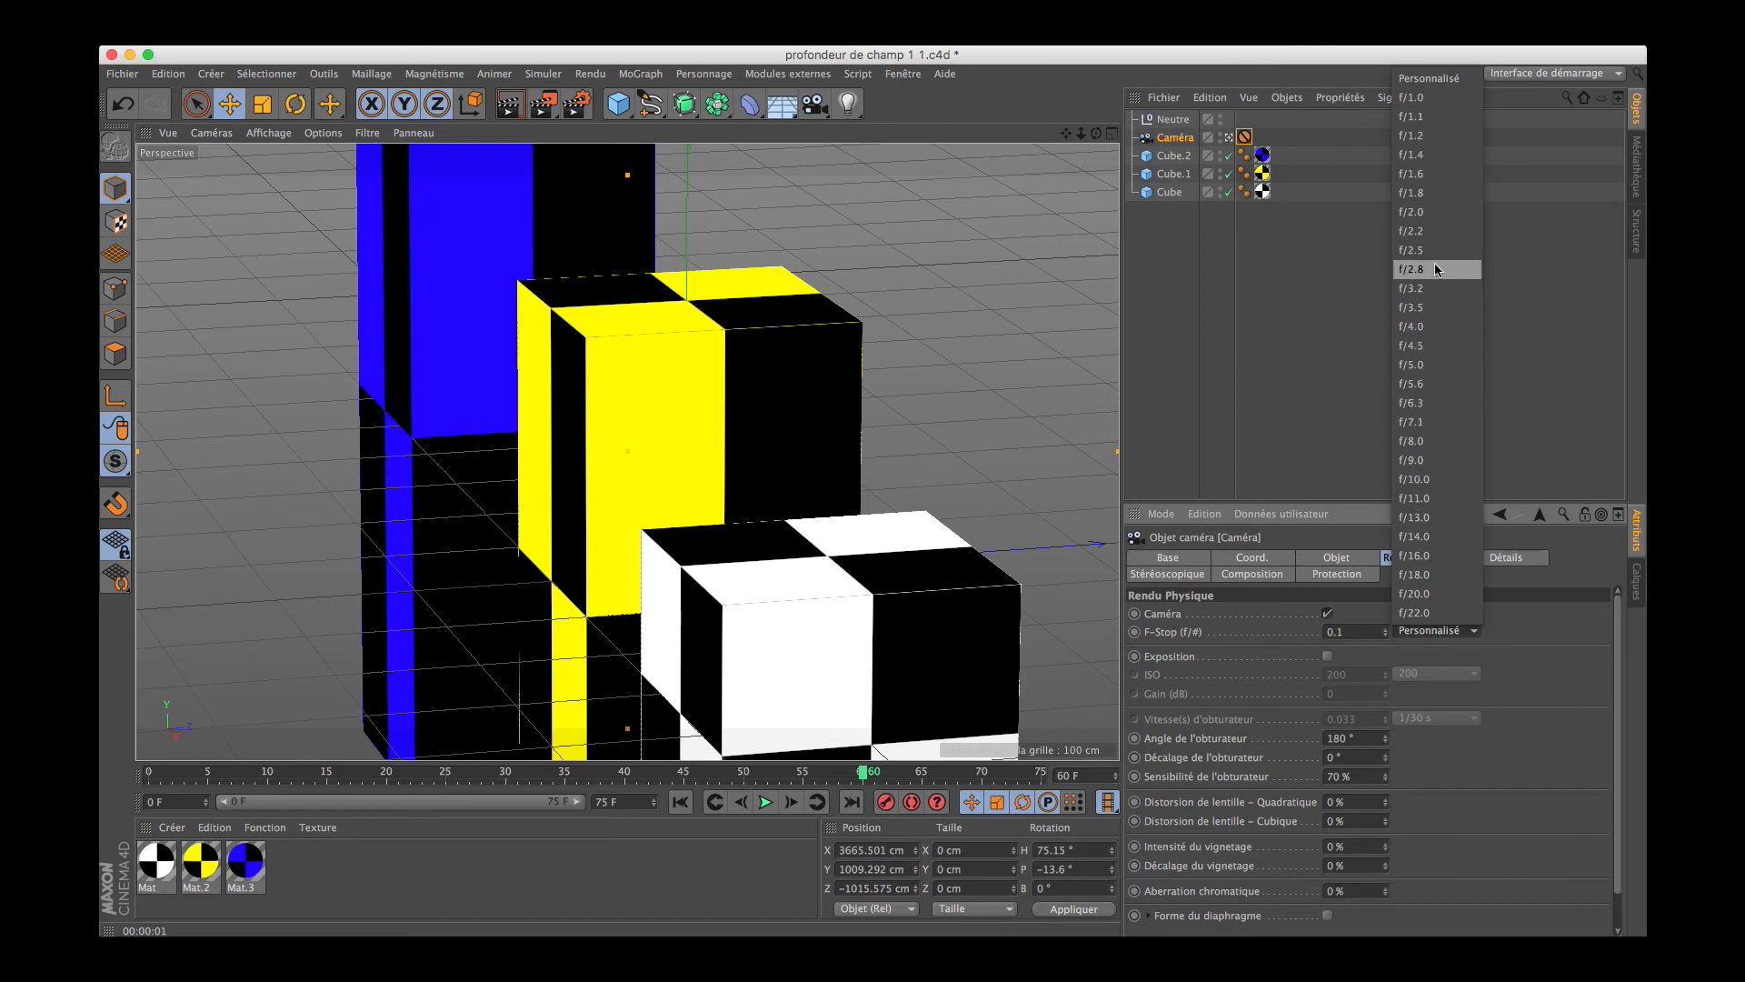
{"action": "left_click", "coordinate": [1432, 175]}
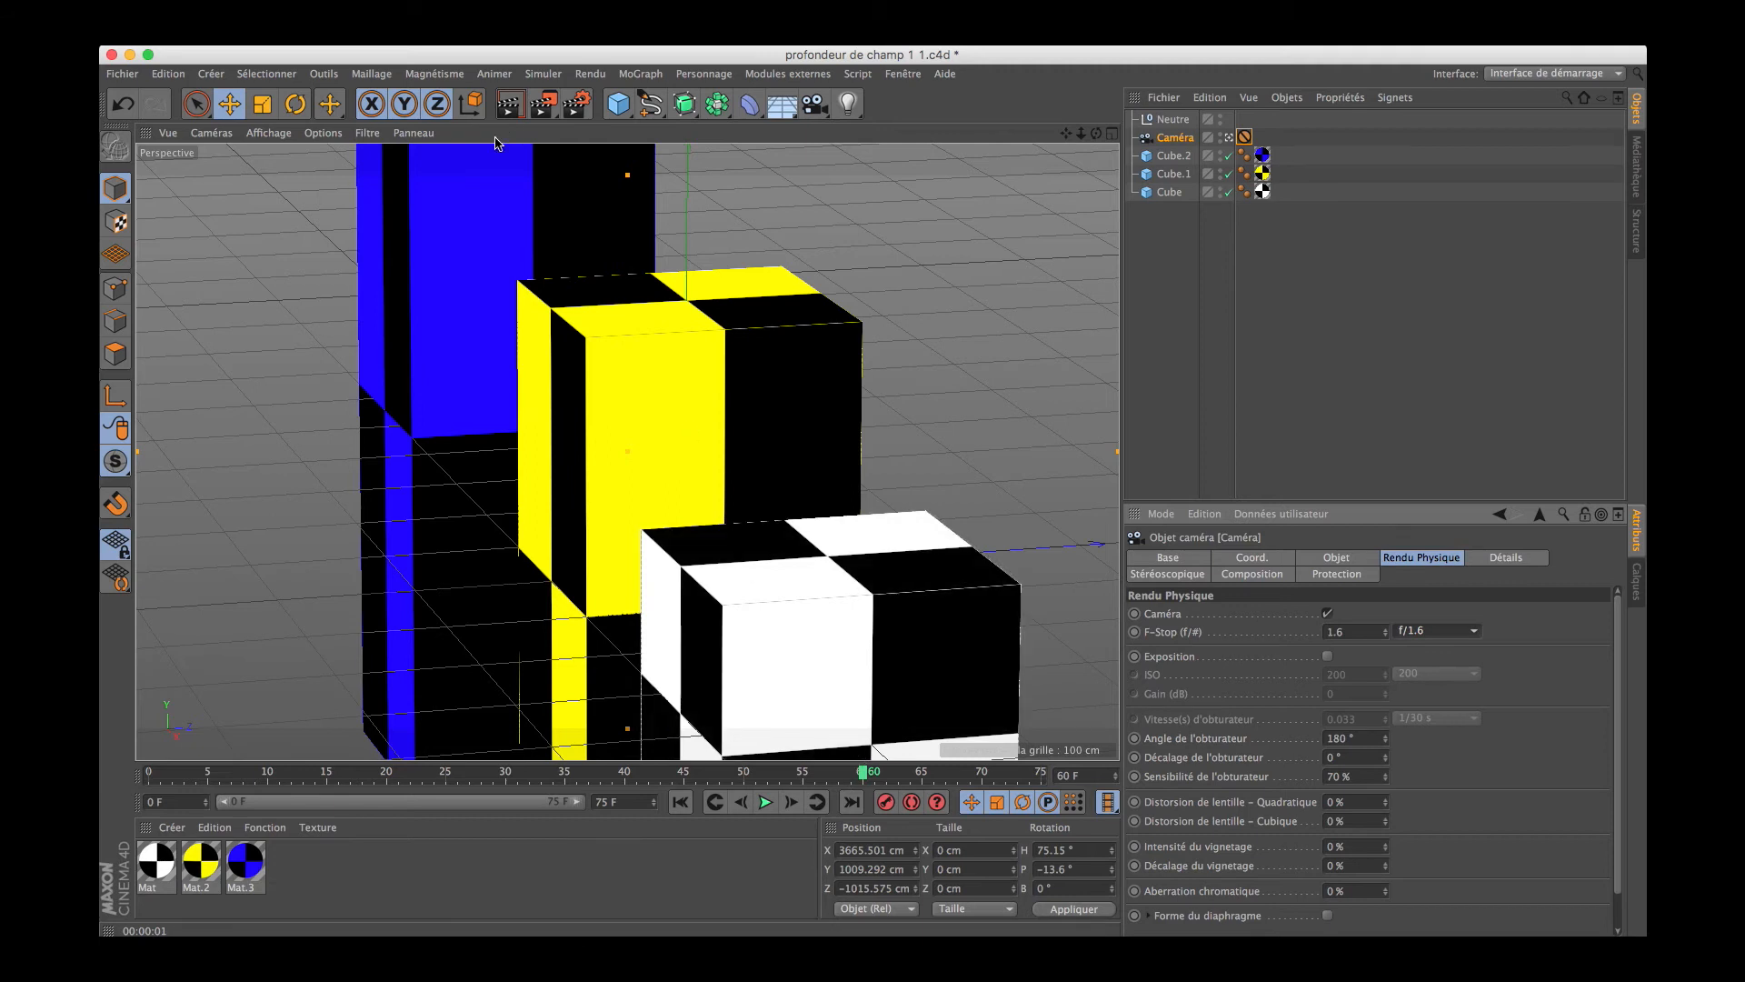
{"action": "left_click", "coordinate": [507, 109]}
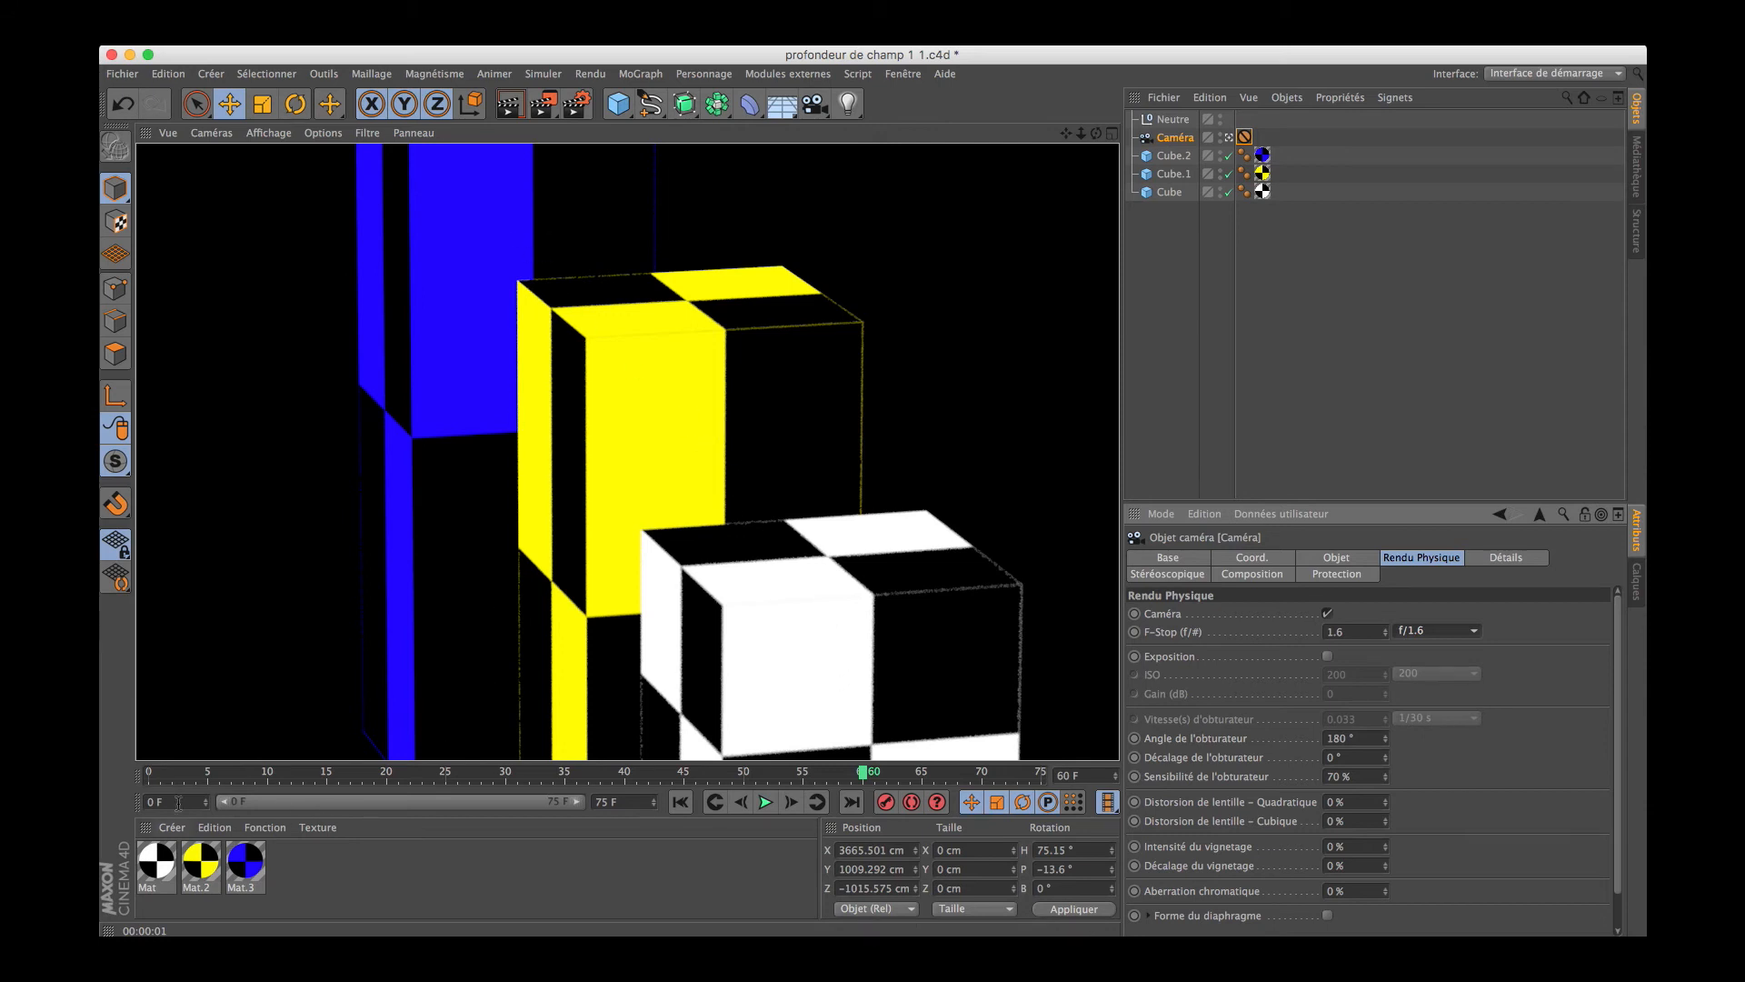
{"action": "left_click_drag", "start_coordinate": [181, 778], "coordinate": [108, 780]}
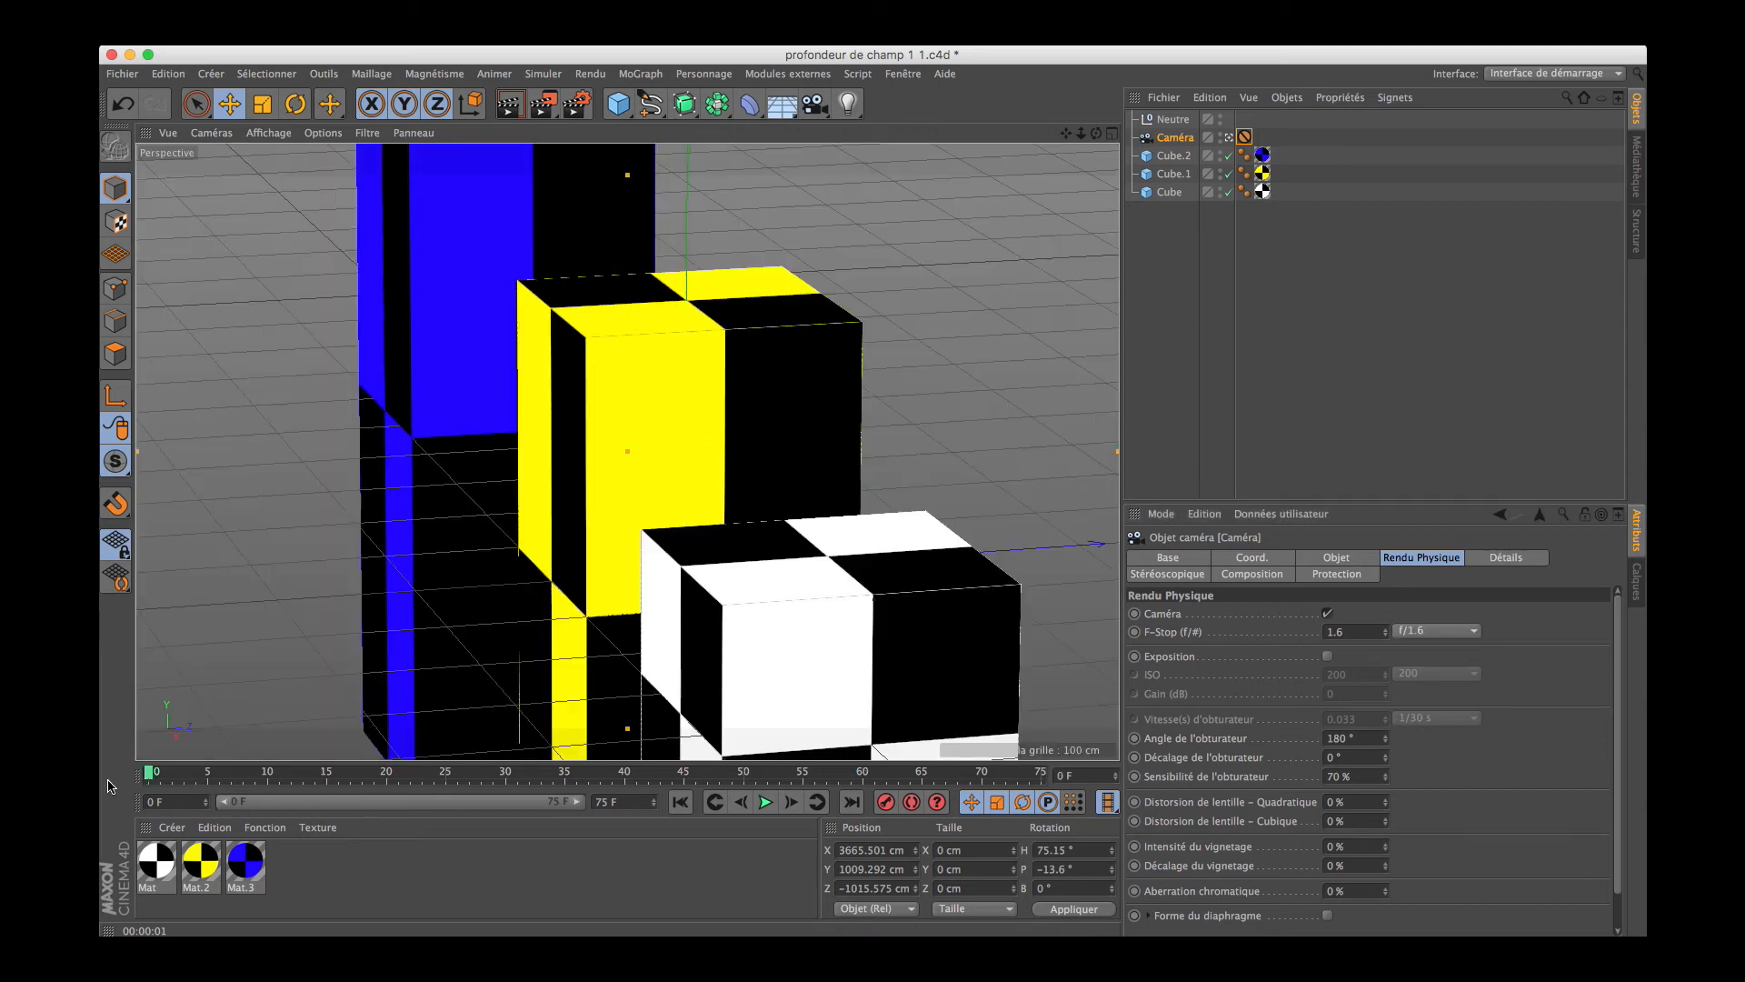
{"action": "left_click", "coordinate": [509, 104]}
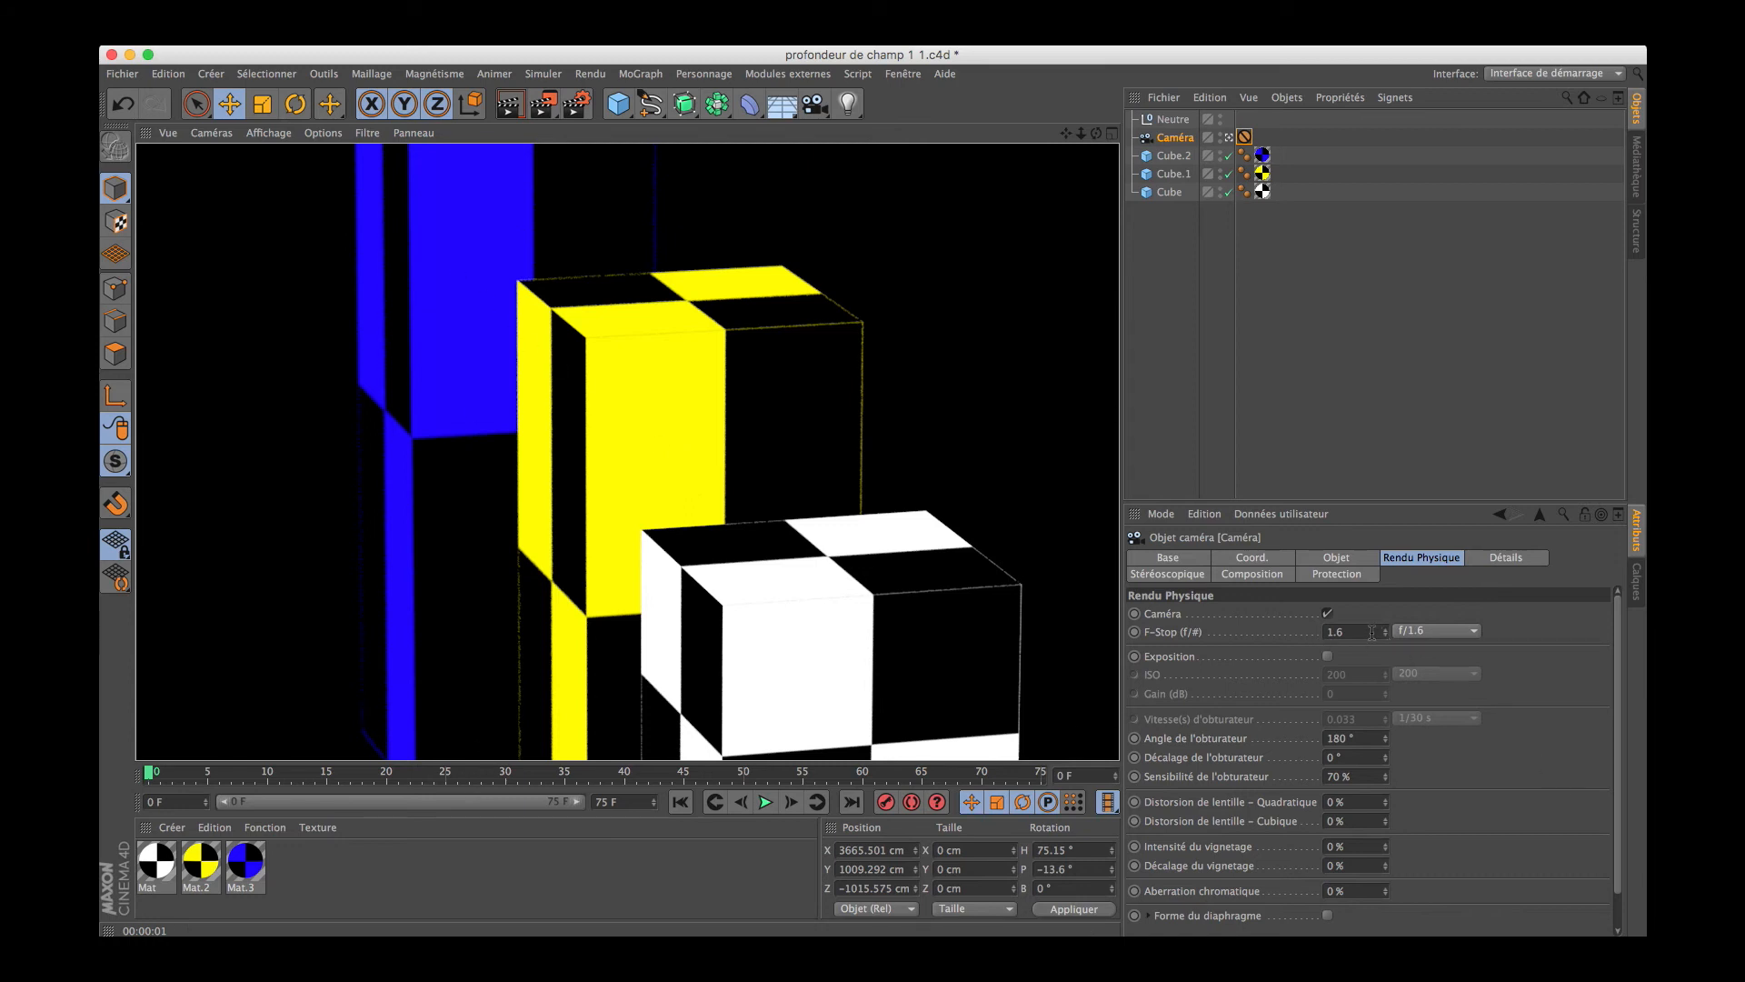
Set the camera's f-stop to 0.2 and render the view at frame 0
{"action": "left_click_drag", "start_coordinate": [1372, 632], "coordinate": [1295, 637]}
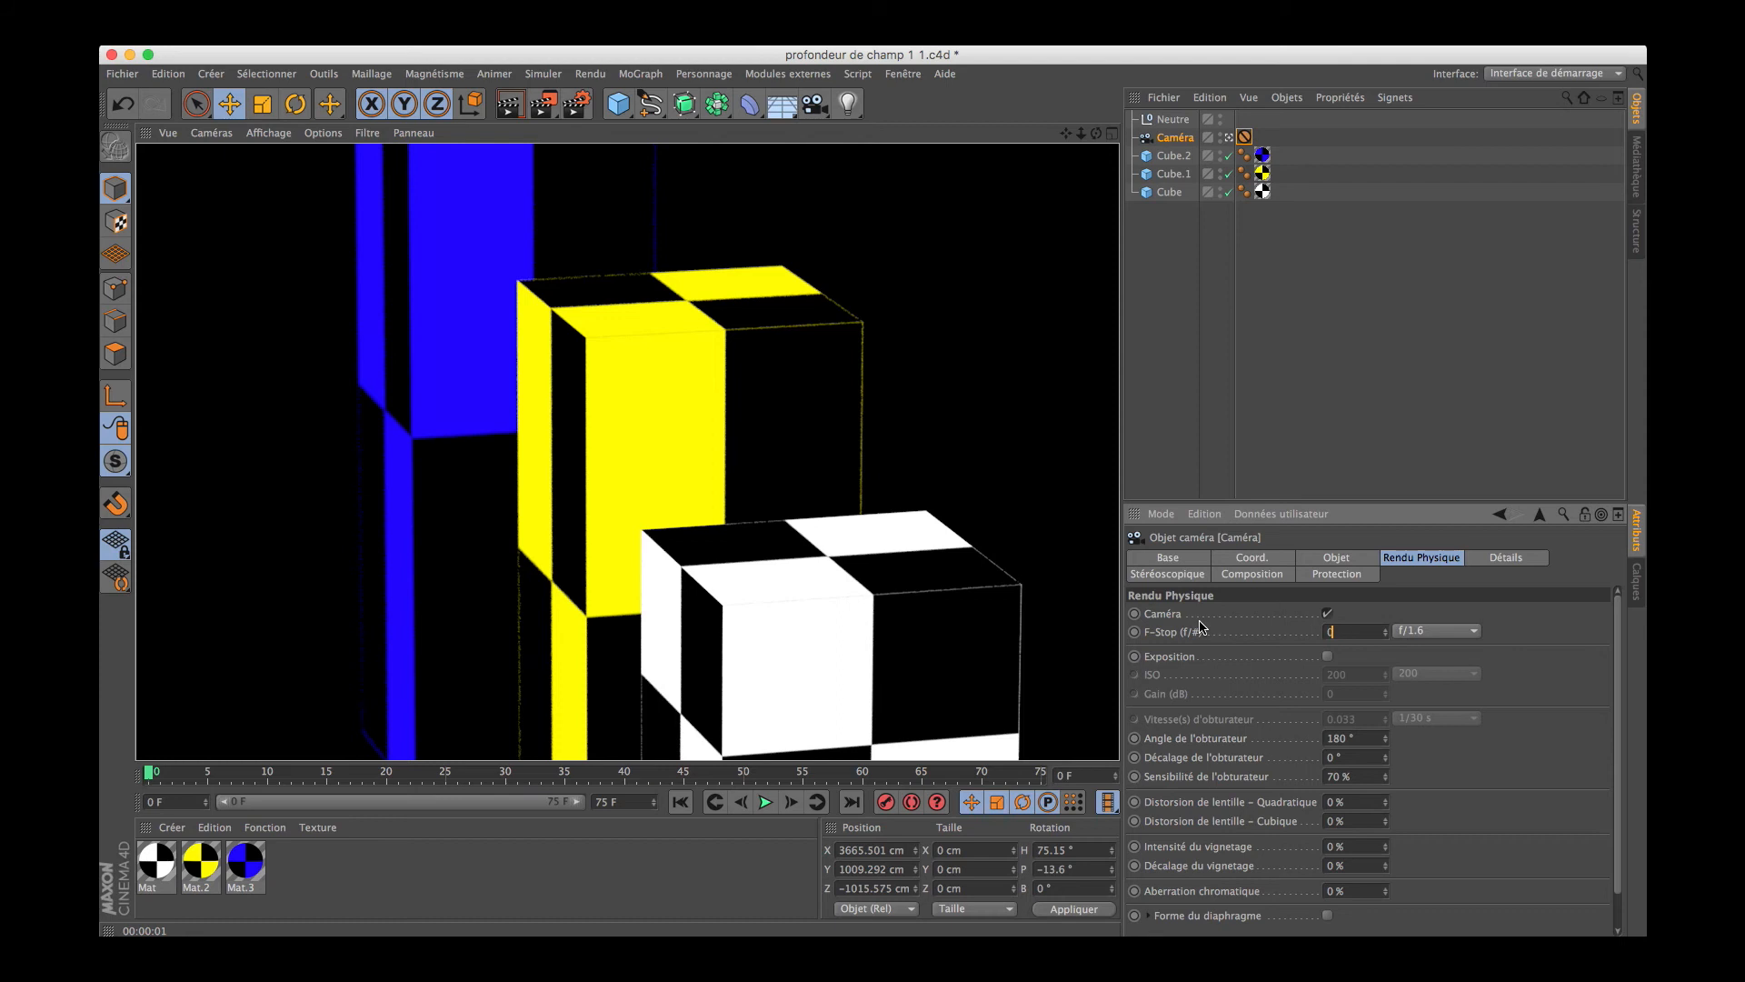
{"action": "key", "text": "Return"}
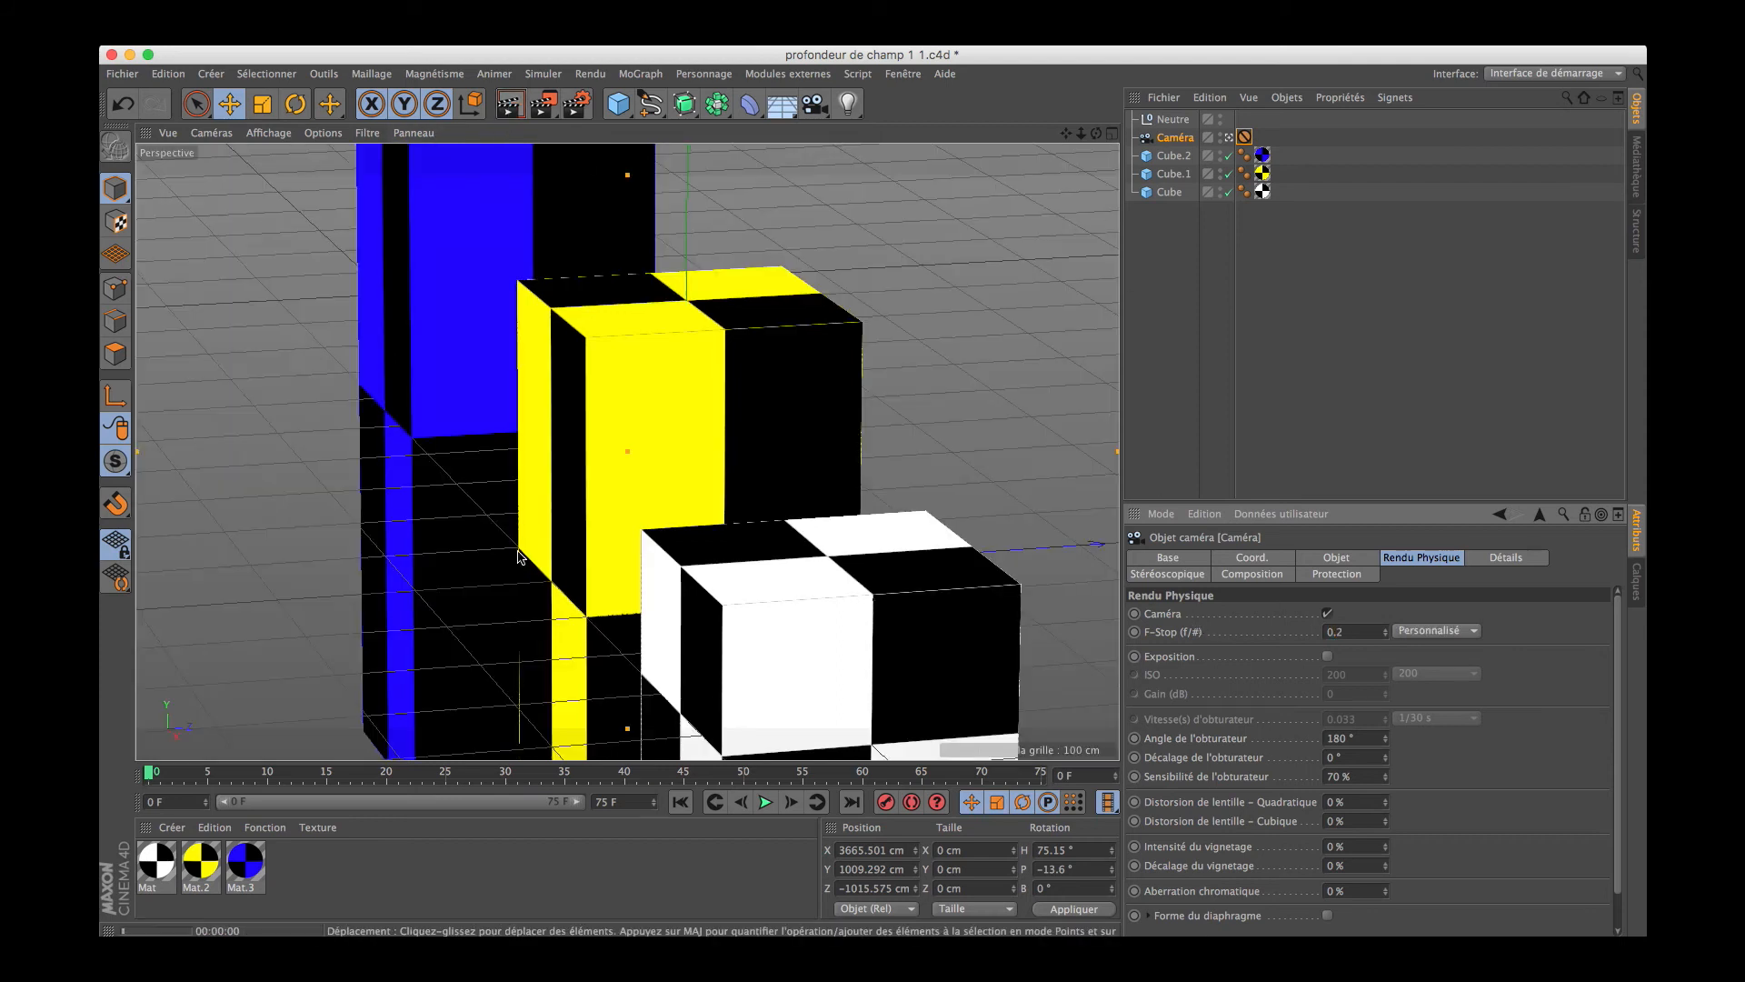
{"action": "key", "text": "super+r"}
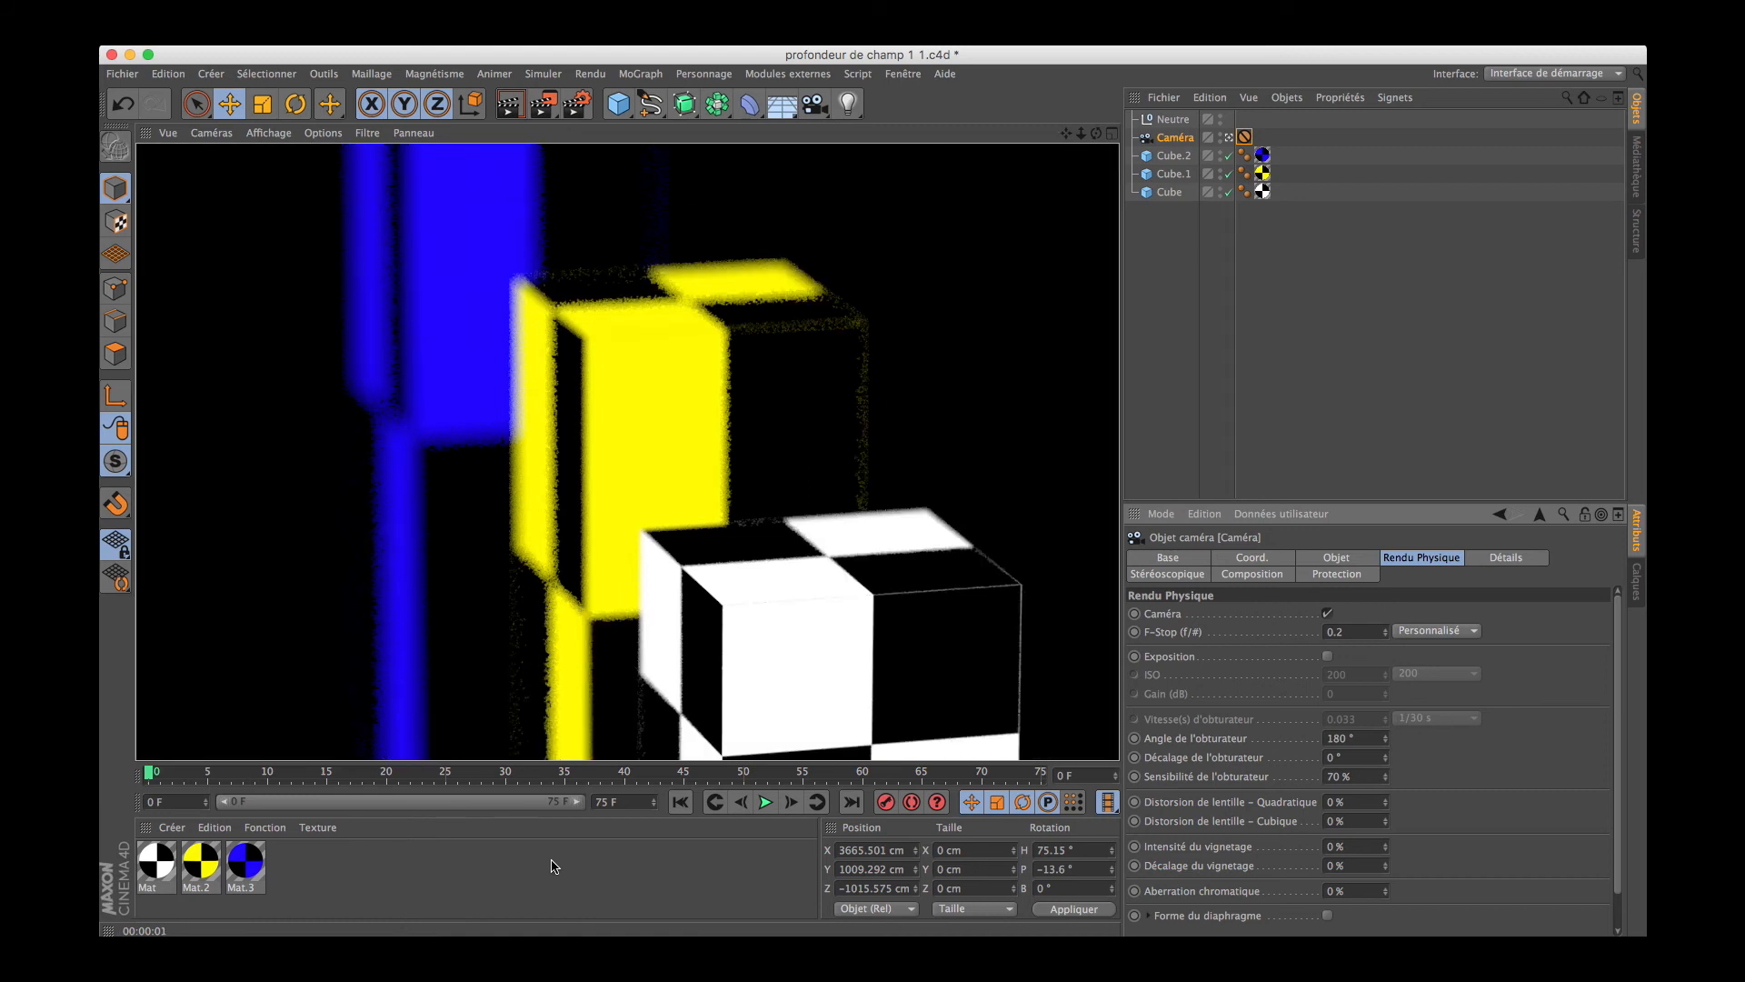
Render the animation to the picture viewer without saving a file, enlarge the viewer window and zoom the image to 67%
{"action": "left_click", "coordinate": [543, 111]}
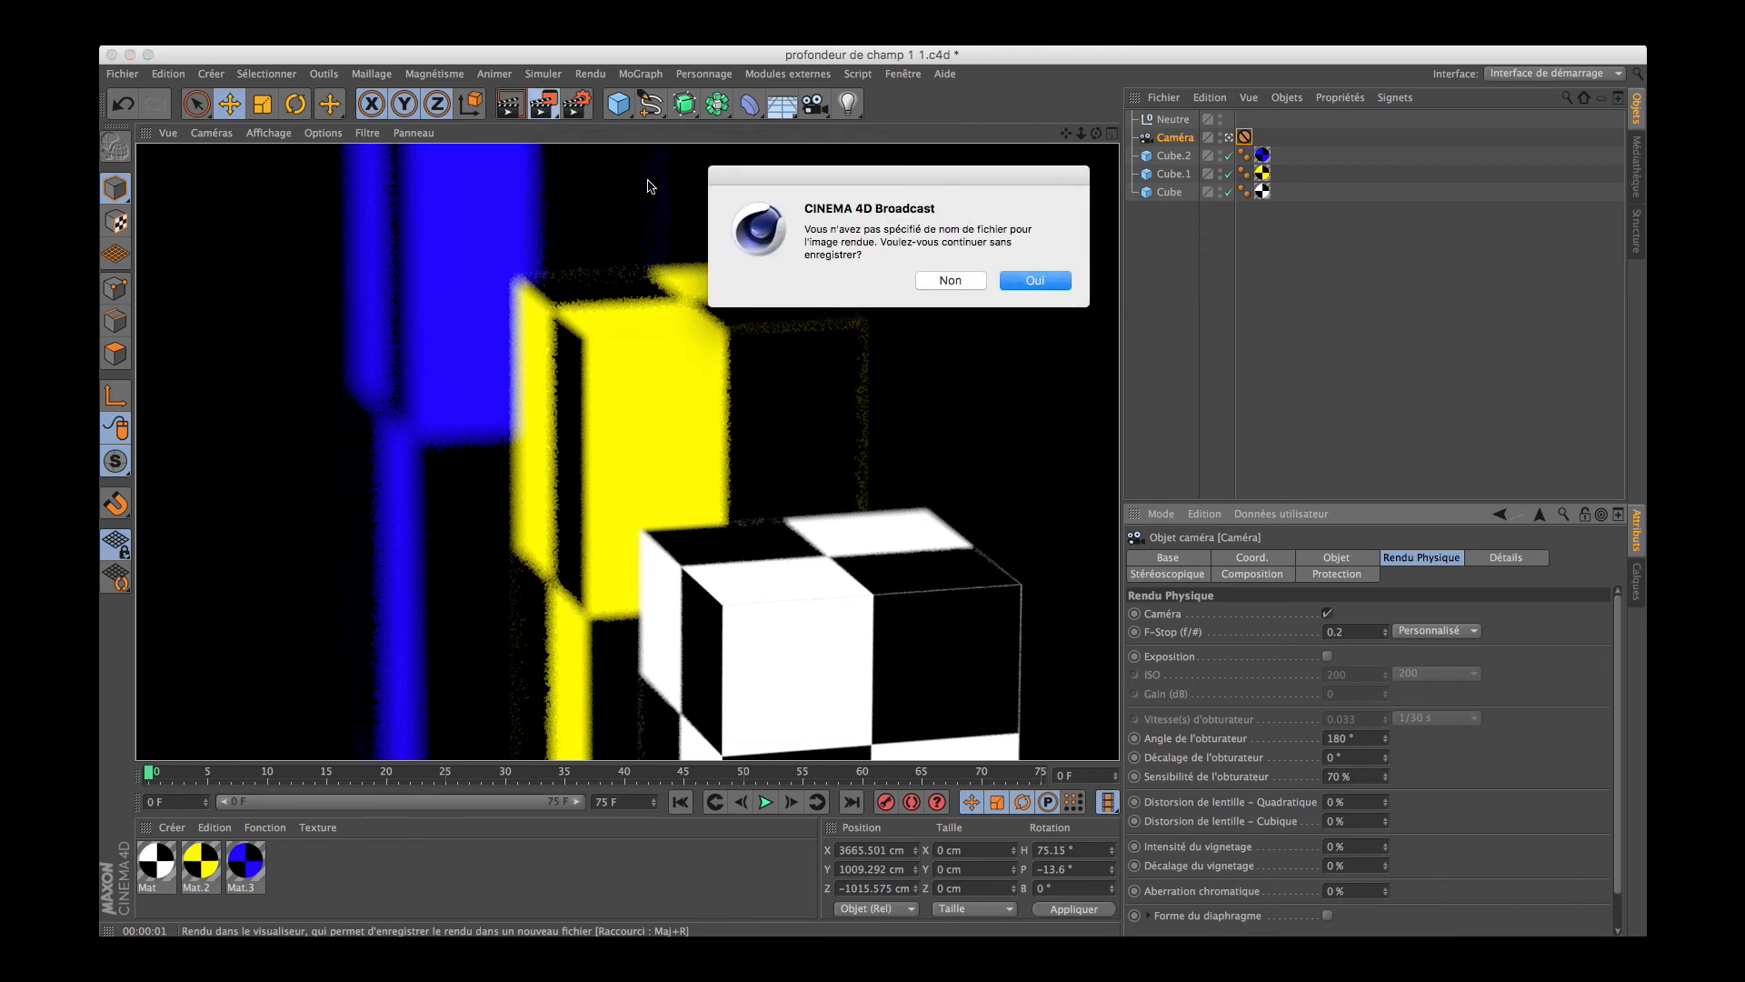
{"action": "left_click", "coordinate": [1013, 285]}
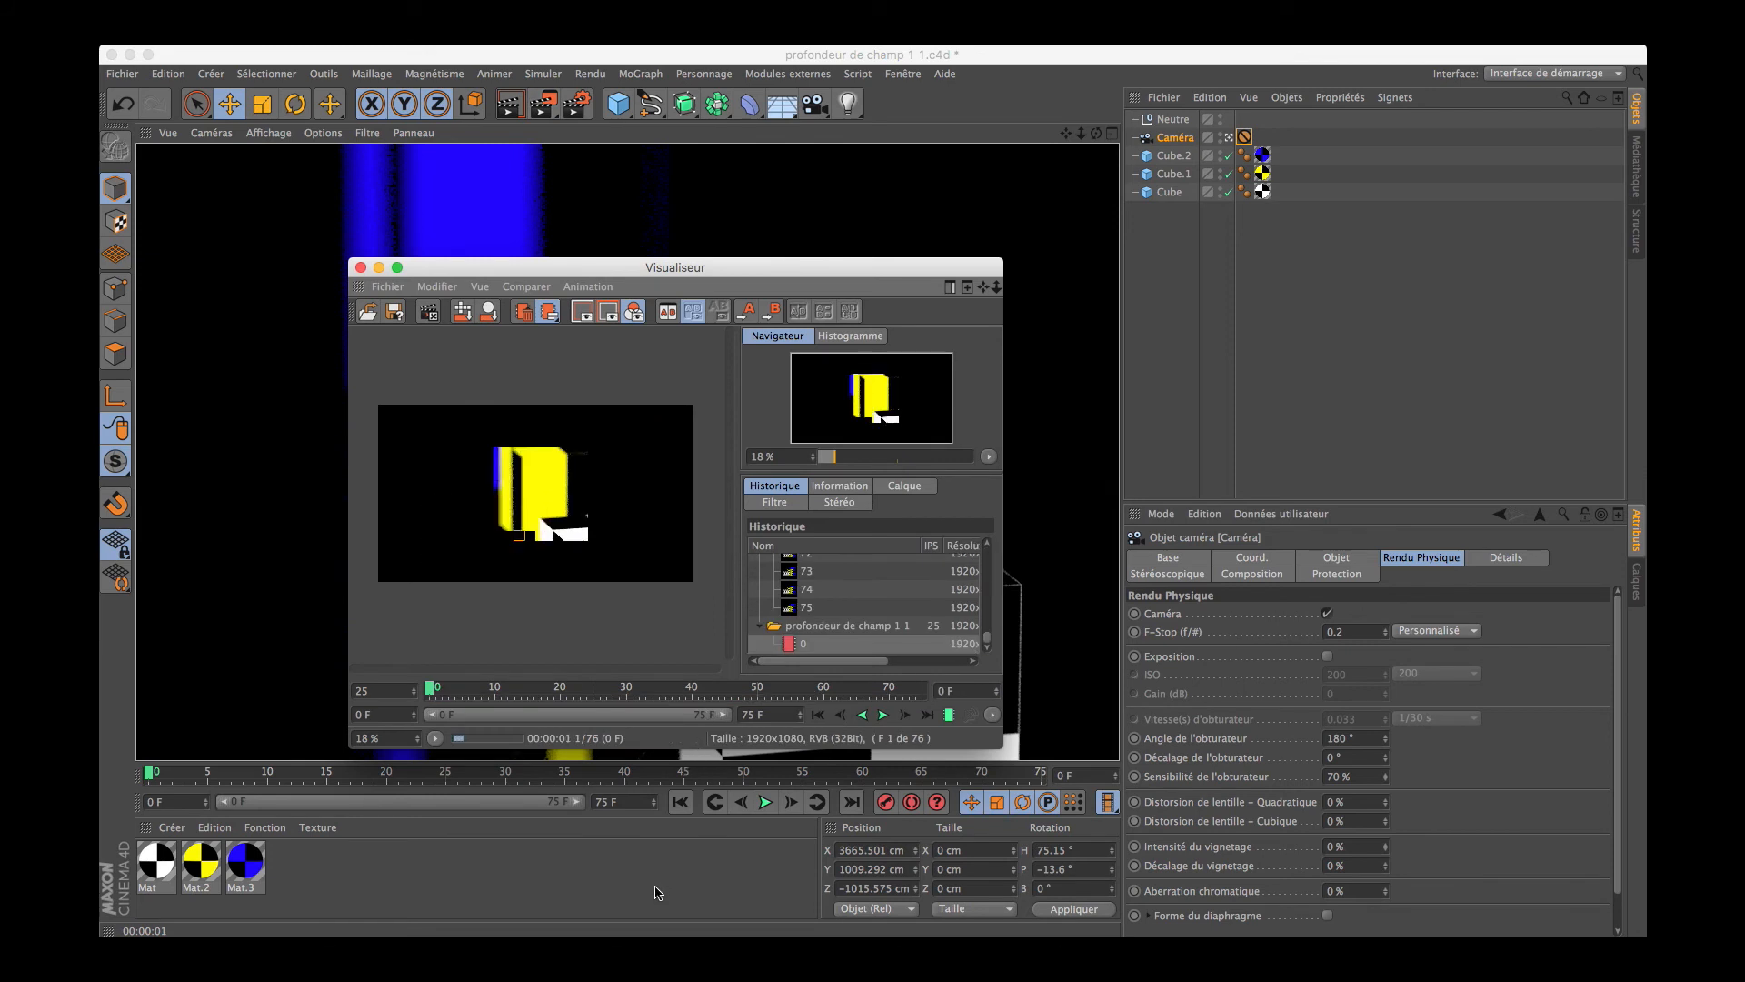
{"action": "left_click_drag", "start_coordinate": [1001, 746], "coordinate": [1224, 857]}
{"action": "left_click_drag", "start_coordinate": [840, 277], "coordinate": [636, 154]}
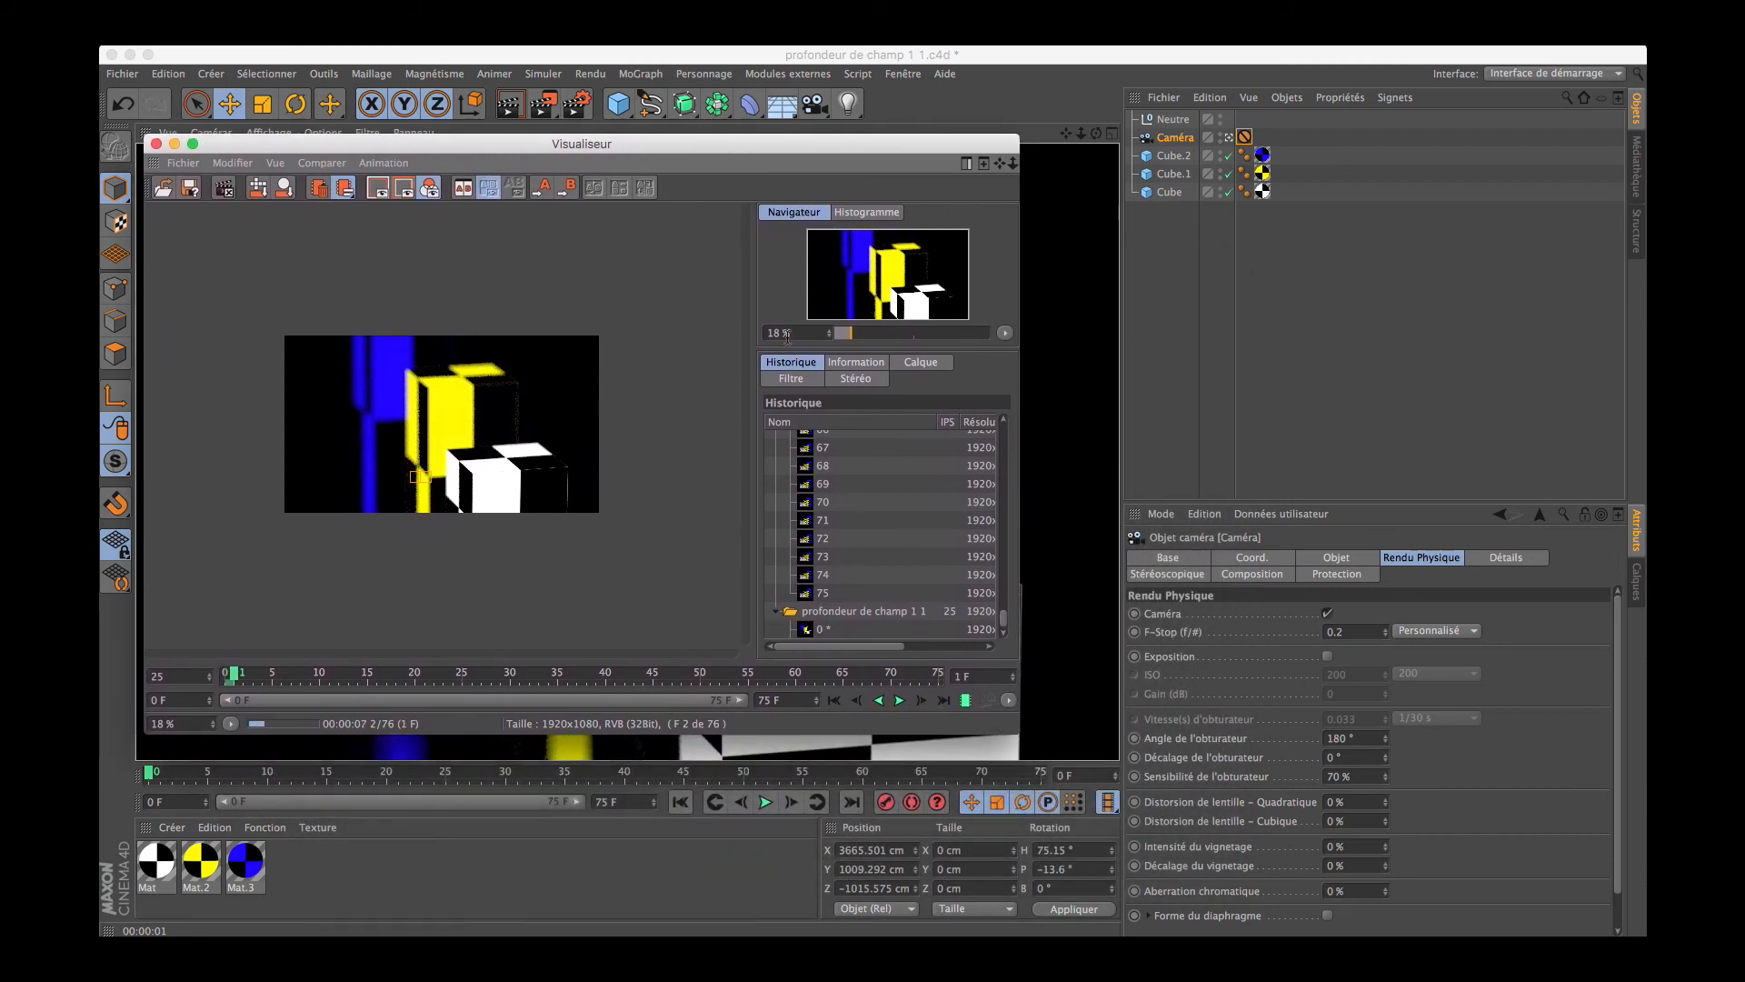
{"action": "left_click_drag", "start_coordinate": [1014, 733], "coordinate": [1281, 825]}
{"action": "left_click", "coordinate": [1124, 341]}
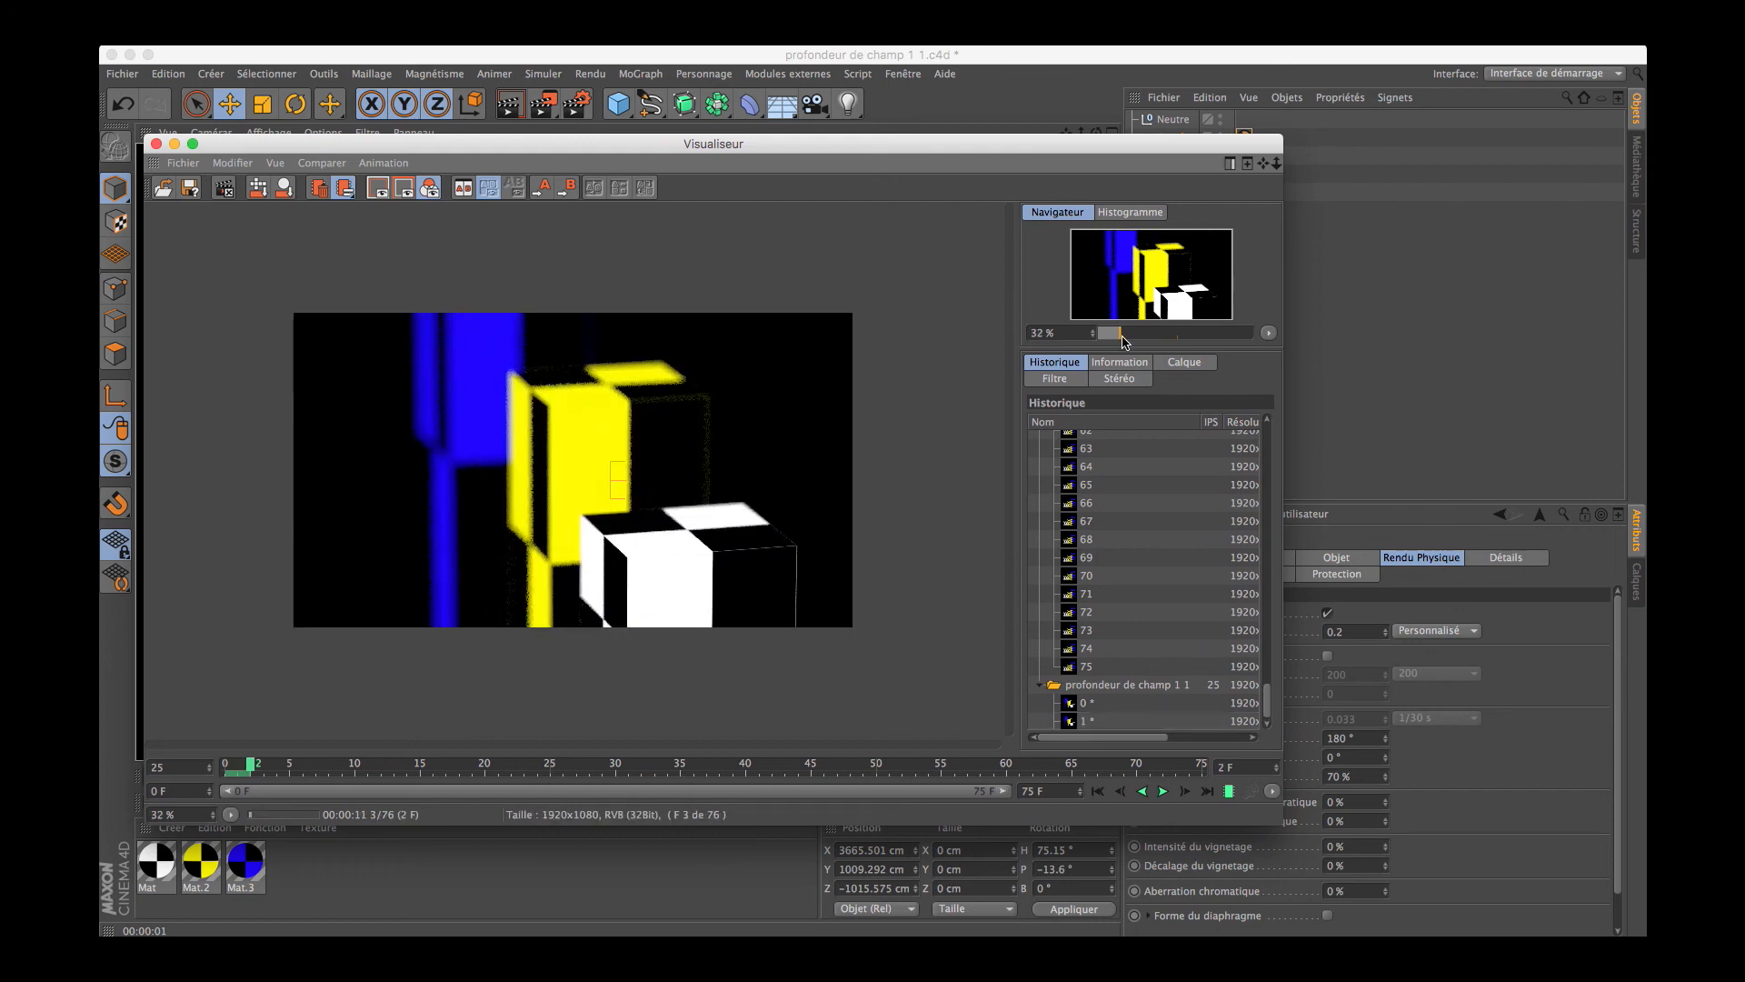
{"action": "left_click", "coordinate": [1125, 341]}
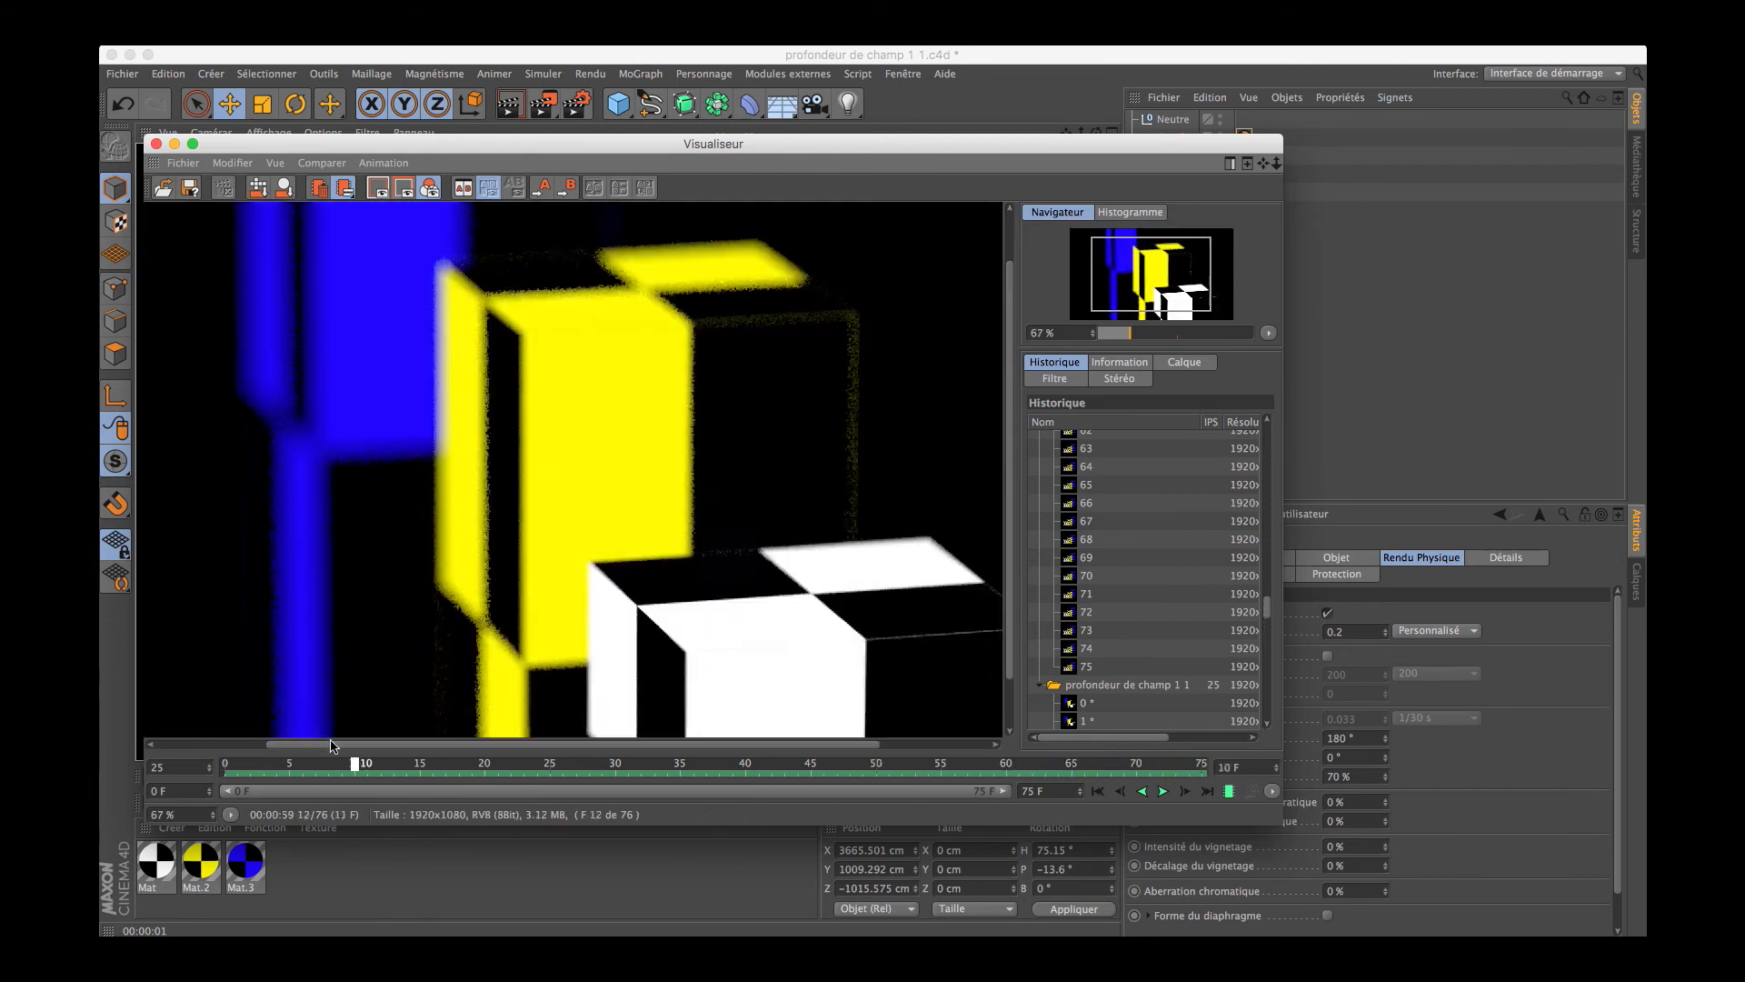
Scrub the rendered frames between 0 and 14, play them back, stop and return to frame 0
{"action": "left_click", "coordinate": [224, 764]}
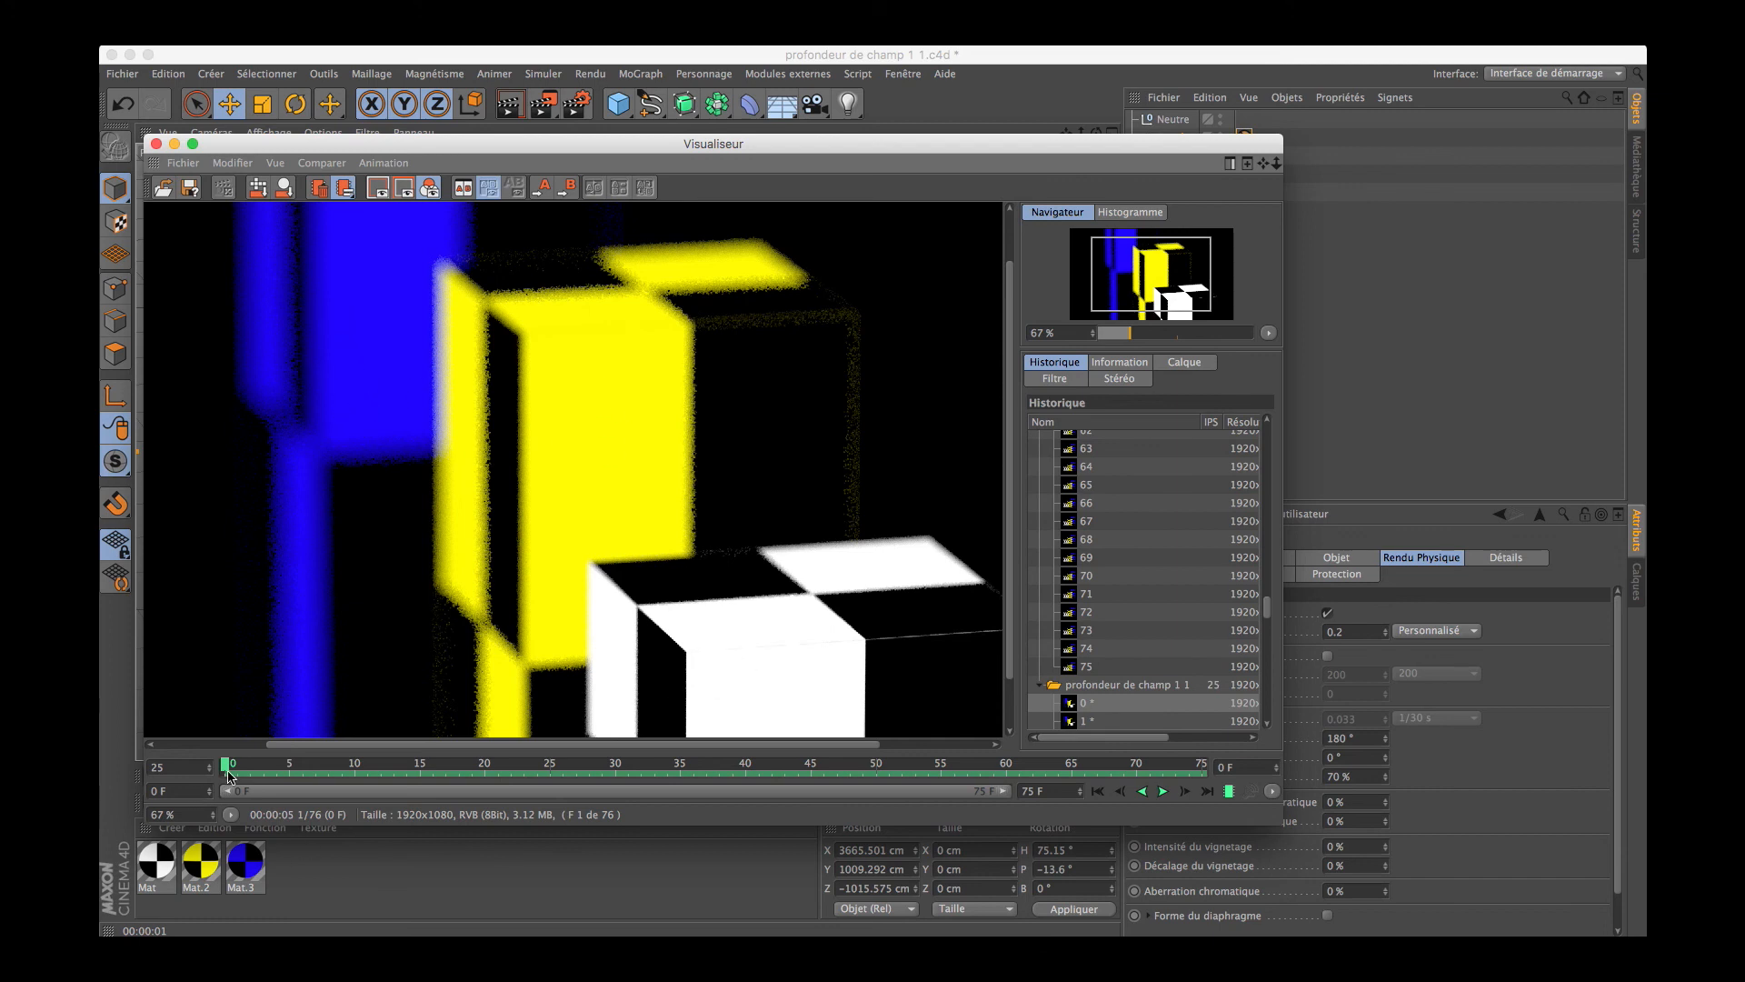
{"action": "left_click_drag", "start_coordinate": [226, 770], "coordinate": [409, 789]}
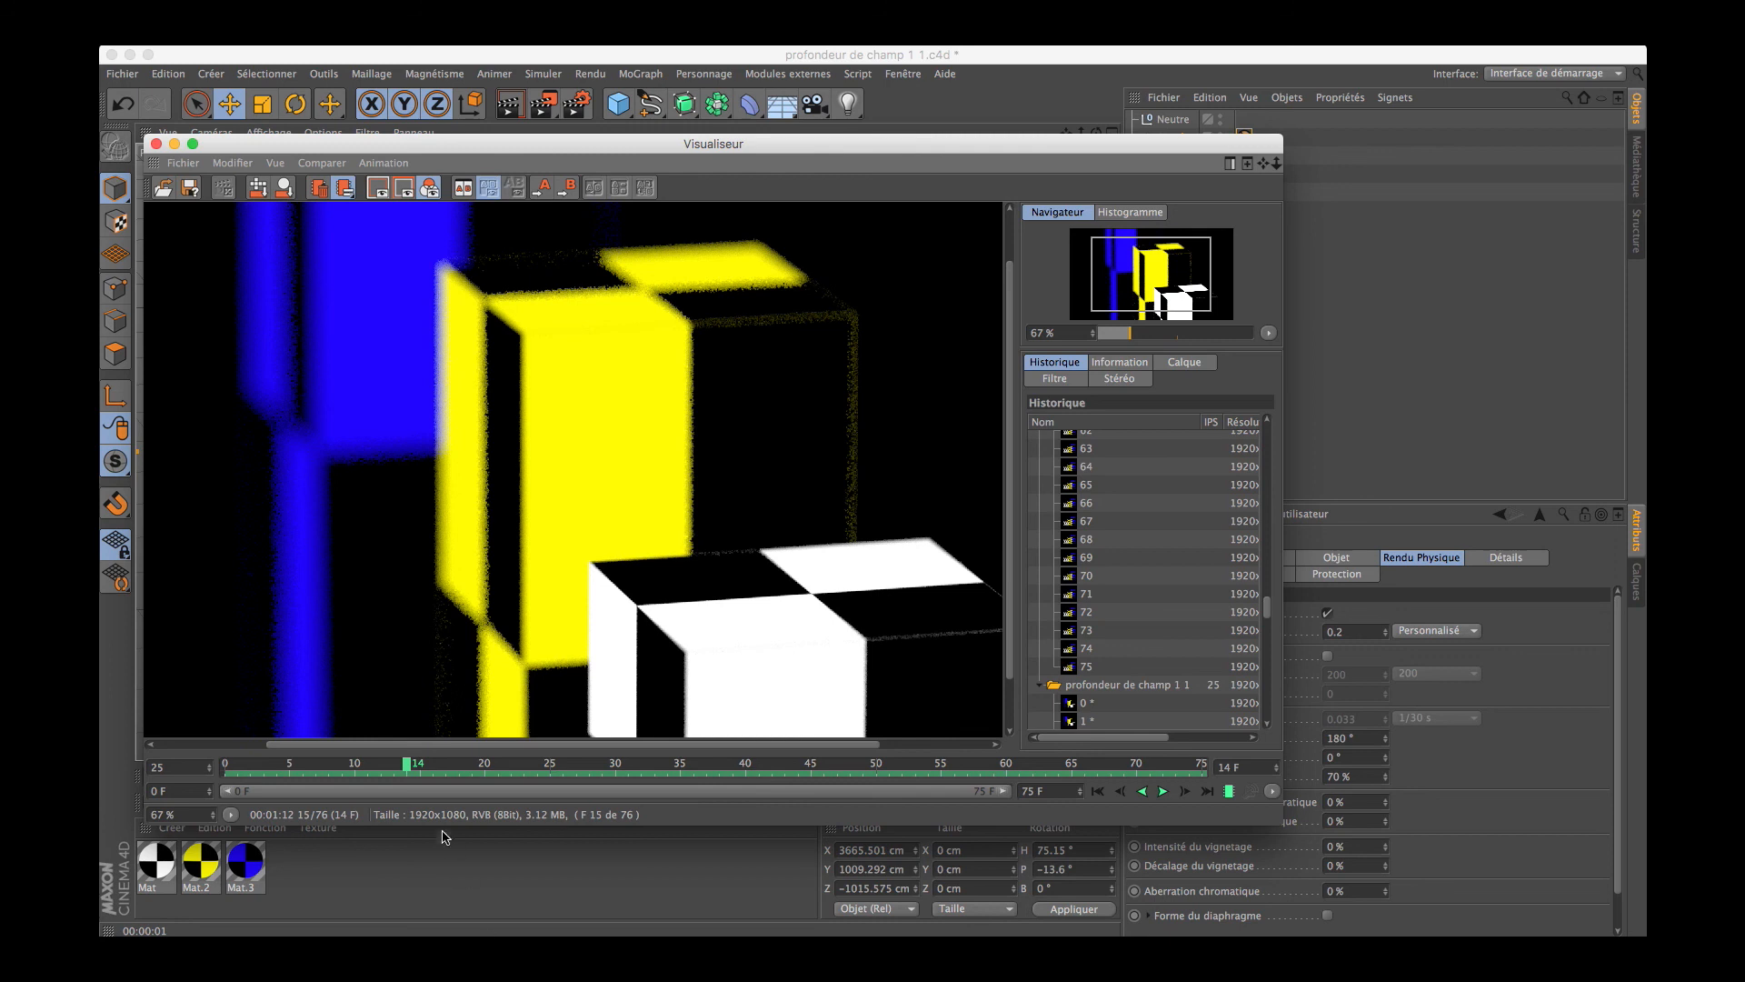
{"action": "left_click_drag", "start_coordinate": [410, 772], "coordinate": [225, 771]}
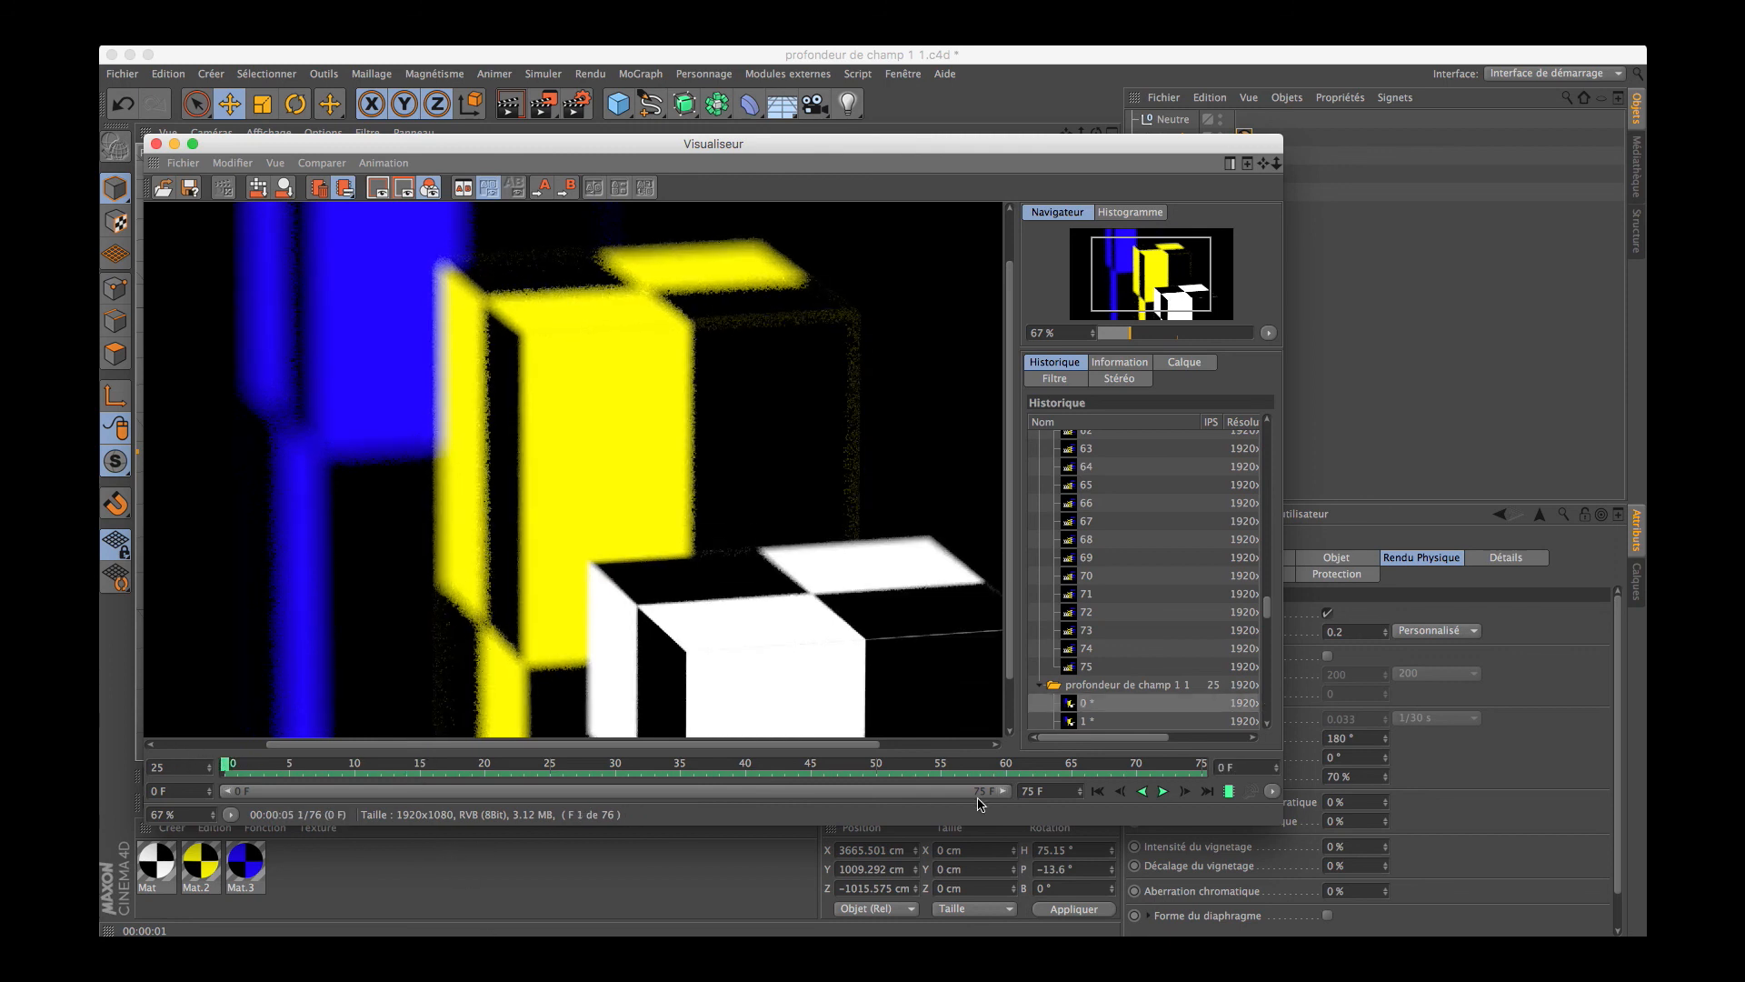
{"action": "left_click", "coordinate": [1163, 792]}
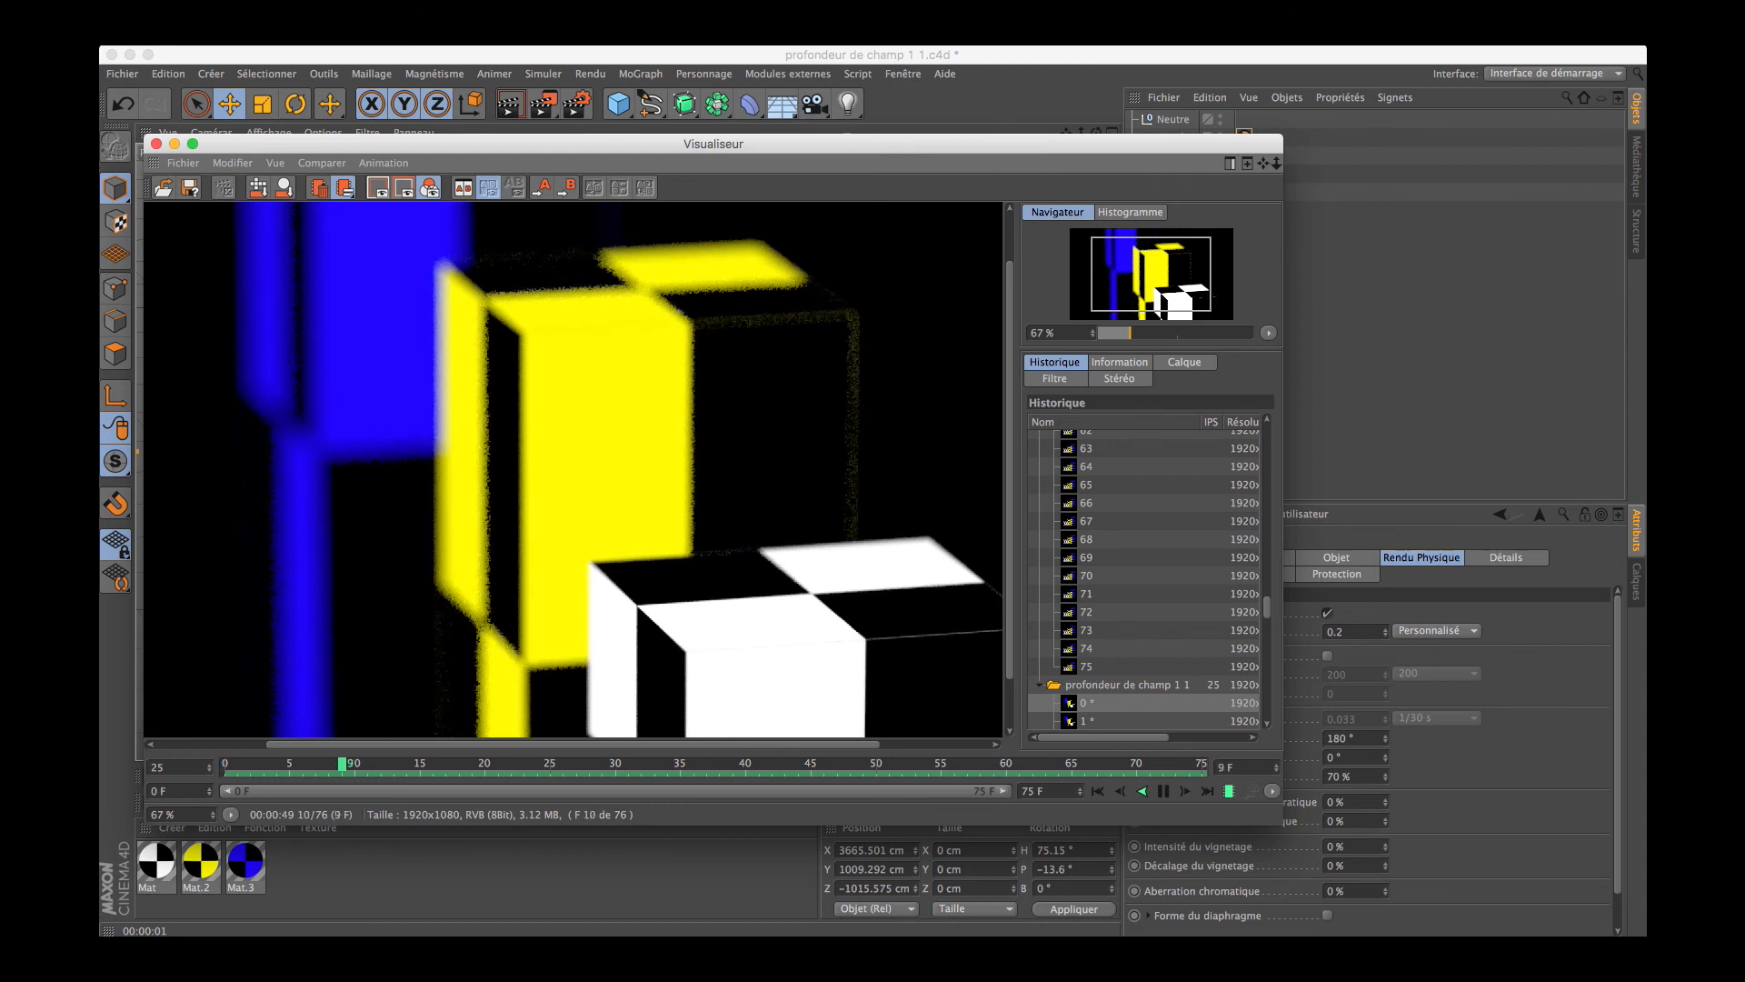
{"action": "left_click", "coordinate": [1164, 793]}
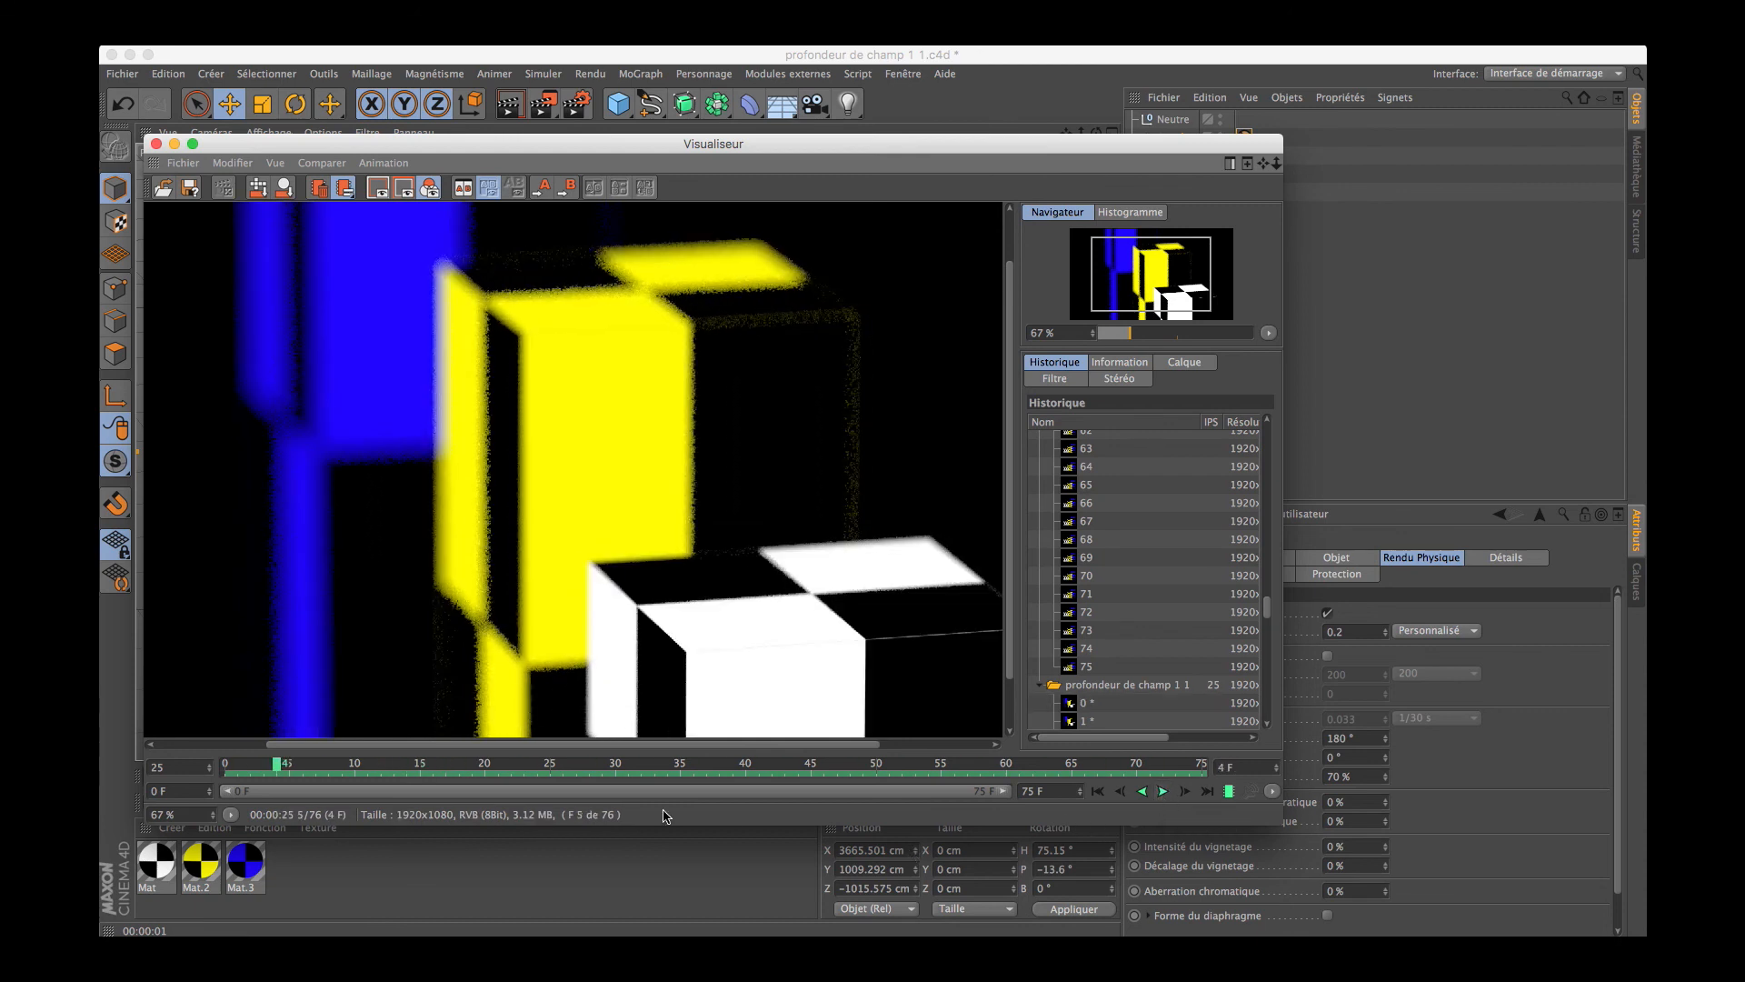
{"action": "left_click_drag", "start_coordinate": [198, 760], "coordinate": [179, 758]}
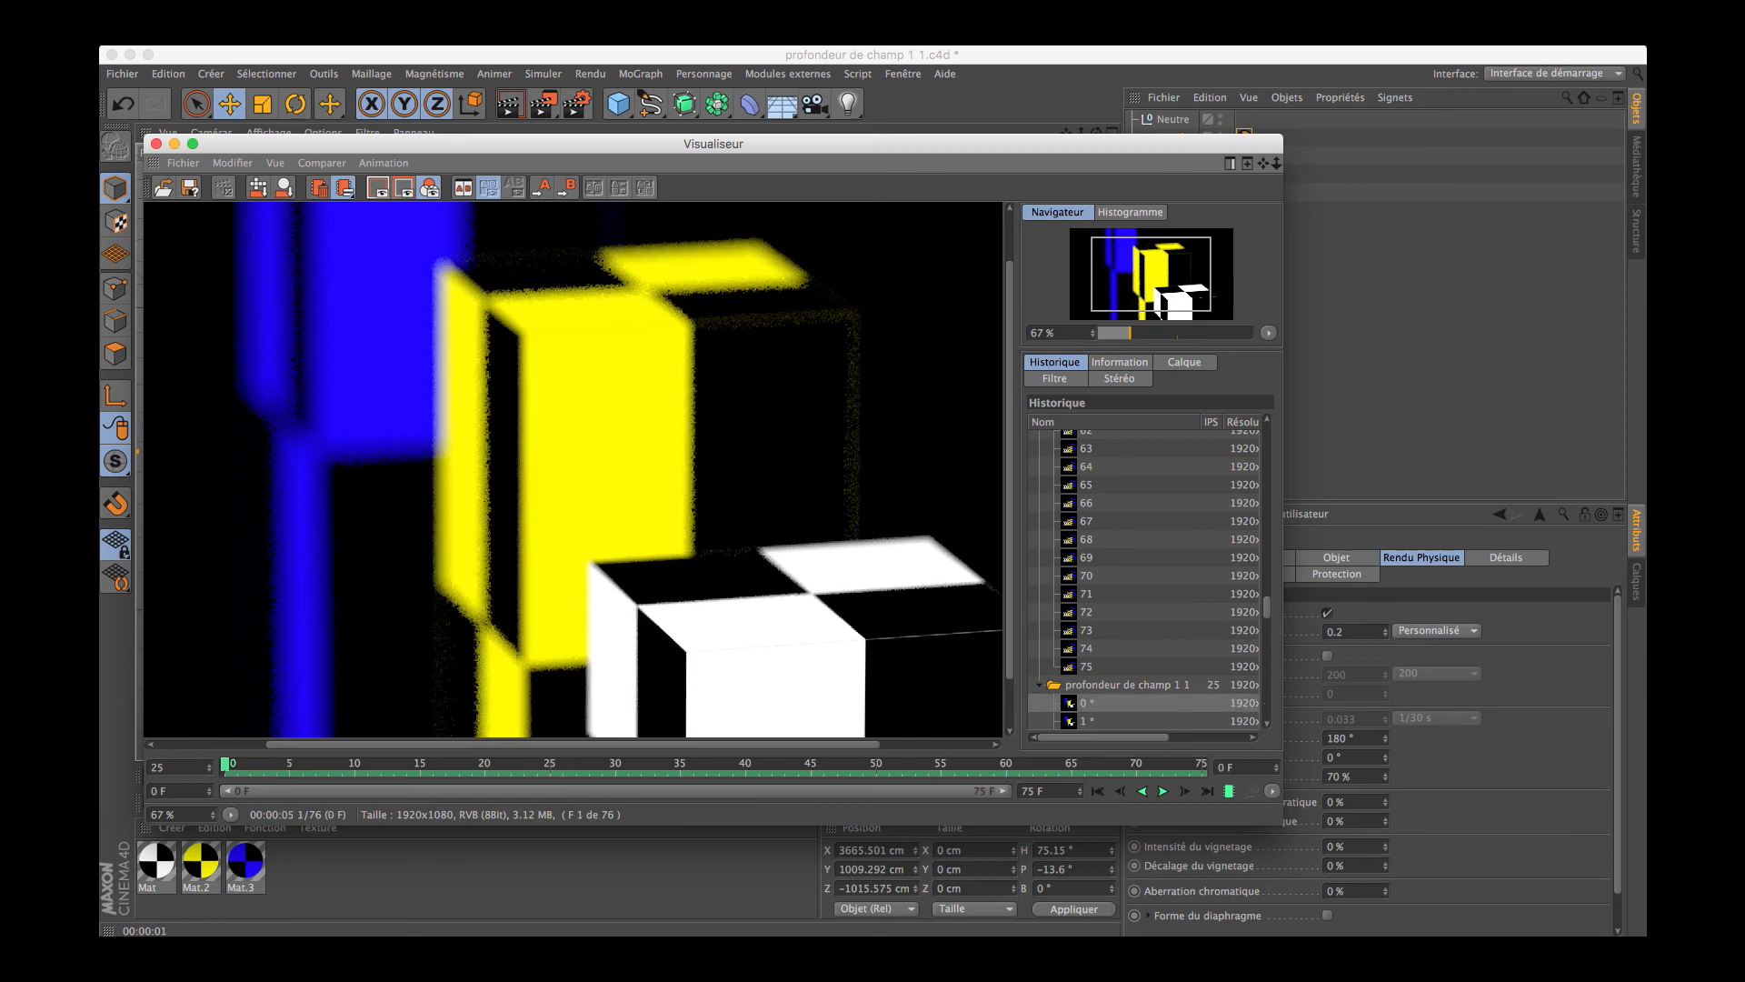